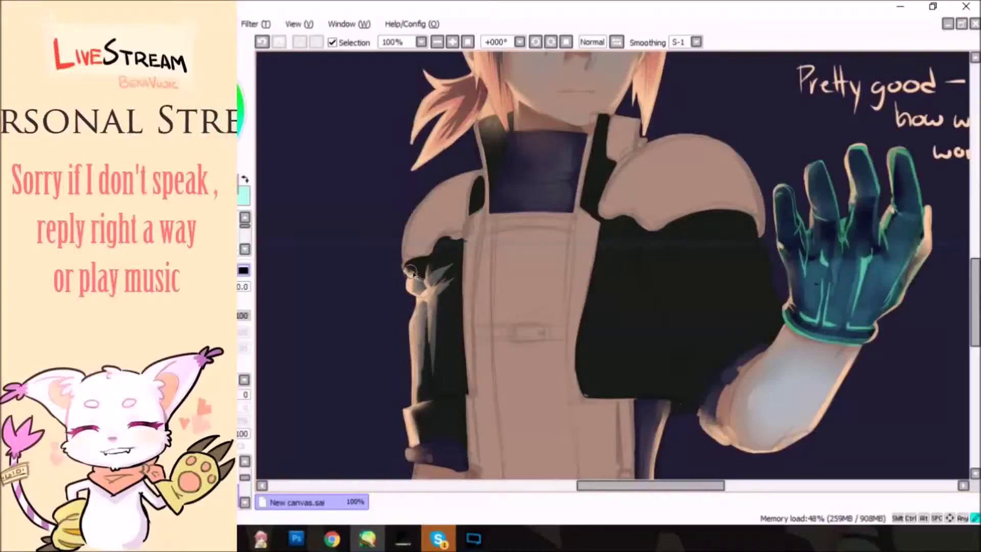
Undo the stray highlight strokes on the left sleeve
left_click_drag(977, 283, 976, 294)
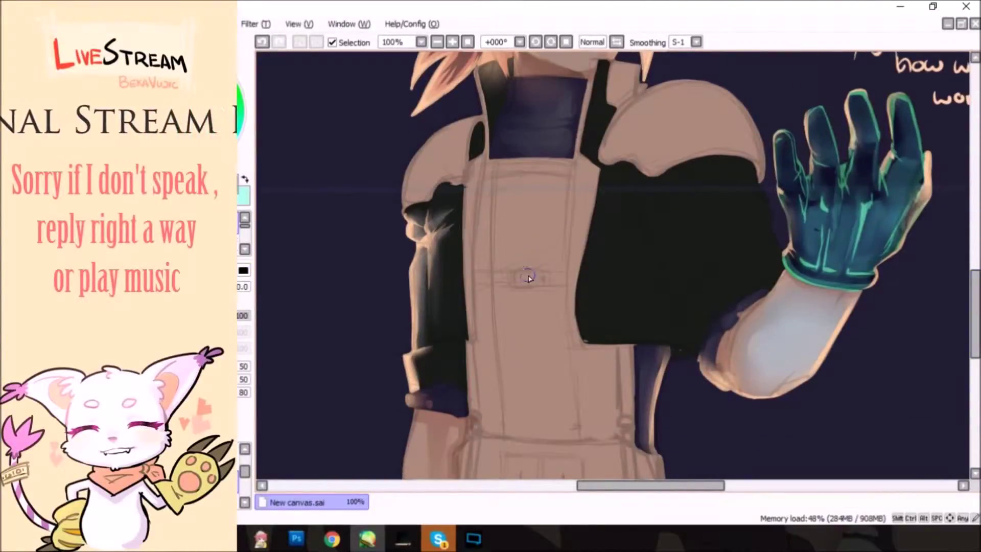
left_click(262, 42)
left_click(261, 42)
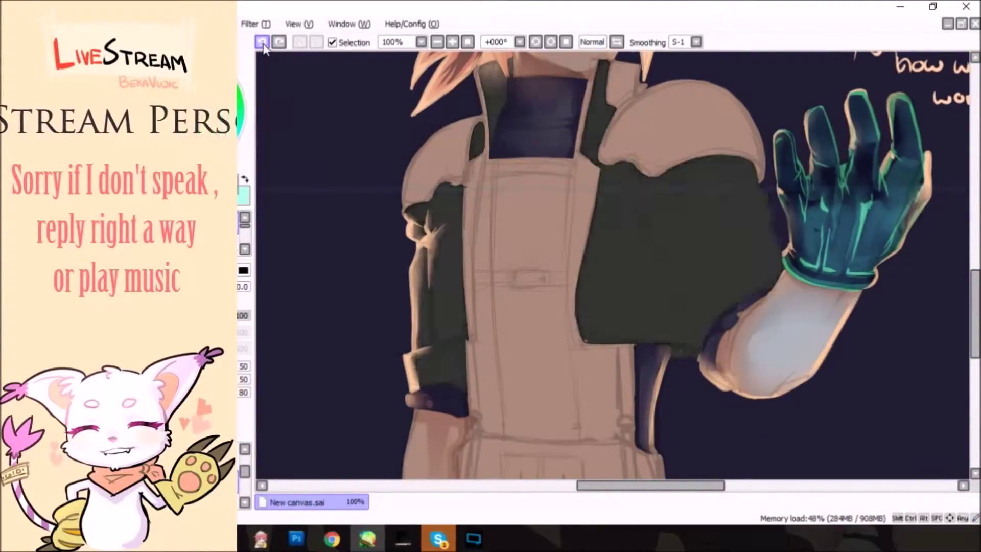
key("ctrl+z")
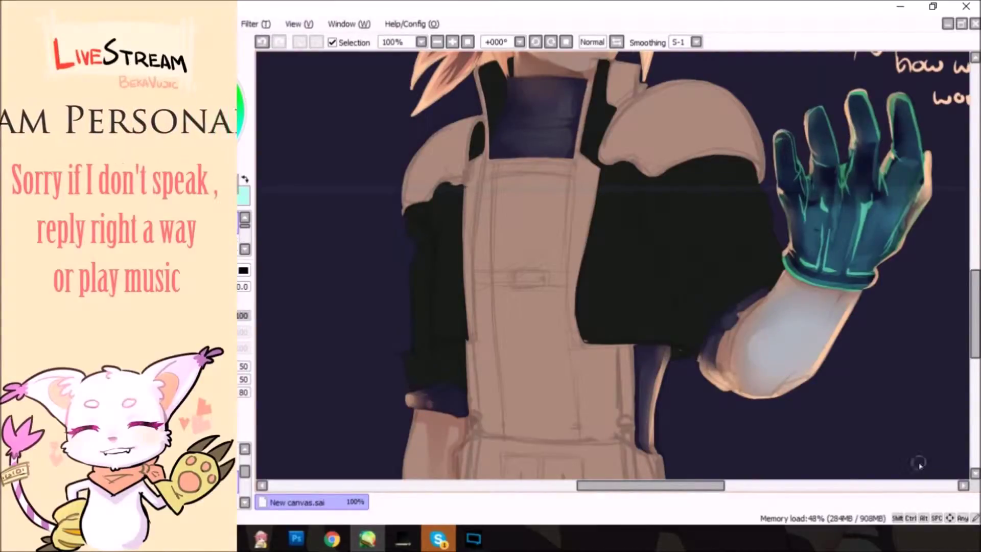
key("alt+Tab")
key("alt+Tab")
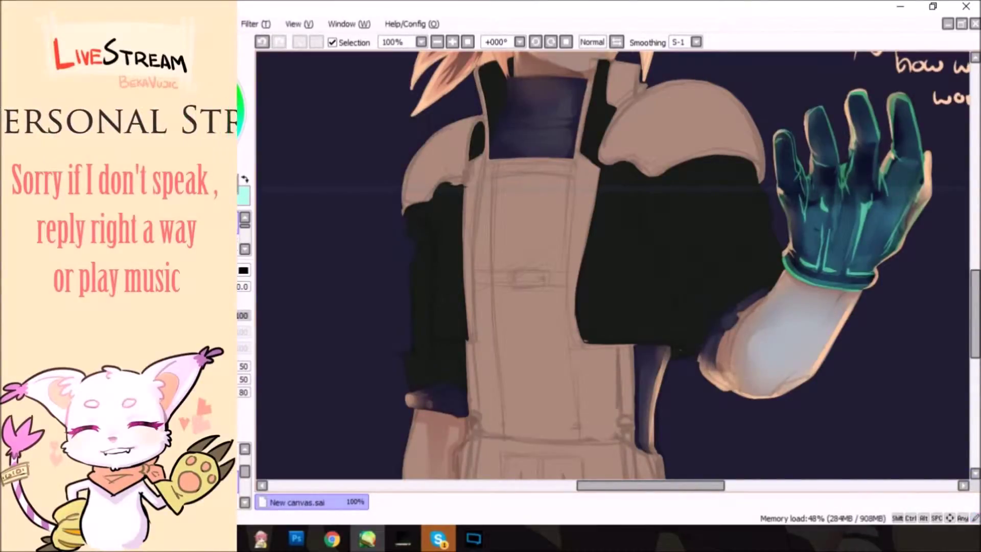
Paint lighter grey shading over the dark left sleeve, discarding the right-sleeve strokes
left_click_drag(427, 233, 434, 307)
left_click_drag(429, 266, 435, 399)
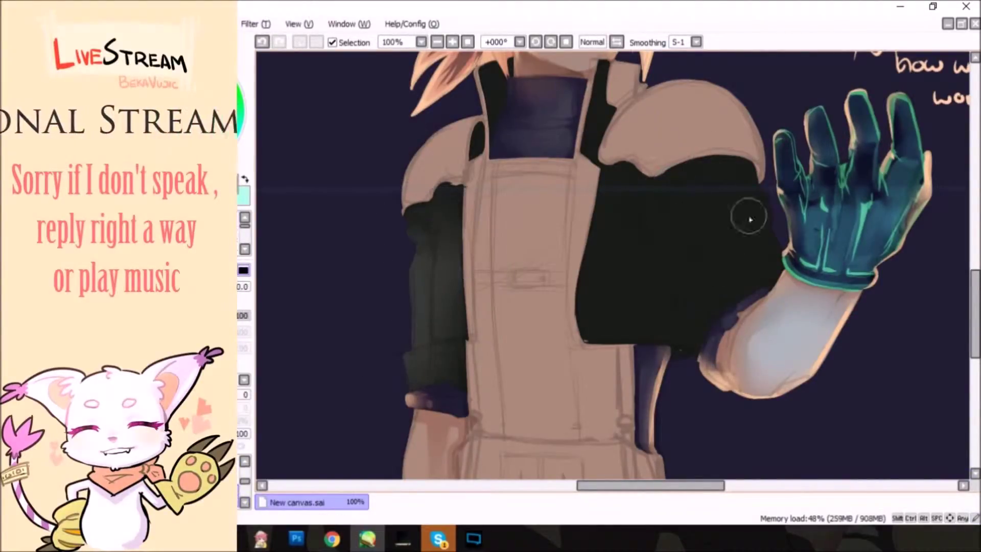
left_click_drag(752, 179, 764, 276)
mouse_move(659, 225)
left_mouse_down()
mouse_move(633, 286)
mouse_move(703, 331)
left_mouse_up()
key("ctrl+z")
key("ctrl+z")
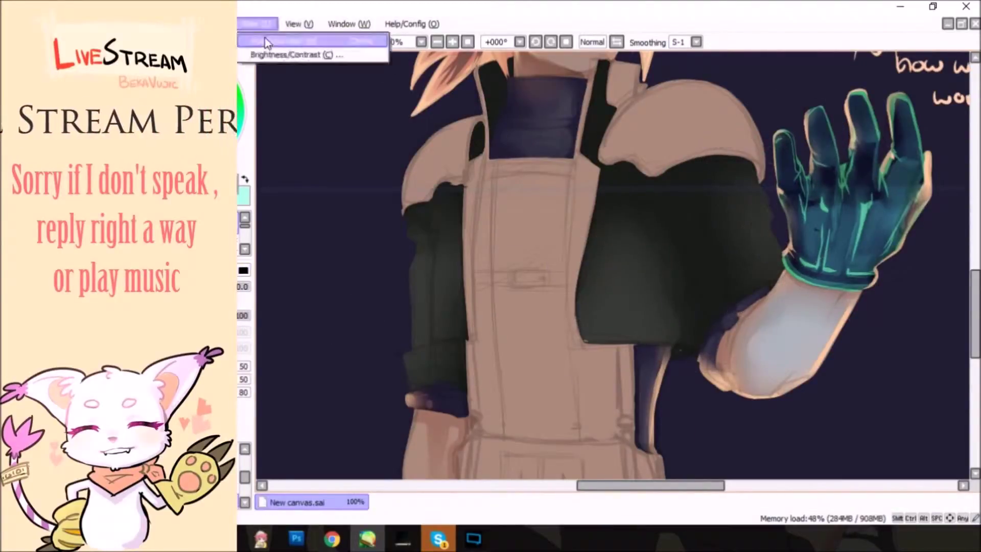
key("ctrl+u")
key("Escape")
Add faint light strokes along the left sleeve edge and darken the purple cuff with Hue/Saturation
mouse_move(409, 233)
left_mouse_down()
mouse_move(440, 217)
mouse_move(437, 341)
left_mouse_up()
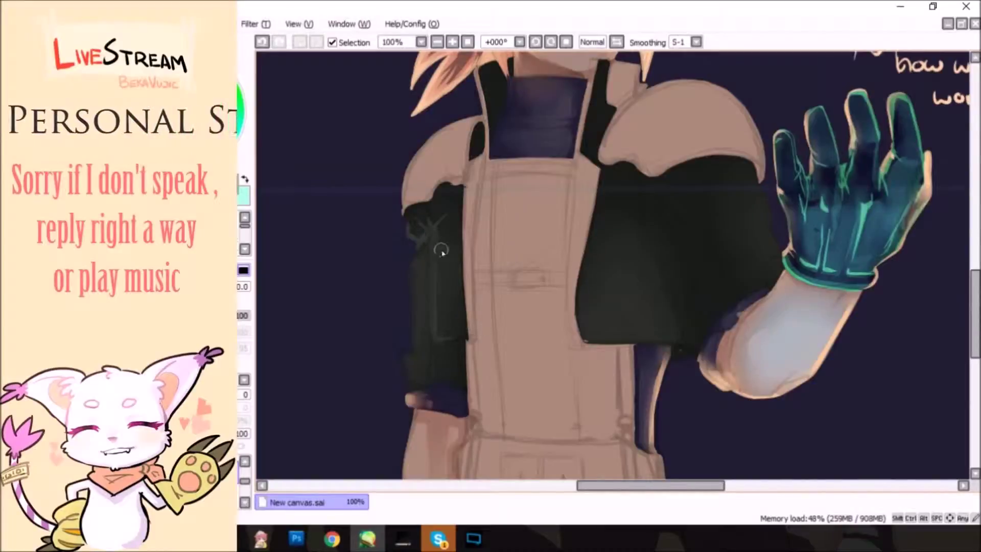
left_click_drag(417, 248, 409, 378)
key("ctrl+u")
key("Return")
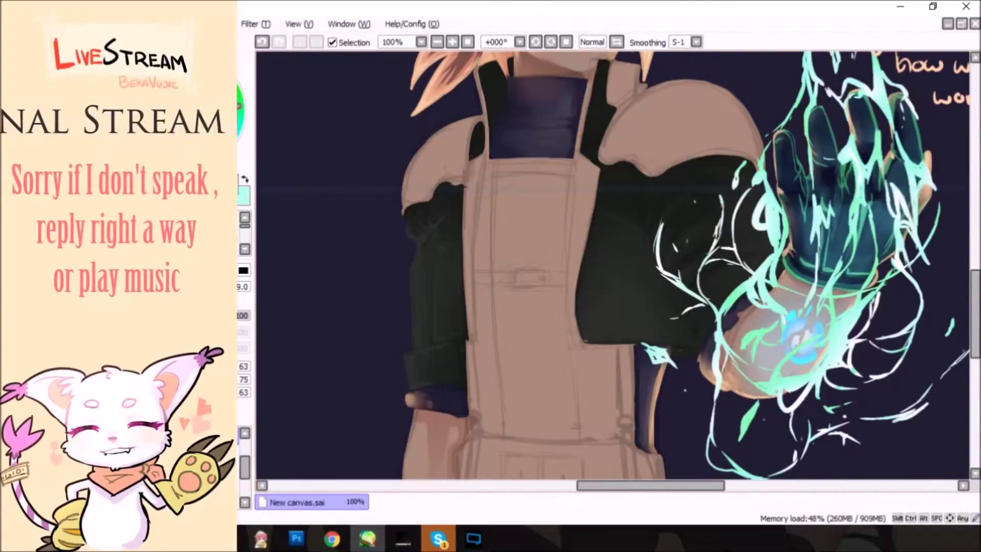
Test green strokes on the sleeve, then hatch curved bright green strokes across it
mouse_move(680, 276)
left_mouse_down()
mouse_move(736, 248)
mouse_move(767, 256)
left_mouse_up()
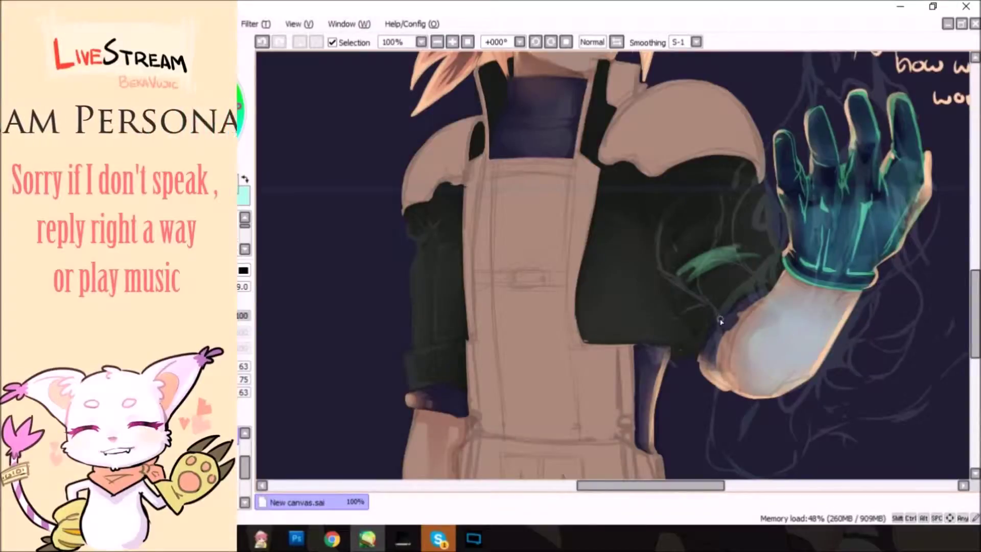
key("ctrl+z")
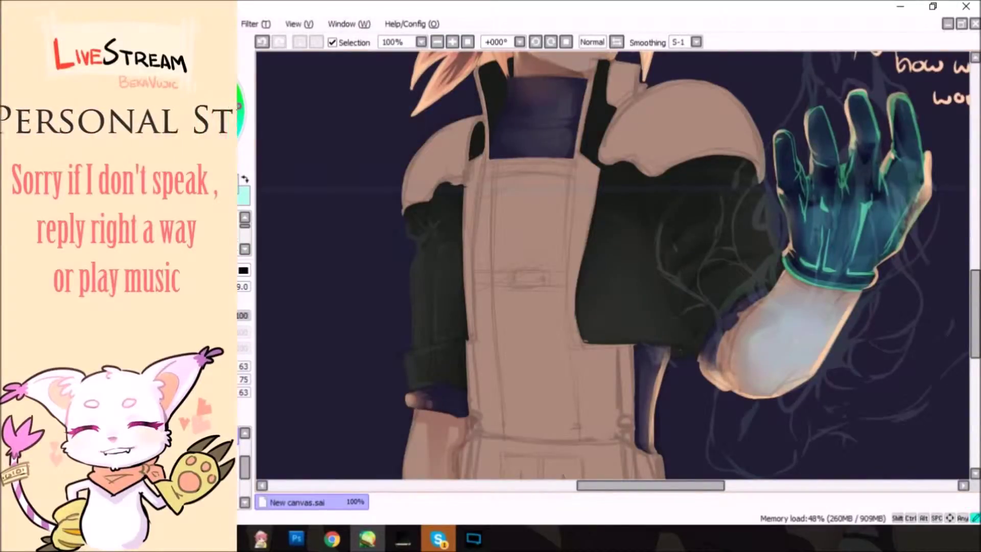
left_click_drag(620, 263, 636, 324)
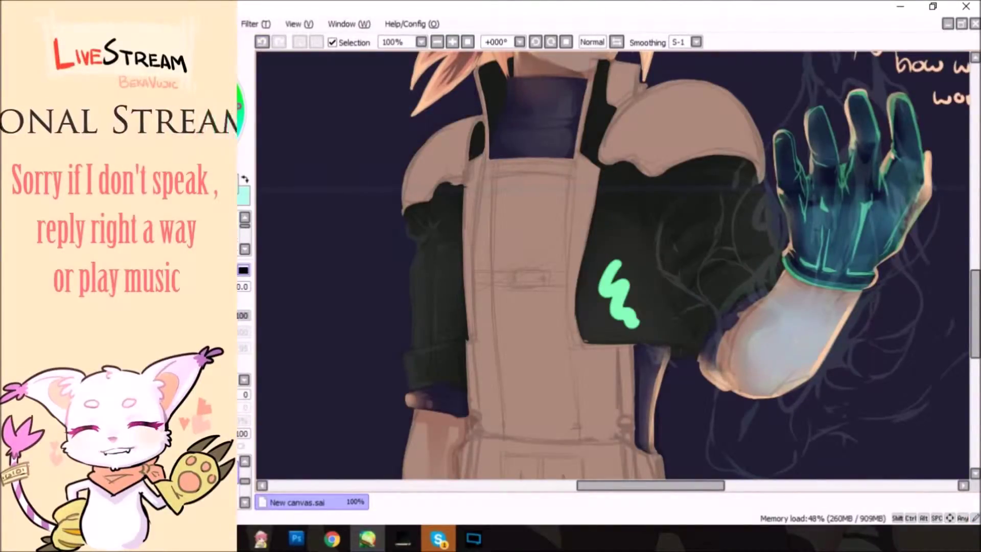
key("ctrl+z")
left_click_drag(716, 254, 733, 245)
mouse_move(669, 250)
left_mouse_down()
mouse_move(693, 287)
mouse_move(726, 271)
left_mouse_up()
mouse_move(698, 316)
left_mouse_down()
mouse_move(742, 296)
mouse_move(776, 251)
mouse_move(749, 281)
left_mouse_up()
Add thick green hatching near the wrist, undo some, and repaint a dimmer wrist glow
mouse_move(765, 197)
left_mouse_down()
mouse_move(750, 213)
mouse_move(757, 235)
left_mouse_up()
left_click_drag(682, 312, 687, 287)
mouse_move(701, 358)
left_mouse_down()
mouse_move(726, 308)
mouse_move(776, 280)
left_mouse_up()
left_click_drag(665, 216, 685, 192)
mouse_move(751, 190)
left_mouse_down()
mouse_move(718, 189)
mouse_move(741, 197)
left_mouse_up()
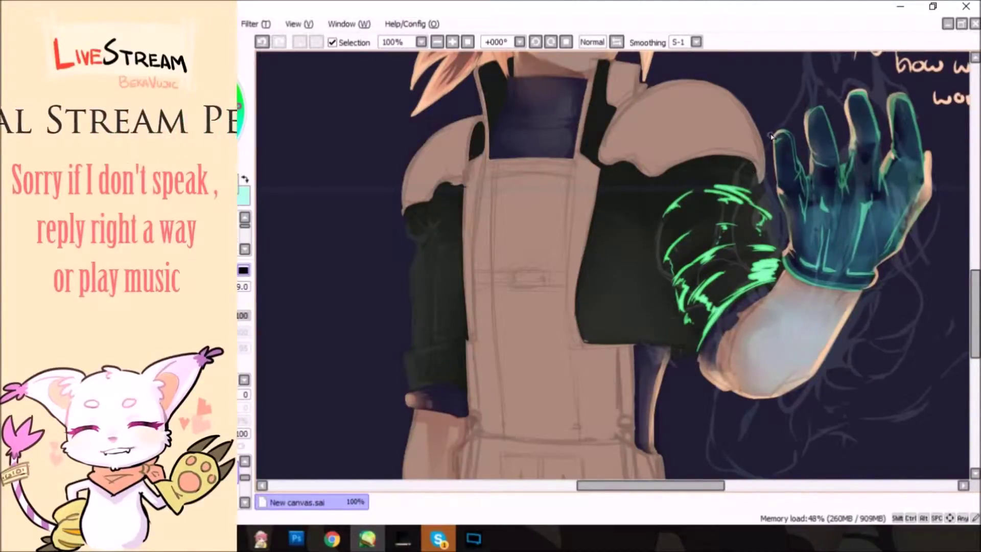
key("e")
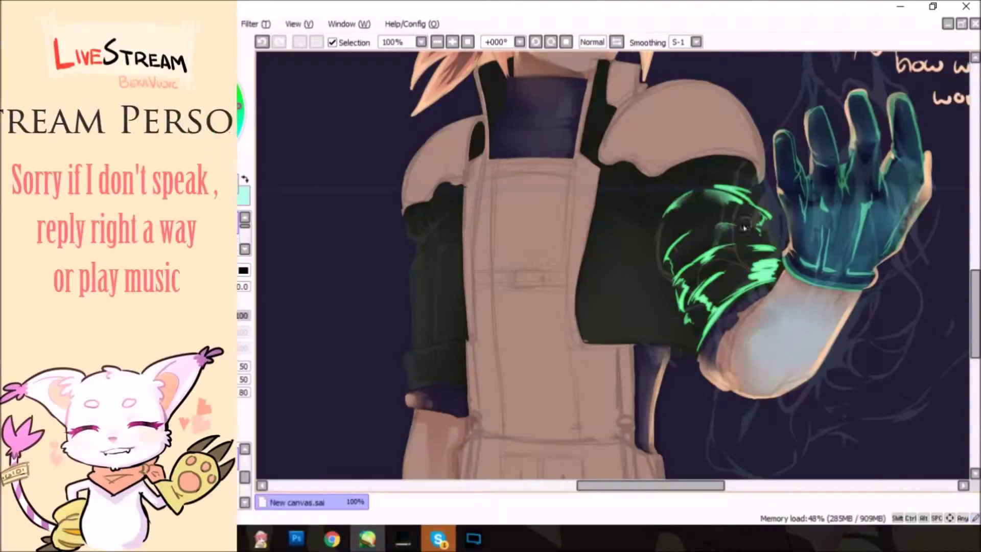
left_click(262, 43)
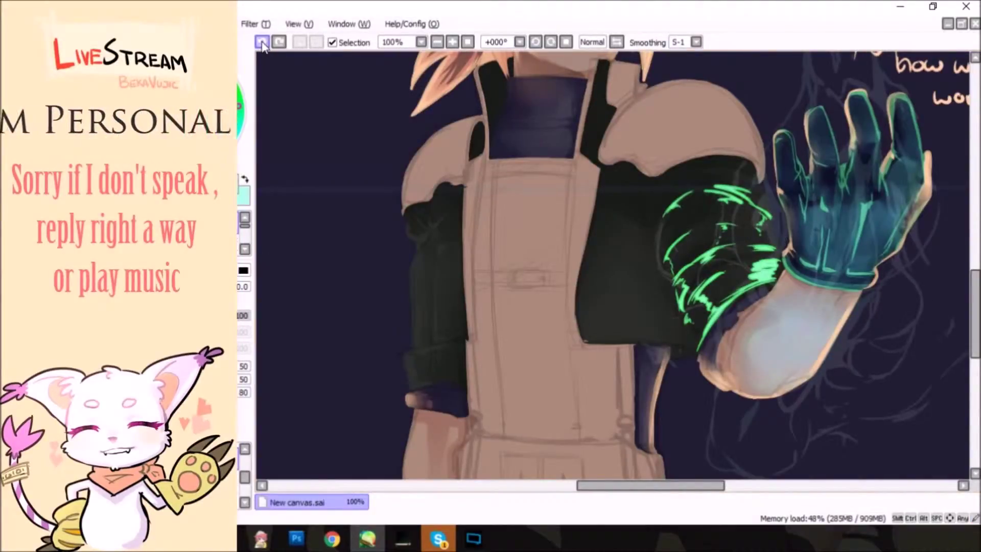
left_click(263, 43)
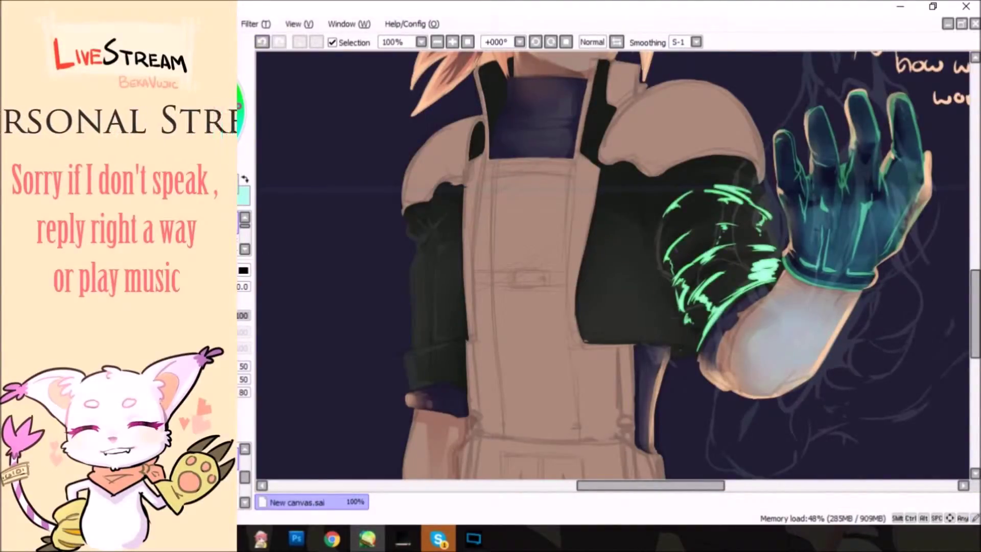
left_click_drag(774, 257, 741, 307)
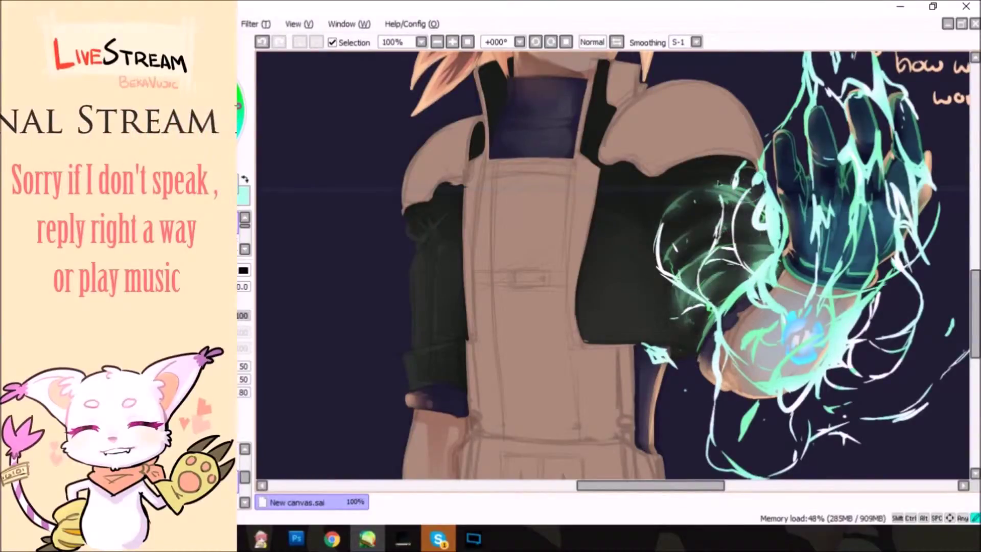
Airbrush a soft green glow over the sleeve beside and left of the glowing hand
left_click_drag(756, 265, 716, 306)
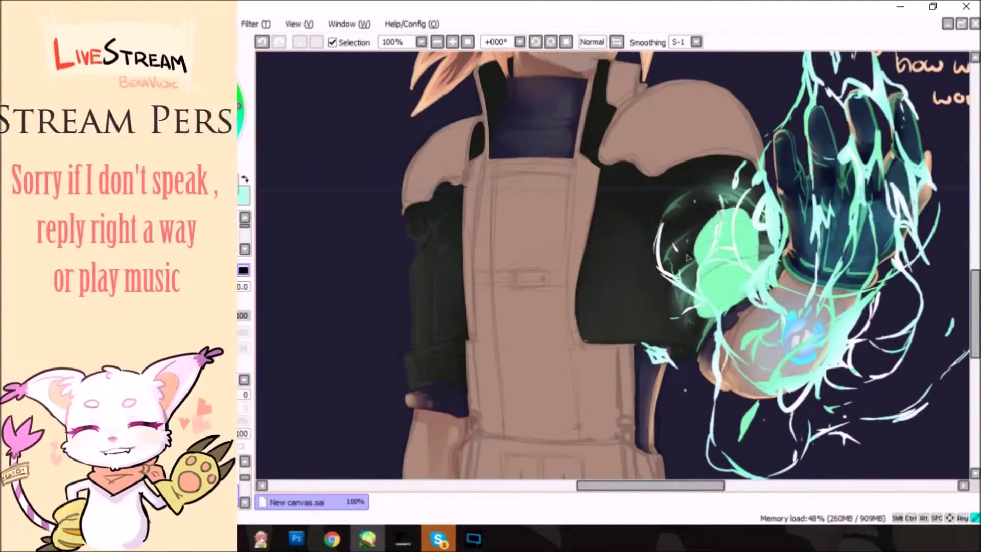
left_click_drag(736, 169, 680, 256)
left_click_drag(664, 164, 741, 286)
mouse_move(767, 174)
left_mouse_down()
mouse_move(720, 266)
mouse_move(670, 296)
mouse_move(706, 311)
left_mouse_up()
mouse_move(651, 249)
left_mouse_down()
mouse_move(628, 219)
mouse_move(641, 184)
mouse_move(623, 306)
left_mouse_up()
left_click_drag(639, 194, 658, 266)
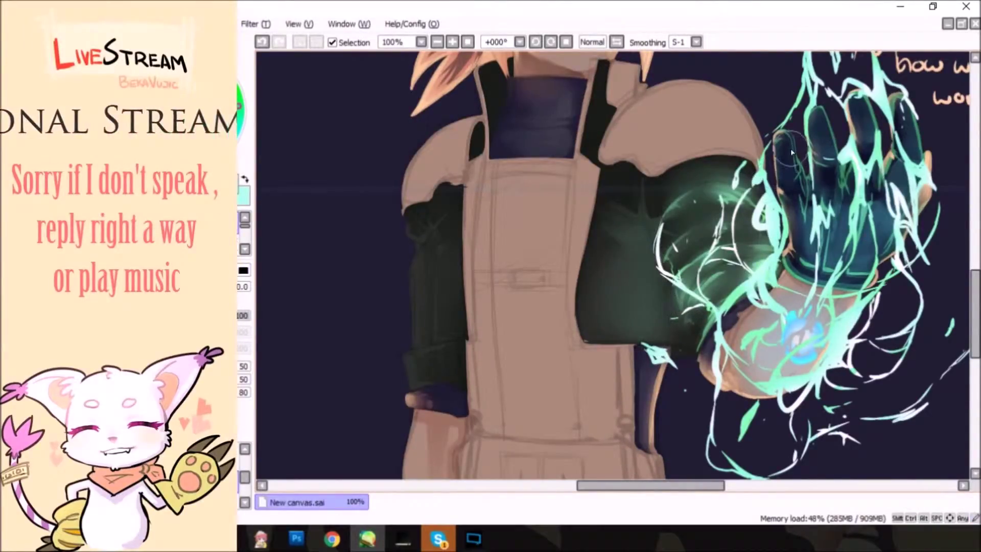
left_click_drag(767, 240, 638, 239)
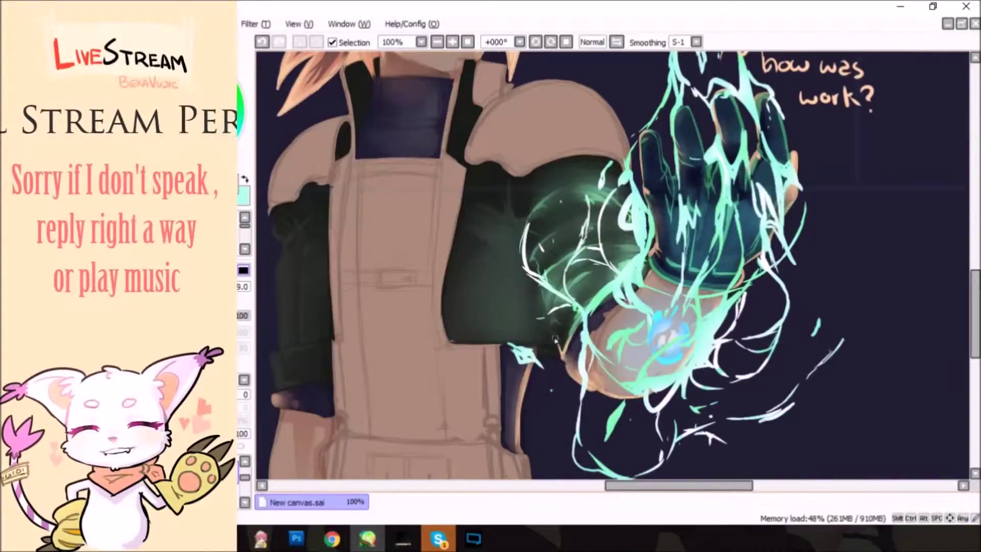
Paint green glow along the sleeve edge and restore the green energy sketch over the hand
mouse_move(534, 357)
left_mouse_down()
mouse_move(559, 345)
mouse_move(562, 330)
left_mouse_up()
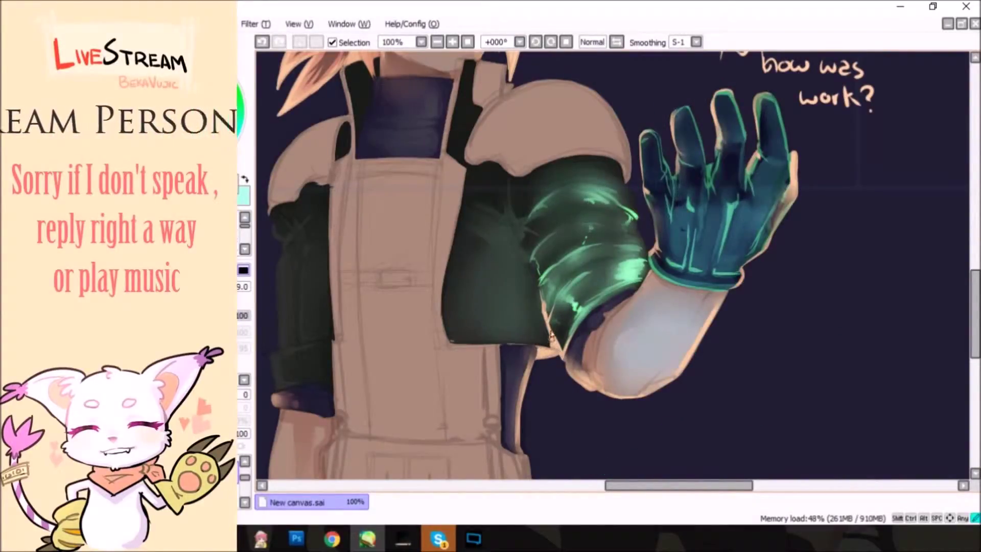
mouse_move(598, 202)
left_mouse_down()
mouse_move(636, 172)
mouse_move(644, 242)
left_mouse_up()
key("b")
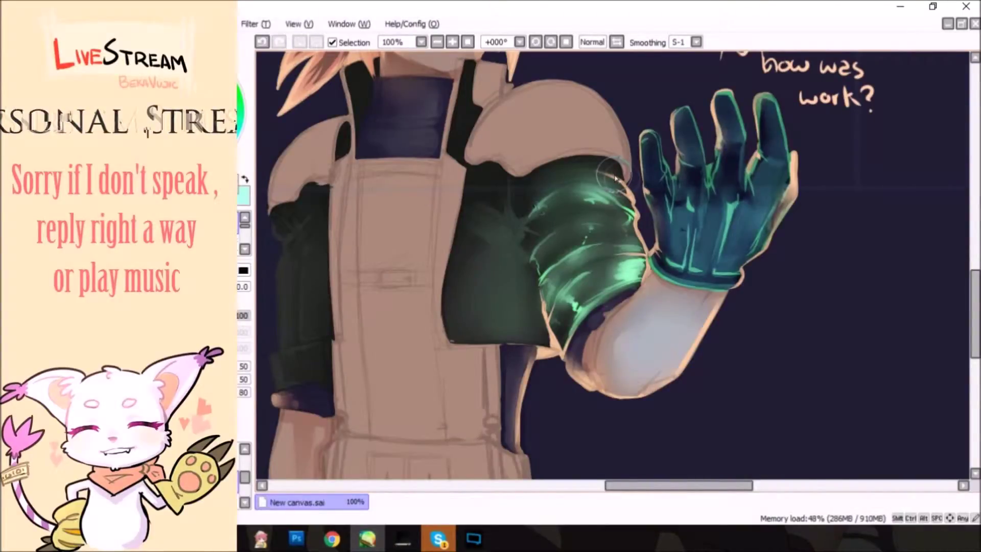
key("ctrl+z")
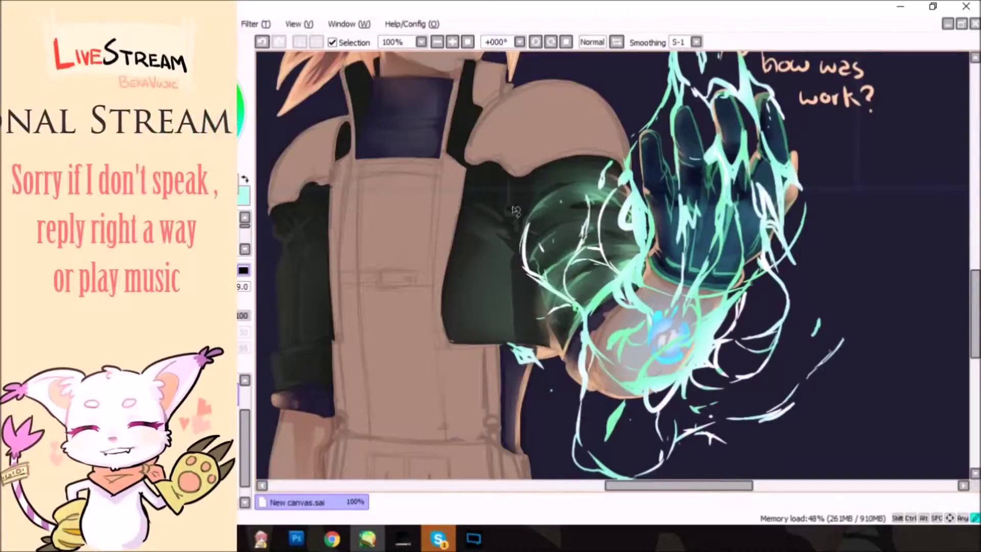
key("b")
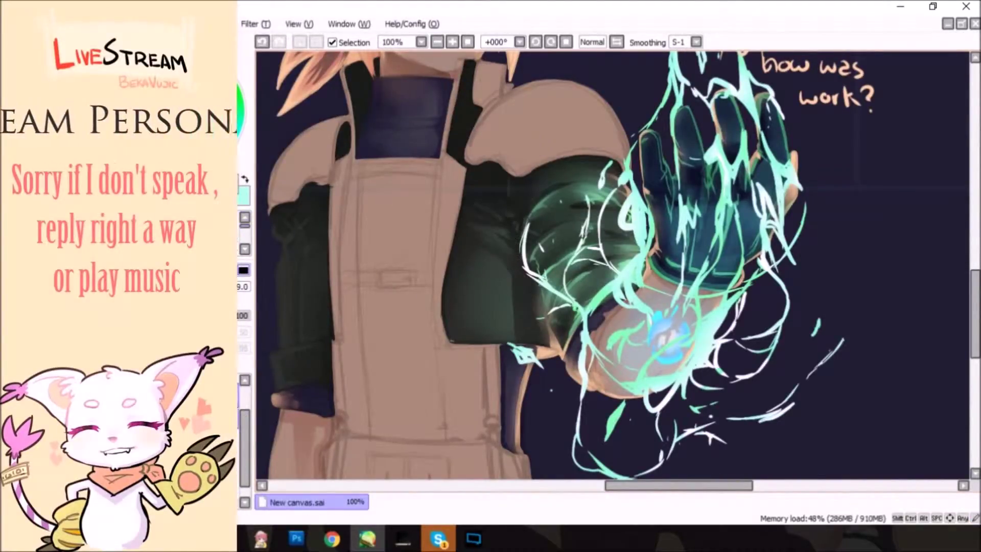
Tidy the dark straps by the collar, erasing parts and refilling the left strap in navy
key("e")
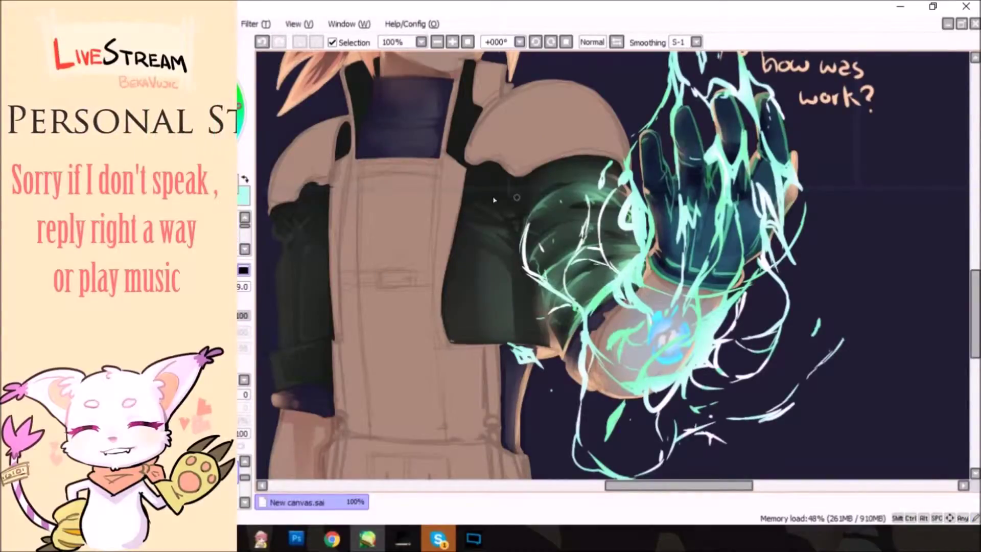
mouse_move(358, 130)
left_mouse_down()
mouse_move(355, 84)
mouse_move(368, 94)
left_mouse_up()
left_click_drag(455, 148, 469, 122)
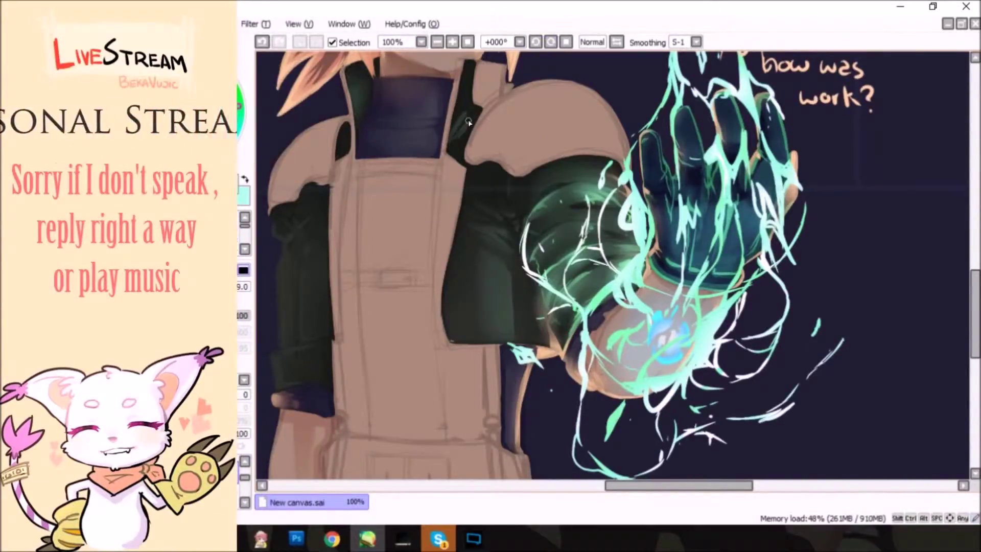
key("b")
left_click_drag(372, 103, 360, 160)
Clean up the left sleeve's edges and bottom, alternating eraser and brush
key("e")
left_click_drag(327, 194, 335, 347)
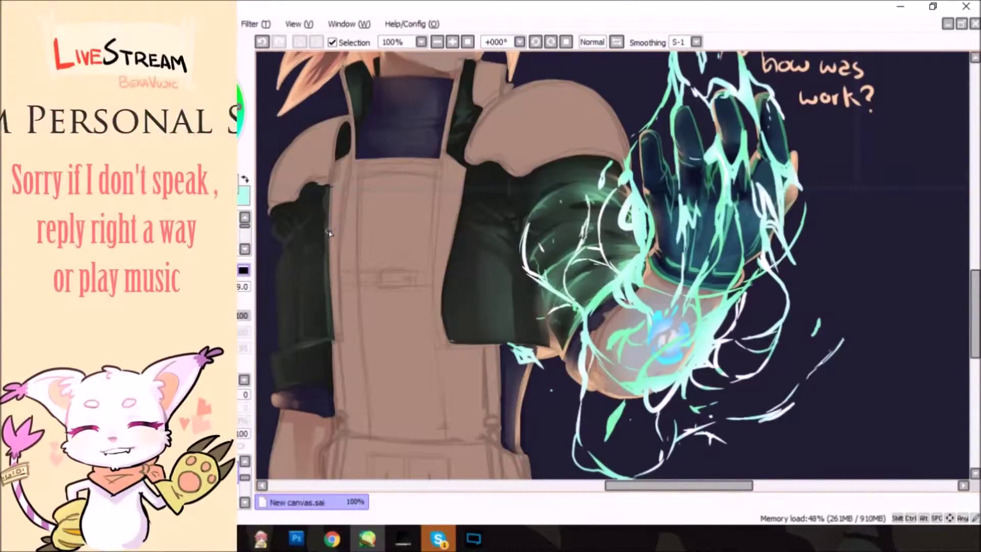
key("b")
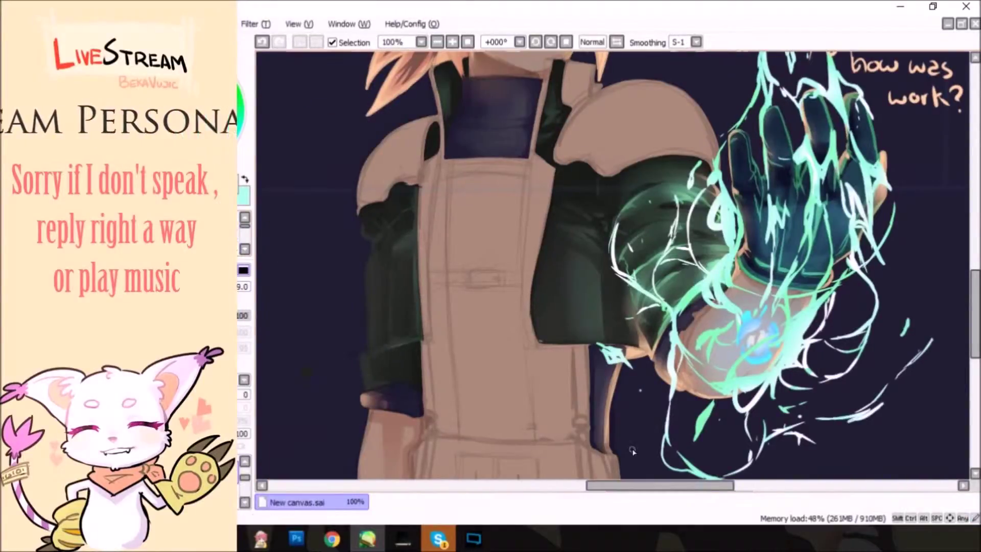
mouse_move(277, 241)
left_mouse_down()
mouse_move(366, 240)
mouse_move(361, 393)
left_mouse_up()
left_click_drag(366, 234, 368, 388)
key("e")
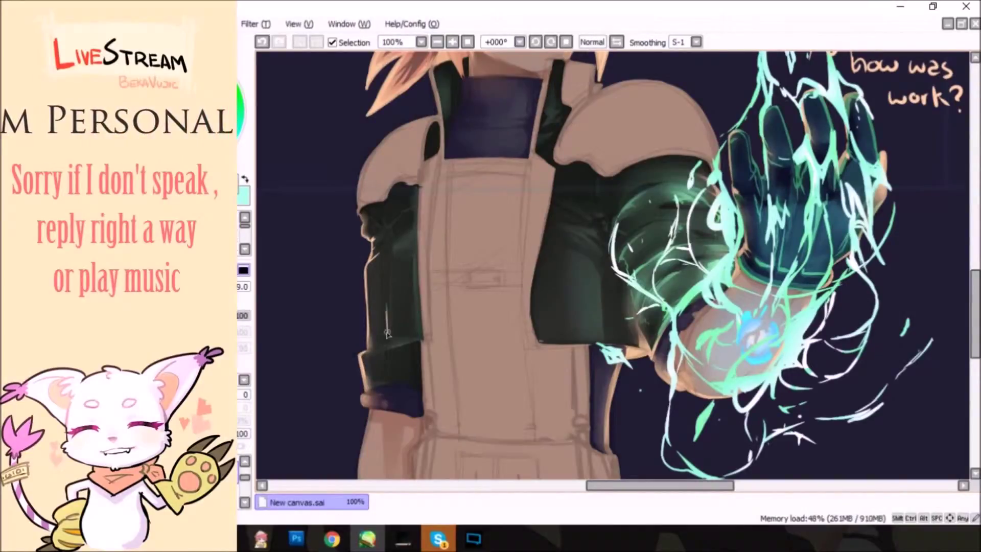
key("b")
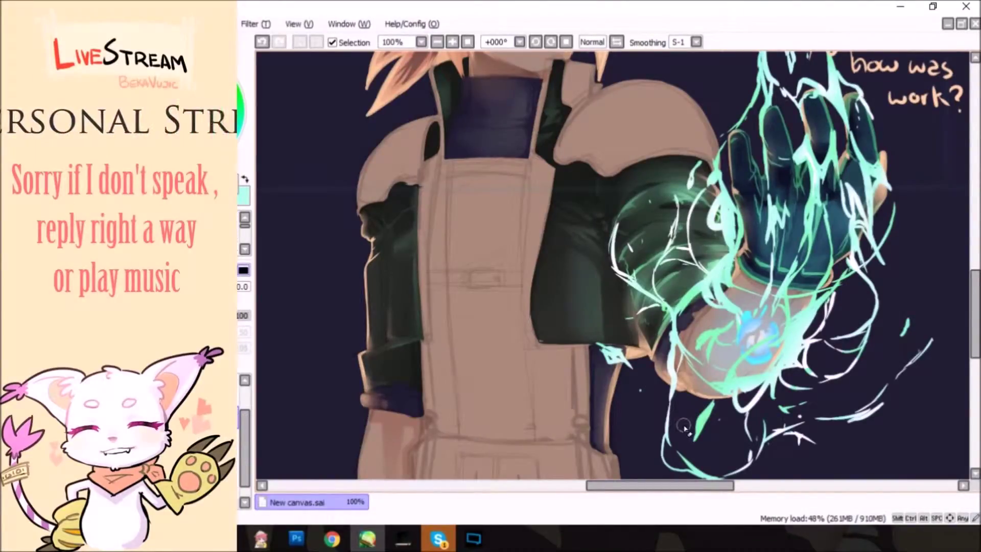
key("e")
left_click_drag(543, 345, 544, 348)
scroll(836, 162, "down", 3)
scroll(954, 283, "up", 8)
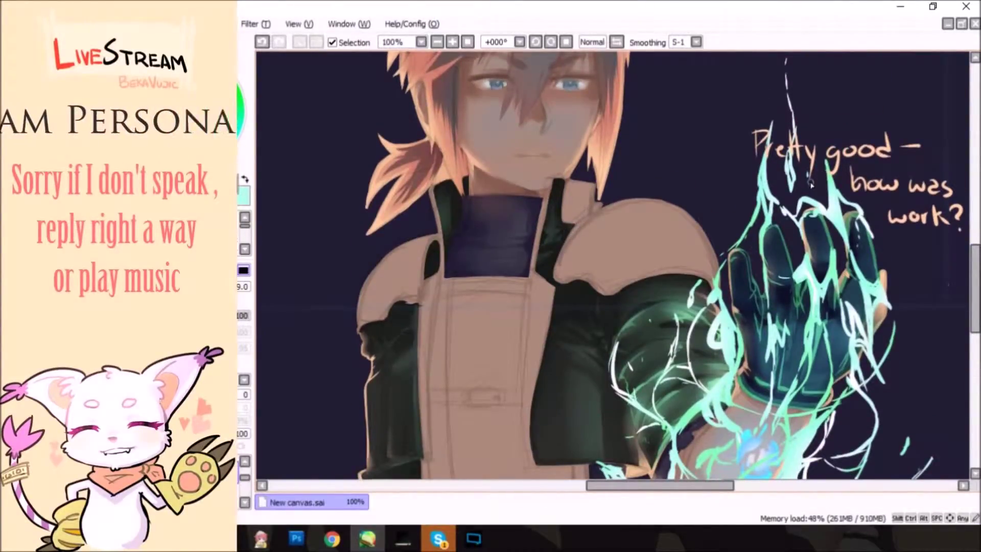
key("b")
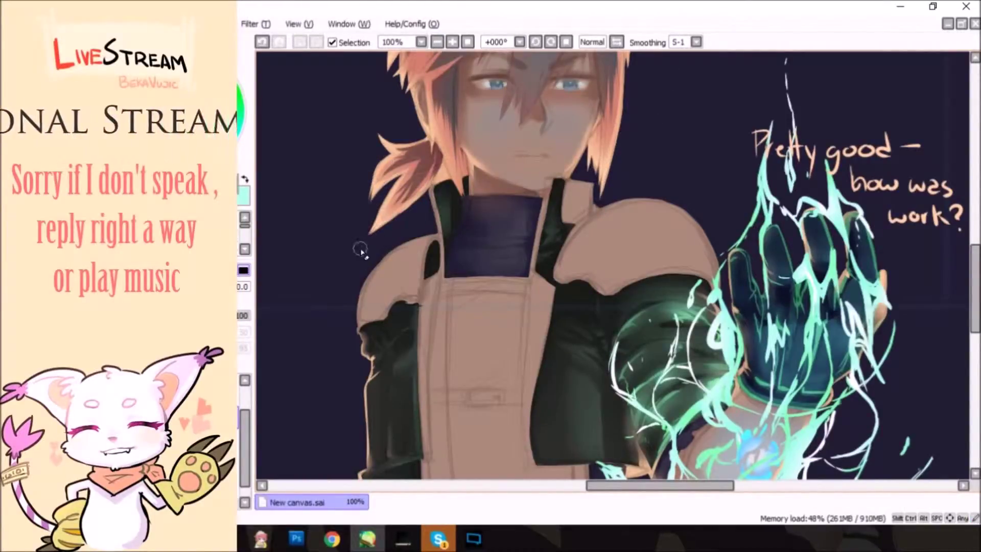
scroll(942, 270, "up", 3)
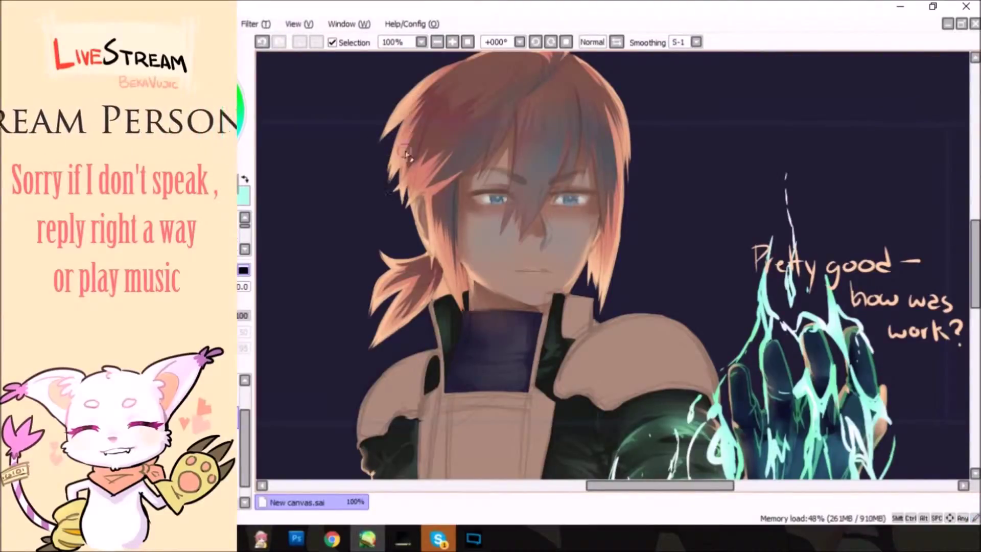
scroll(971, 256, "down", 3)
key("ctrl+minus")
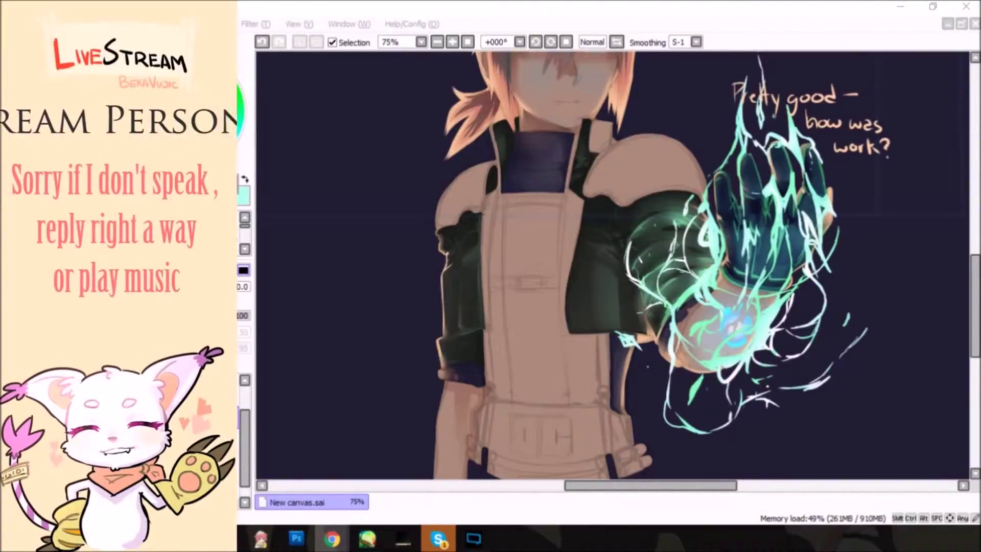
Save the drawing as bek.sai and hide the handwritten note on the canvas
key("Return")
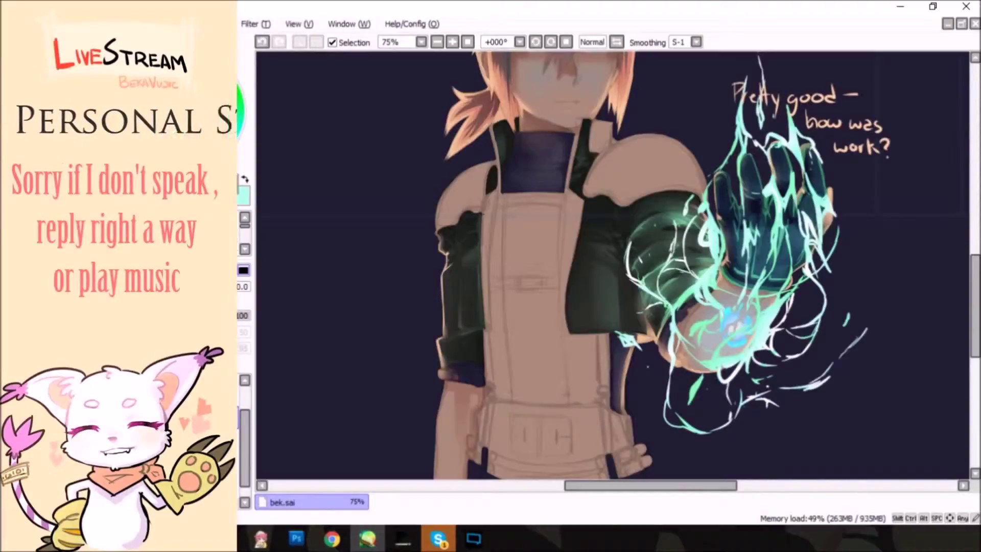
key("Delete")
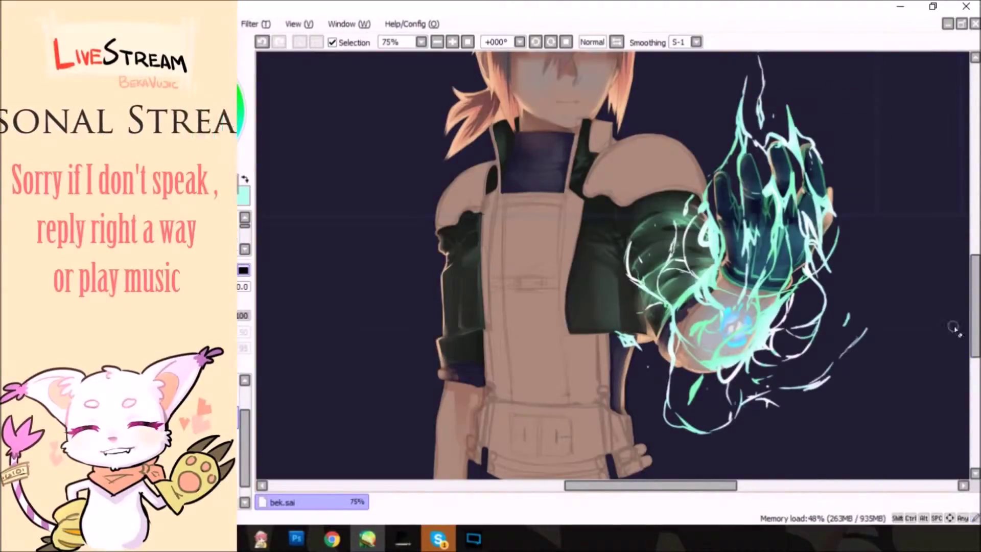
scroll(953, 328, "up", 3)
key("alt+Tab")
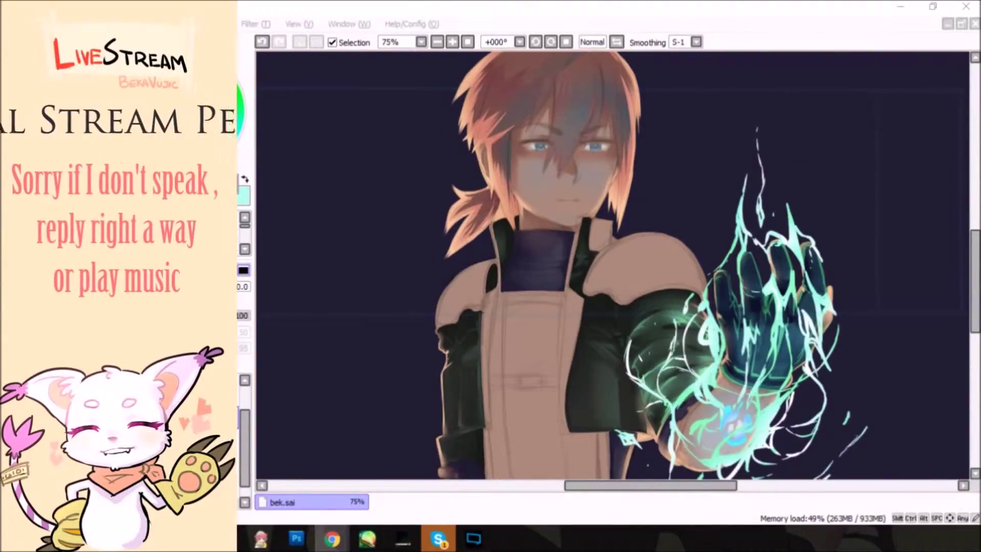
key("alt+Tab")
scroll(955, 299, "down", 4)
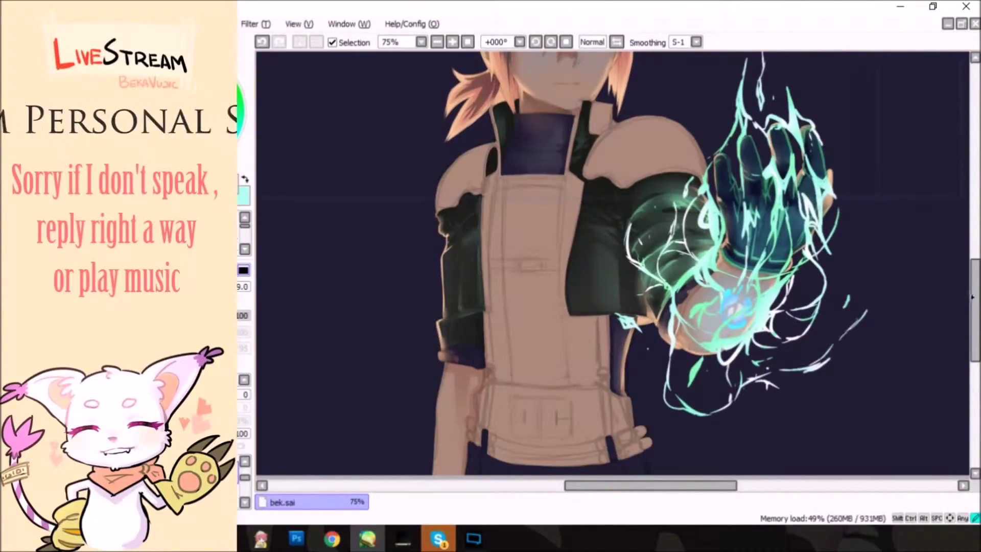
scroll(686, 286, "down", 1)
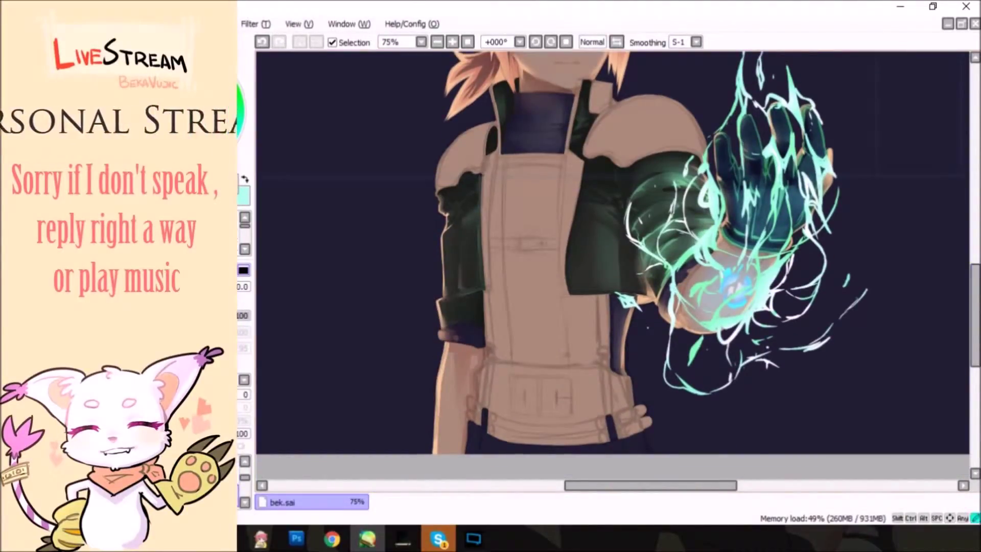
scroll(494, 163, "up", 1)
Paint grey over both shoulders, the collar and both jacket front edges
left_click_drag(381, 258, 440, 214)
mouse_move(450, 115)
left_mouse_down()
mouse_move(464, 207)
mouse_move(442, 394)
left_mouse_up()
left_click_drag(455, 216, 440, 343)
mouse_move(399, 246)
left_mouse_down()
mouse_move(447, 158)
mouse_move(434, 176)
left_mouse_up()
mouse_move(570, 110)
left_mouse_down()
mouse_move(546, 393)
mouse_move(562, 267)
mouse_move(555, 207)
mouse_move(613, 148)
mouse_move(578, 210)
left_mouse_up()
left_click_drag(660, 128, 582, 209)
left_click_drag(646, 148, 639, 199)
left_click_drag(664, 133, 726, 220)
scroll(665, 230, "down", 2)
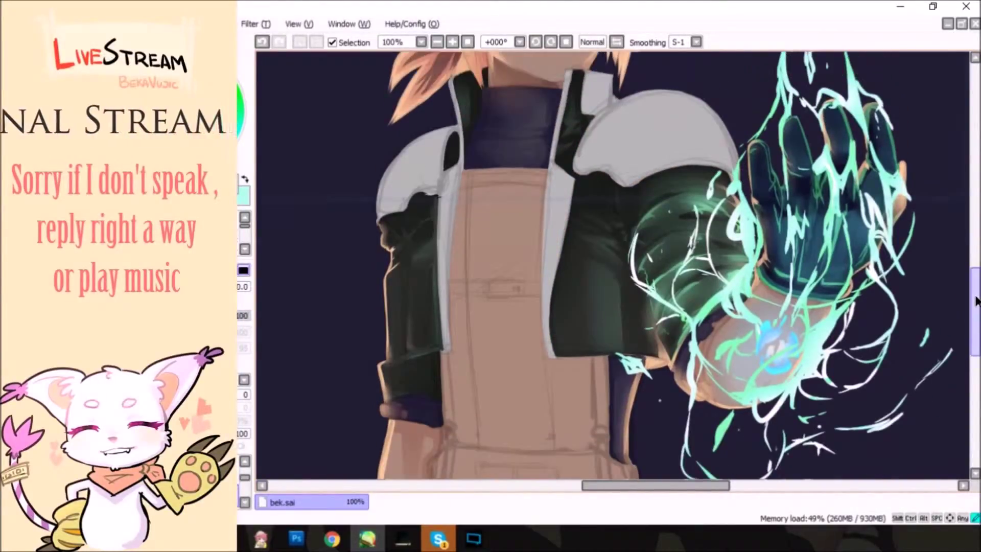
Darken the grey paint with a Hue/Saturation adjustment
key("ctrl+u")
left_click_drag(541, 468, 487, 470)
left_click(572, 497)
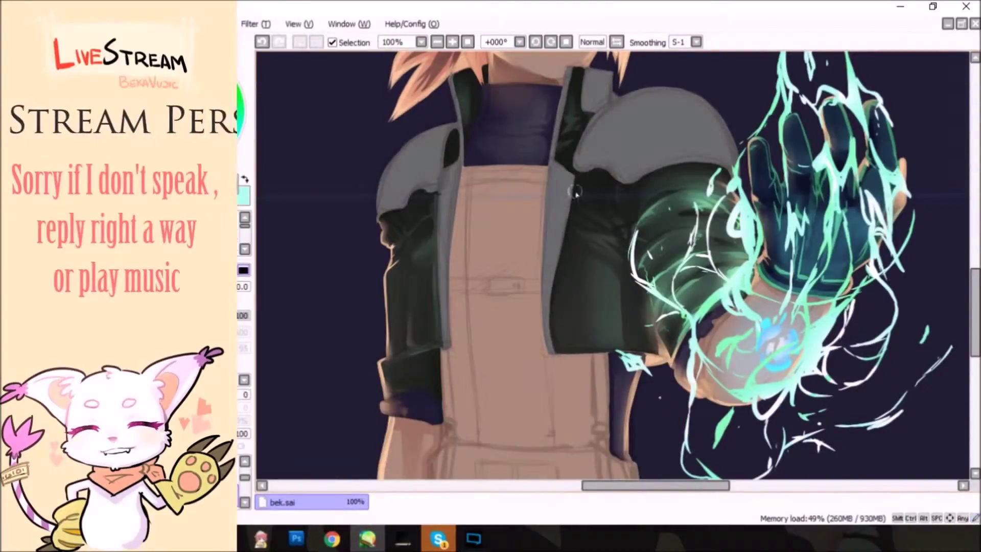
key("bracketleft")
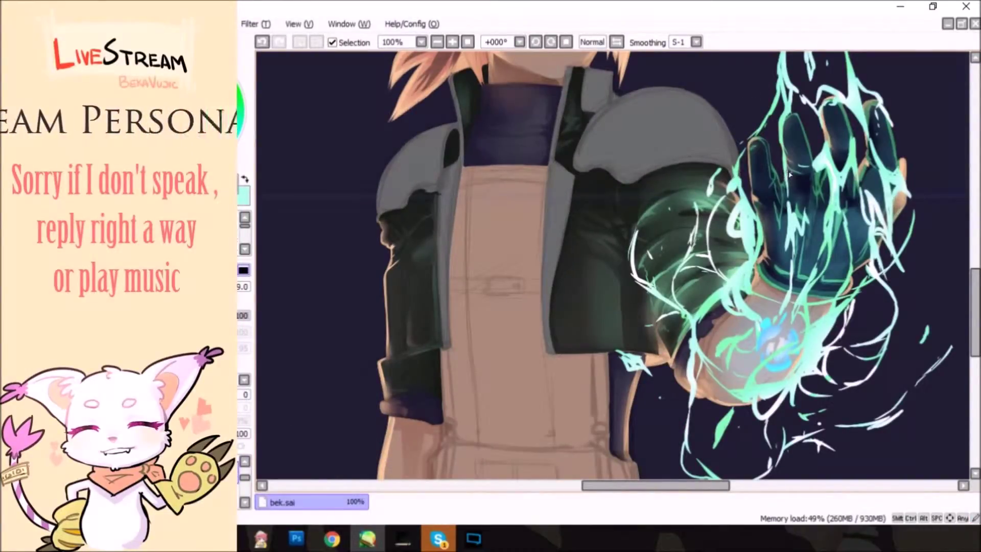
scroll(797, 150, "up", 2)
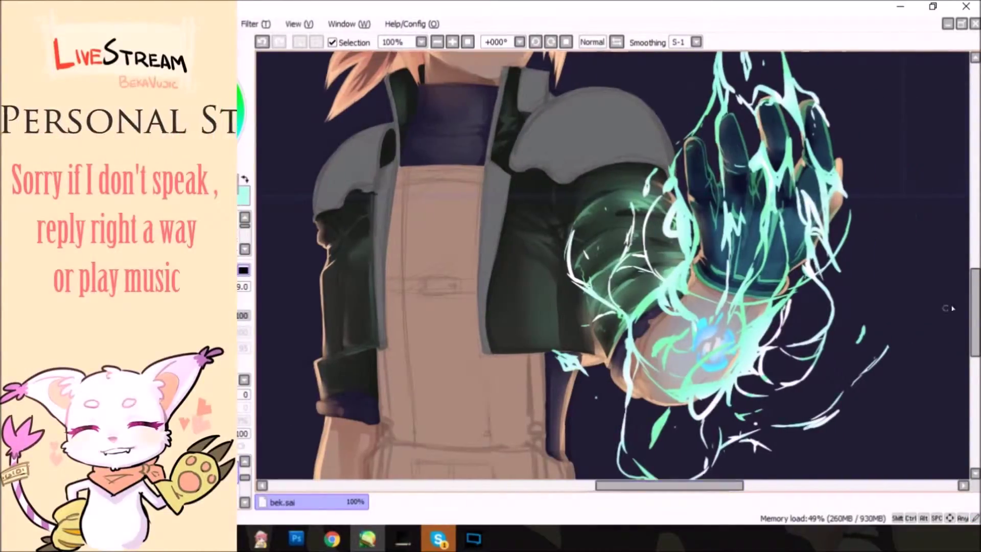
scroll(945, 318, "up", 2)
Add light rim outlines on the collar and shoulder pads, smoothing the left pad's shading
mouse_move(523, 143)
left_mouse_down()
mouse_move(530, 198)
mouse_move(608, 163)
mouse_move(660, 192)
mouse_move(677, 245)
left_mouse_up()
left_click_drag(315, 292, 389, 203)
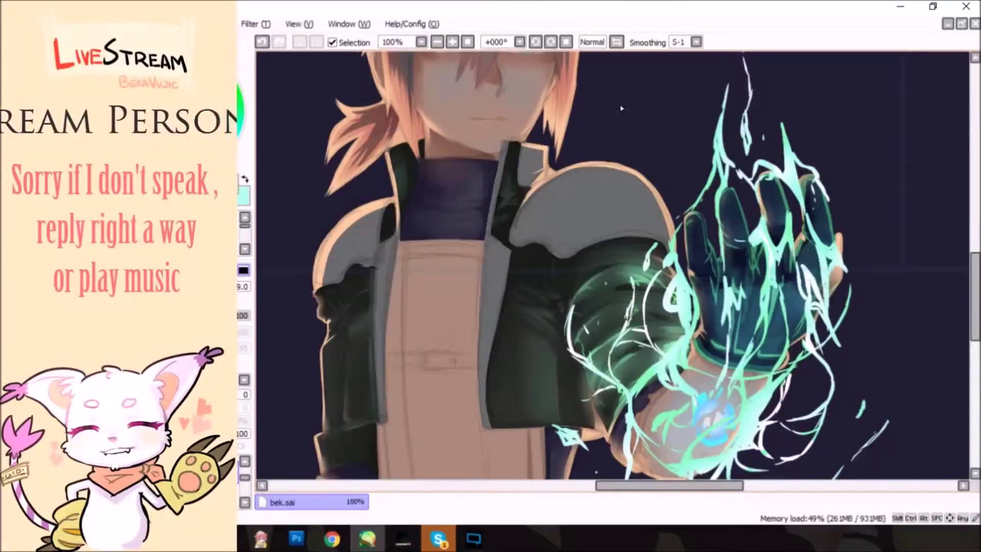
key("e")
left_click_drag(376, 227, 332, 266)
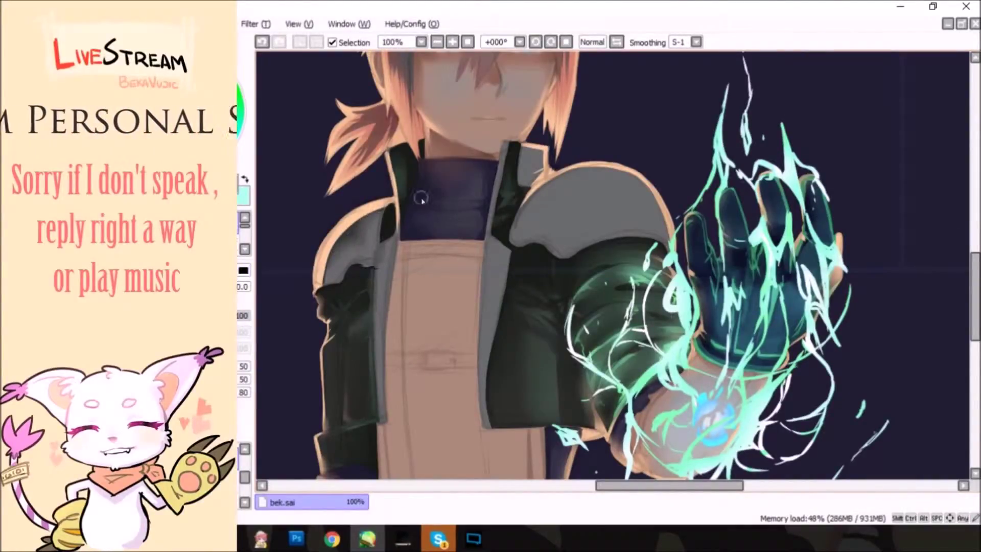
left_click_drag(376, 215, 332, 271)
key("b")
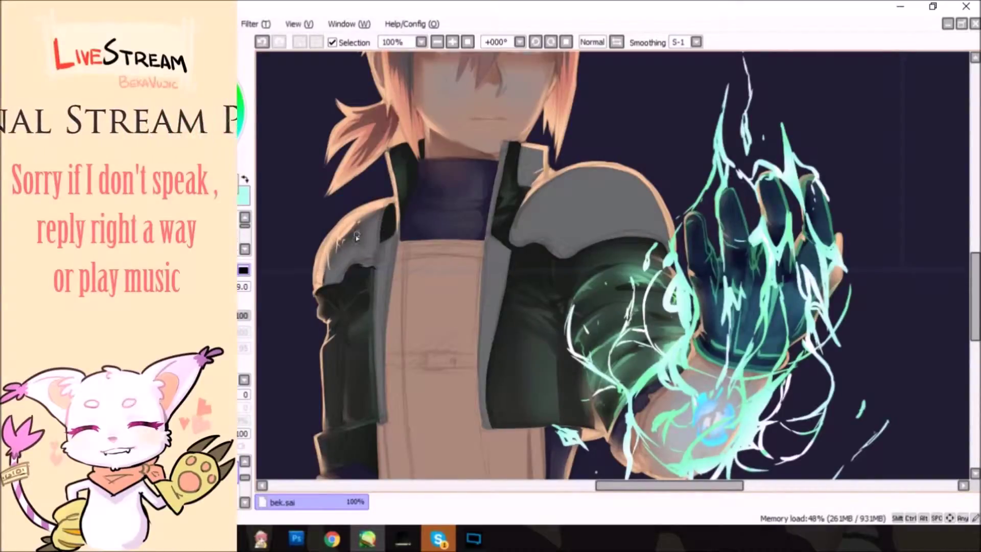
left_click_drag(582, 172, 641, 177)
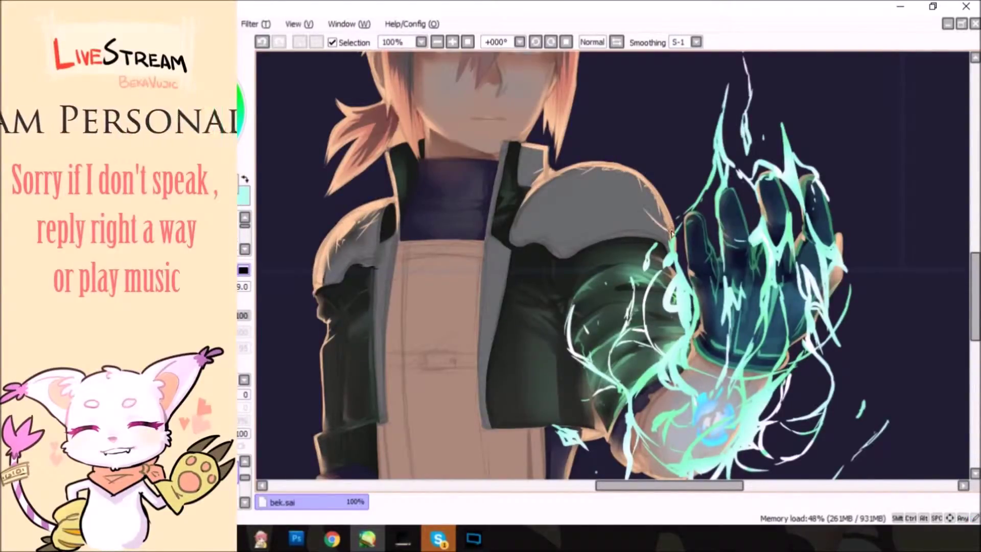
Hatch light highlights onto the left shoulder pad
key("e")
key("b")
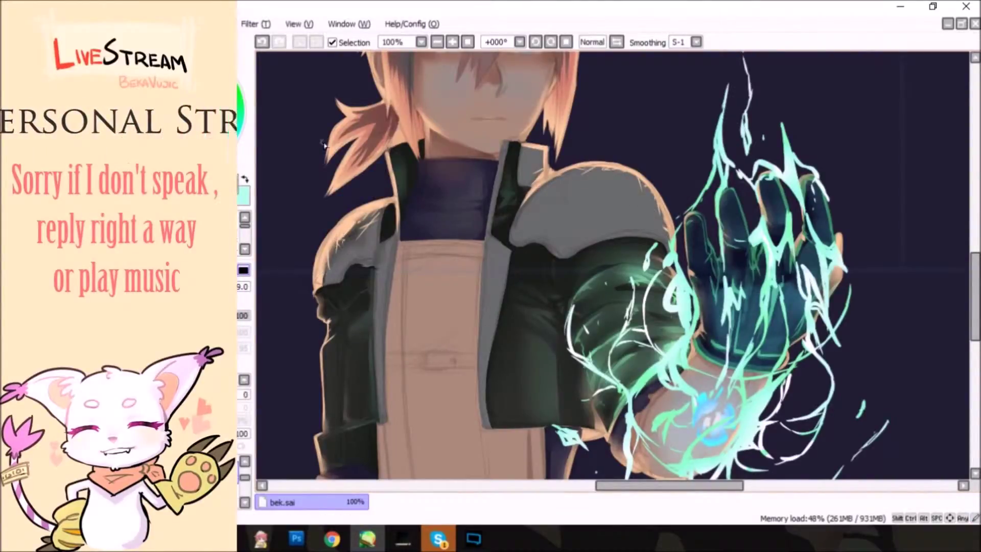
scroll(459, 258, "up", 1)
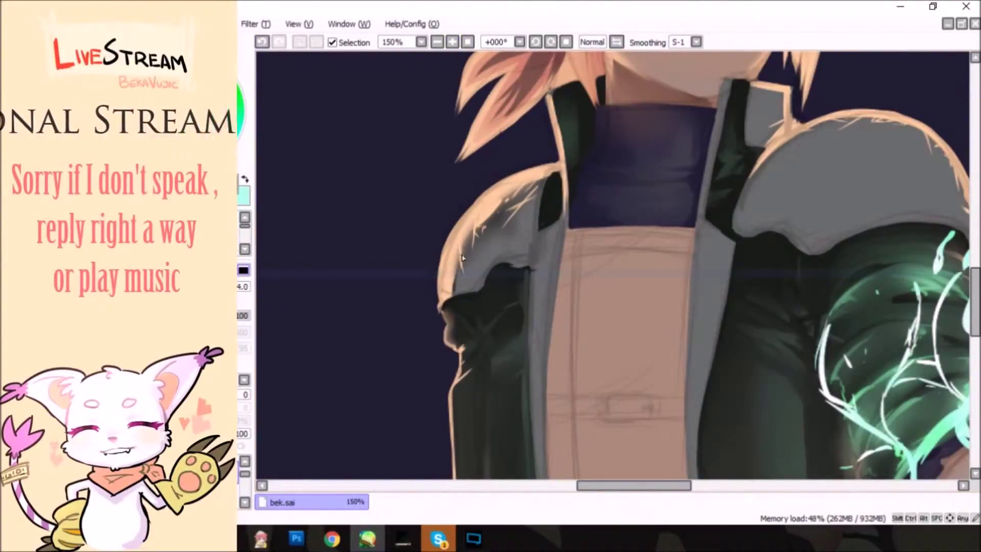
left_click_drag(478, 212, 477, 241)
left_click_drag(506, 199, 480, 225)
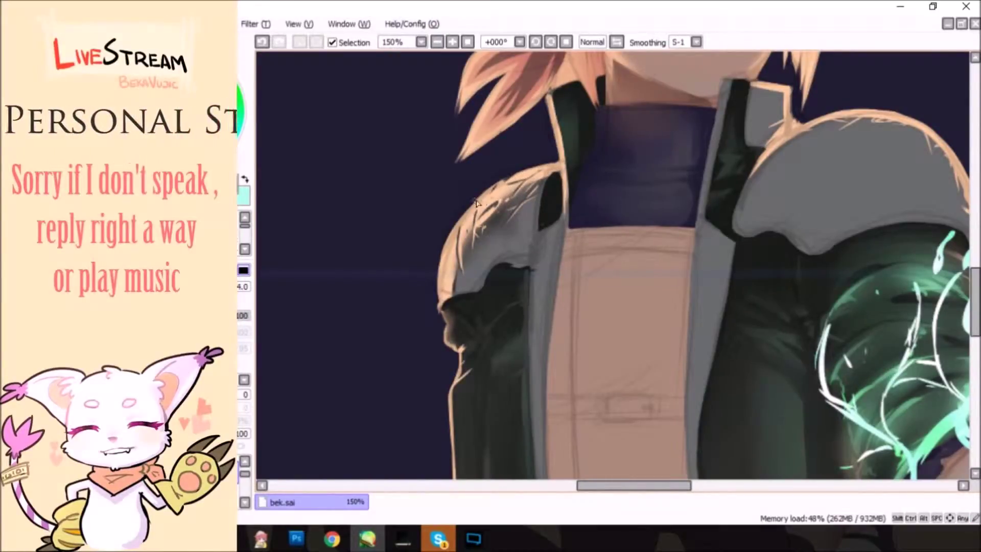
Slightly brighten the jacket and shoulder area with Hue/Saturation
key("ctrl+u")
left_click_drag(541, 469, 575, 469)
left_click(572, 497)
scroll(556, 260, "right", 5)
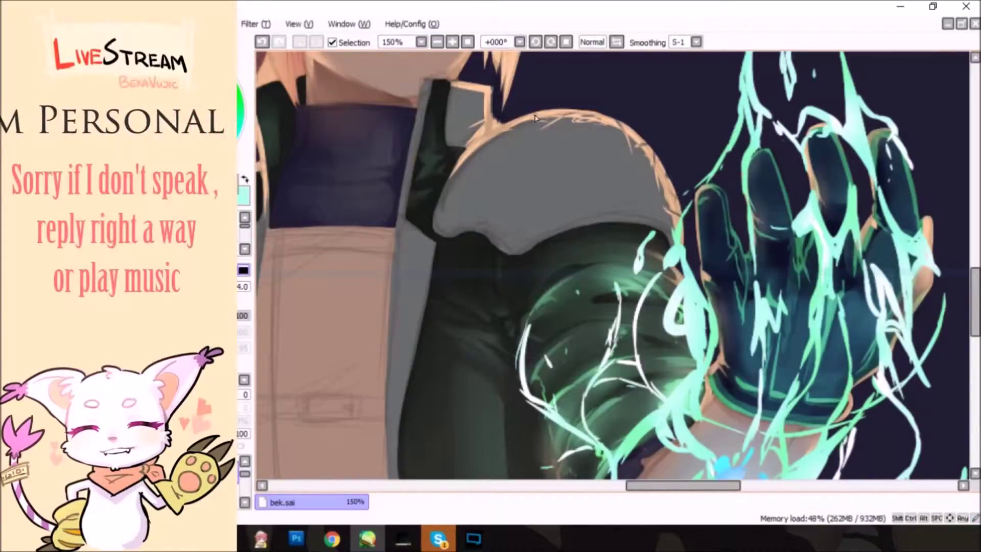
left_click_drag(698, 485, 673, 483)
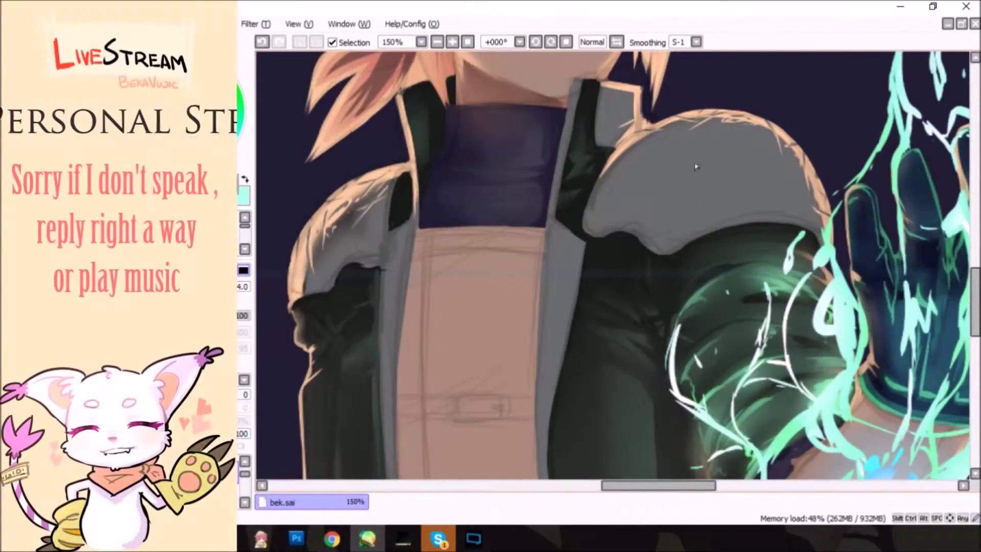
Shade the shoulder pads and sleeve darker grey and add a reddish armour top-edge stroke
mouse_move(696, 166)
left_mouse_down()
mouse_move(660, 168)
mouse_move(696, 160)
mouse_move(662, 220)
mouse_move(580, 219)
mouse_move(697, 179)
left_mouse_up()
mouse_move(358, 246)
left_mouse_down()
mouse_move(390, 208)
mouse_move(316, 299)
left_mouse_up()
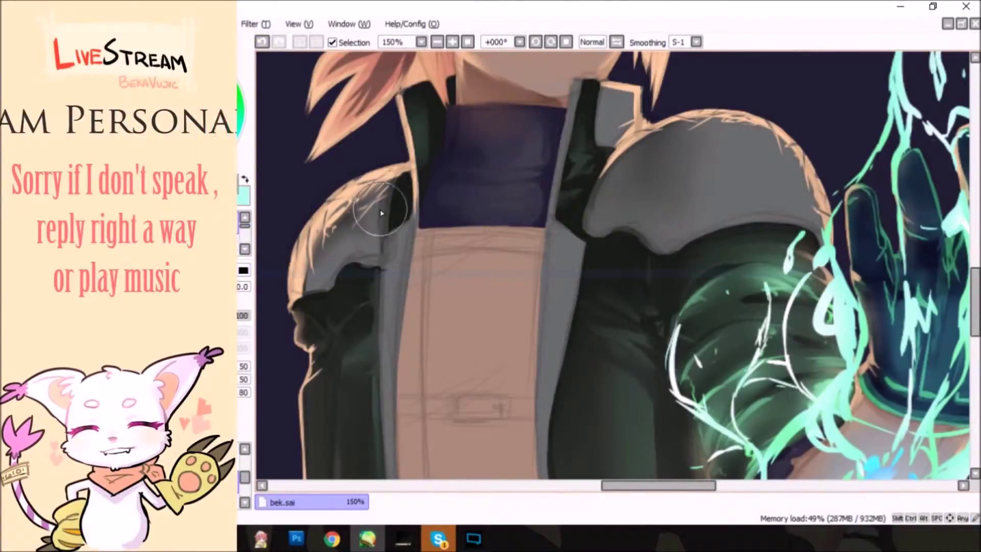
left_click_drag(630, 485, 658, 483)
scroll(486, 113, "up", 3)
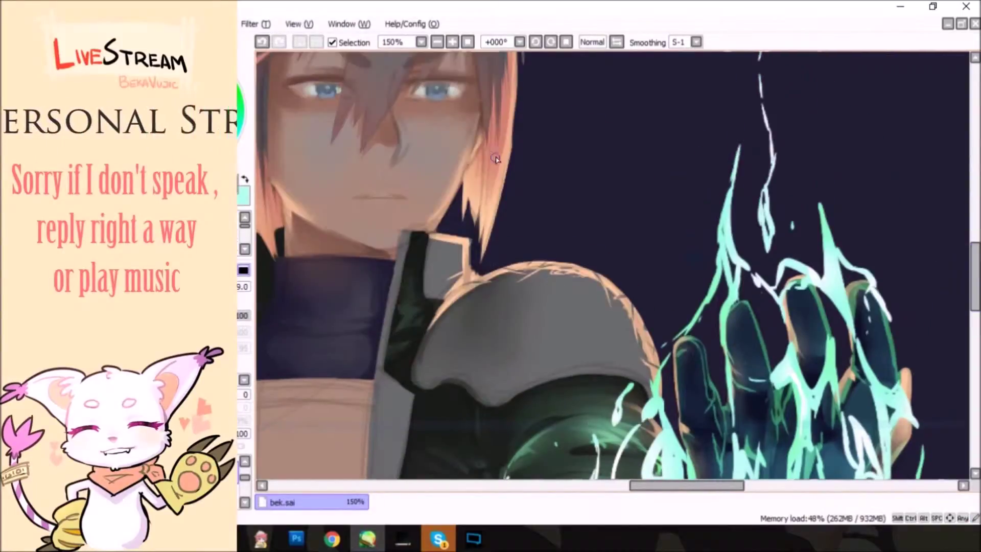
left_click_drag(487, 283, 483, 329)
key("ctrl+z")
left_click_drag(488, 282, 460, 338)
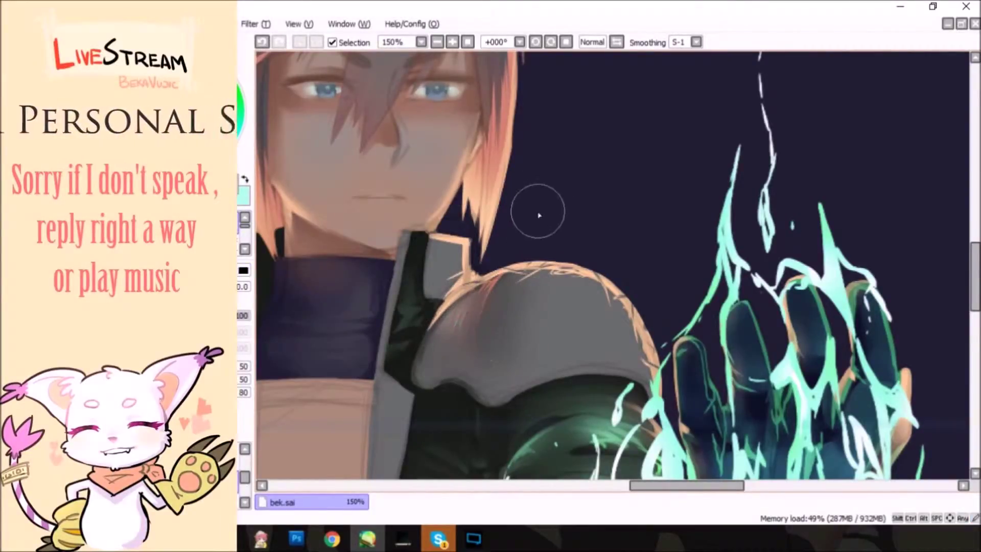
Transform the armour layer and raise its saturation and lightness slightly
key("ctrl+t")
key("Return")
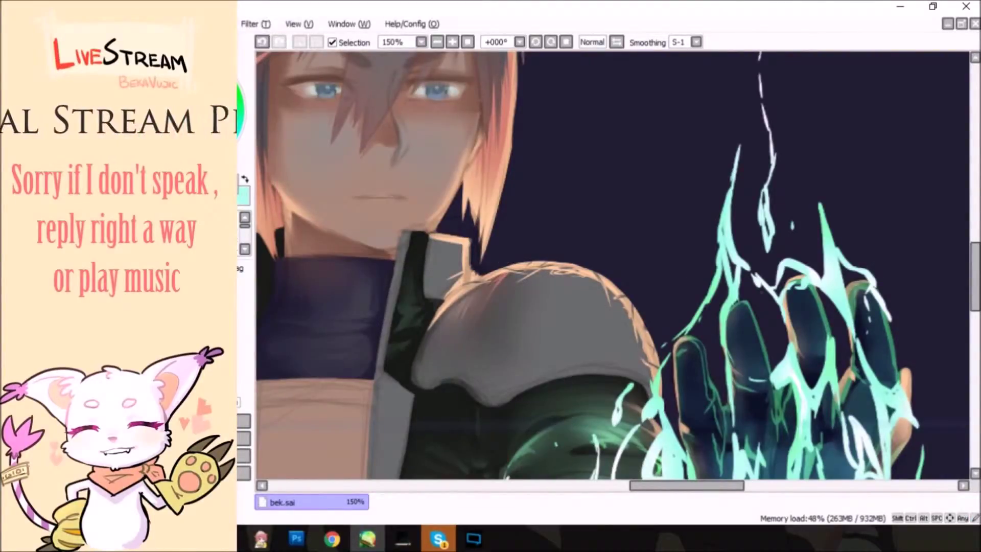
key("ctrl+u")
left_click_drag(585, 451, 542, 469)
left_click(573, 497)
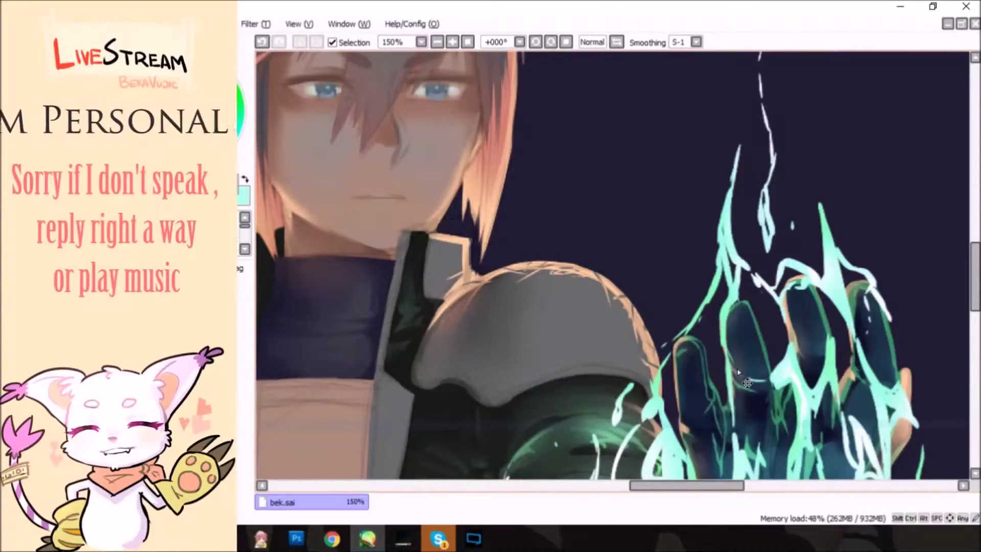
Paint more dark grey shading on the shoulder armour
mouse_move(429, 338)
left_mouse_down()
mouse_move(435, 368)
mouse_move(460, 381)
left_mouse_up()
mouse_move(473, 311)
left_mouse_down()
mouse_move(498, 391)
mouse_move(514, 378)
left_mouse_up()
left_click(224, 230)
scroll(909, 336, "down", 3)
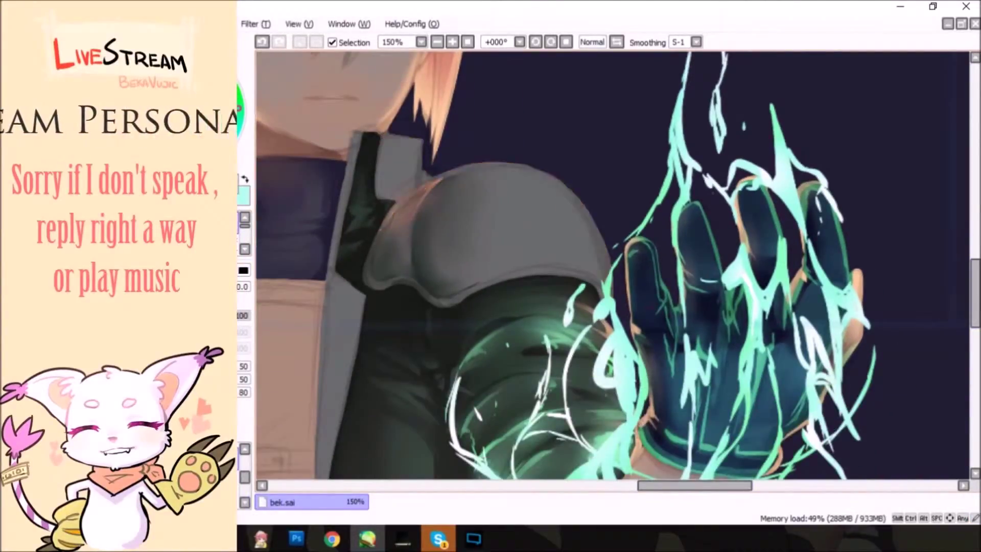
Lay a soft green glow and bright green lower rim on the armour, plus a thin highlight
left_click_drag(549, 221, 491, 219)
left_click(225, 230)
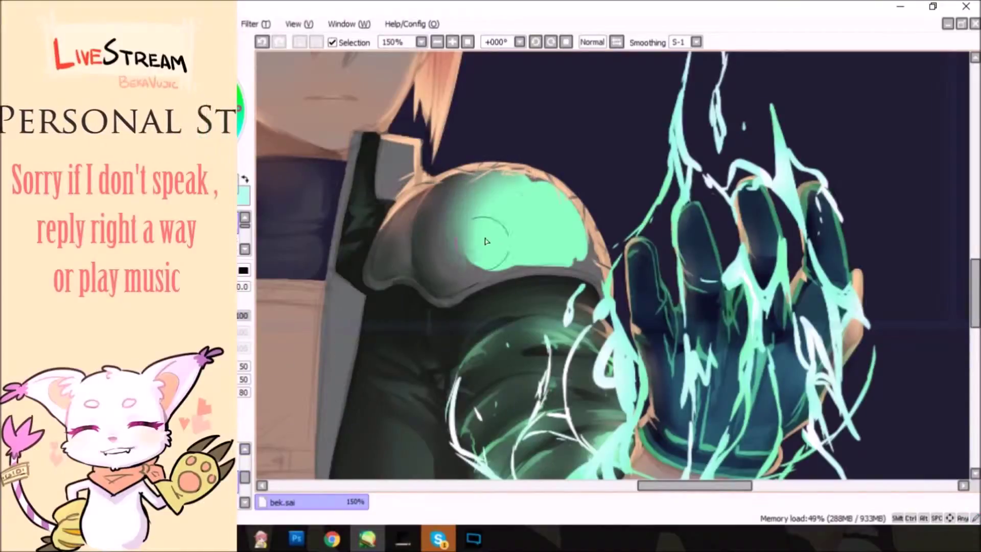
left_click_drag(436, 304, 603, 276)
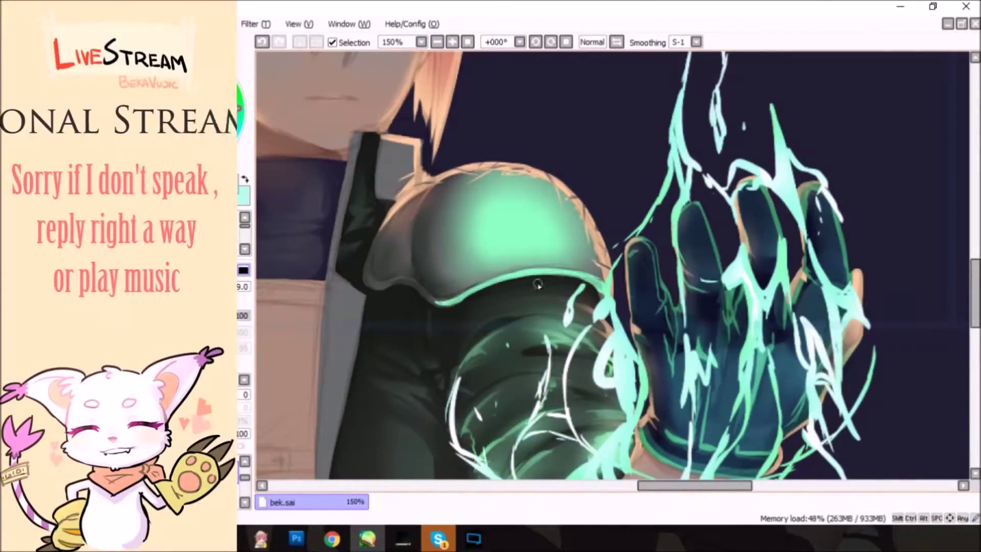
left_click_drag(532, 278, 369, 284)
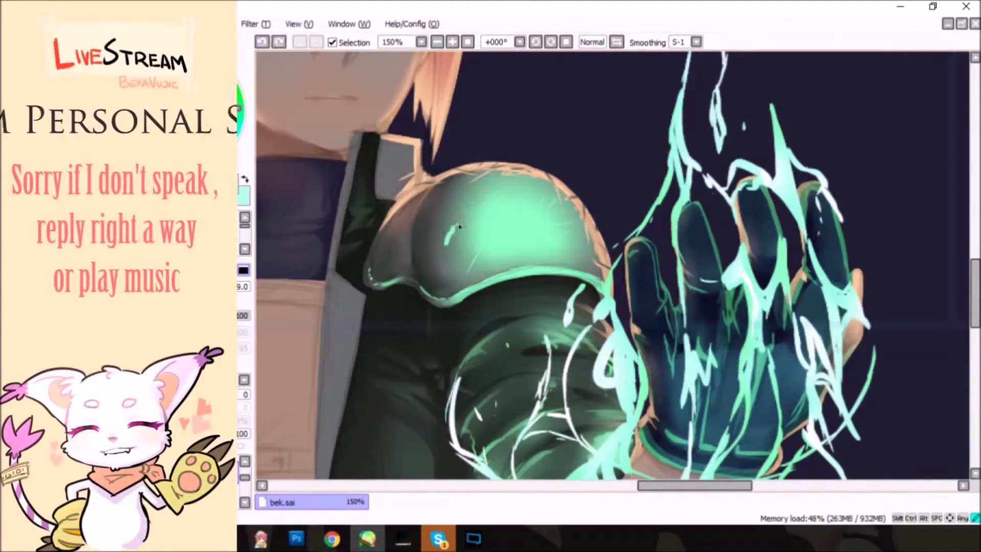
left_click_drag(447, 244, 478, 189)
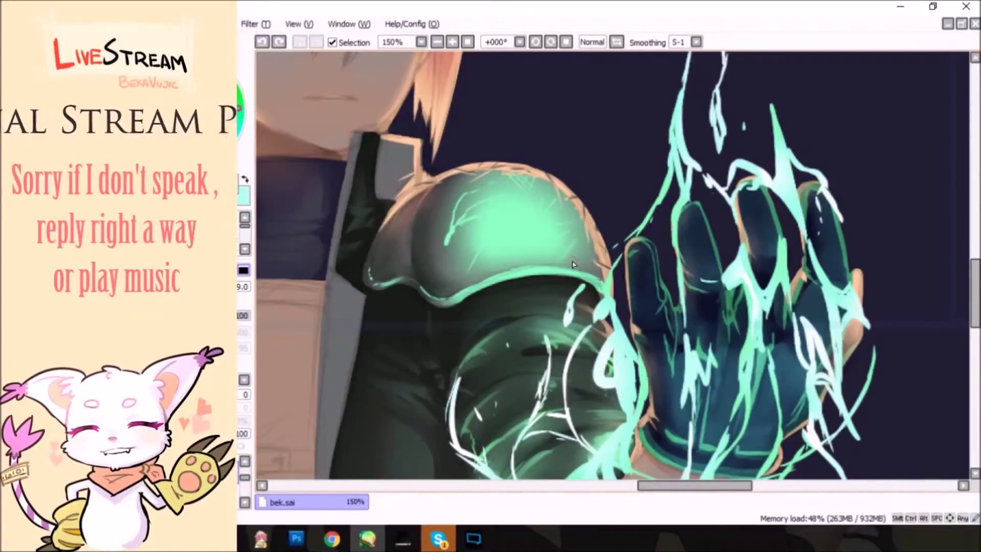
Draw dark crack lines and small hatch strokes across the green shoulder armour
key("e")
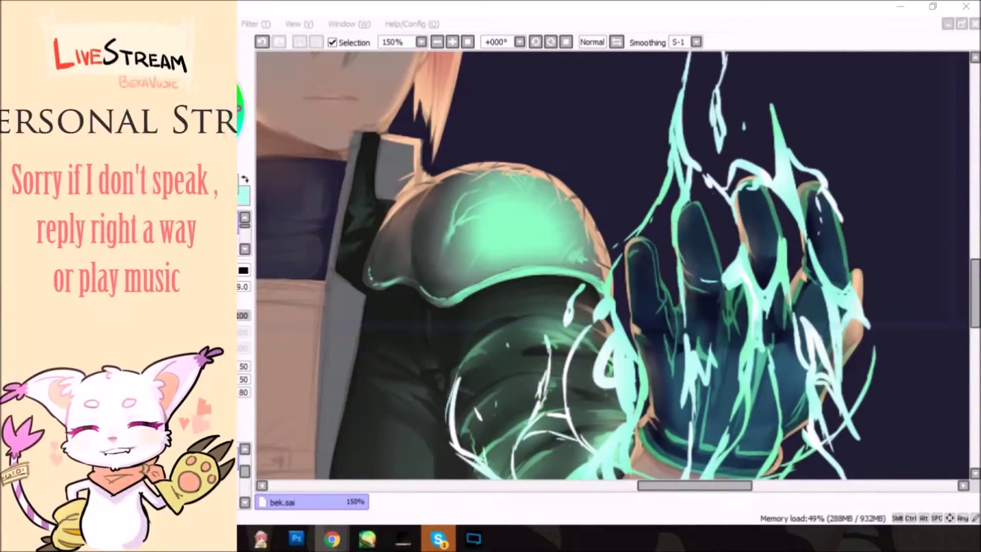
key("alt+Tab")
key("alt+Tab")
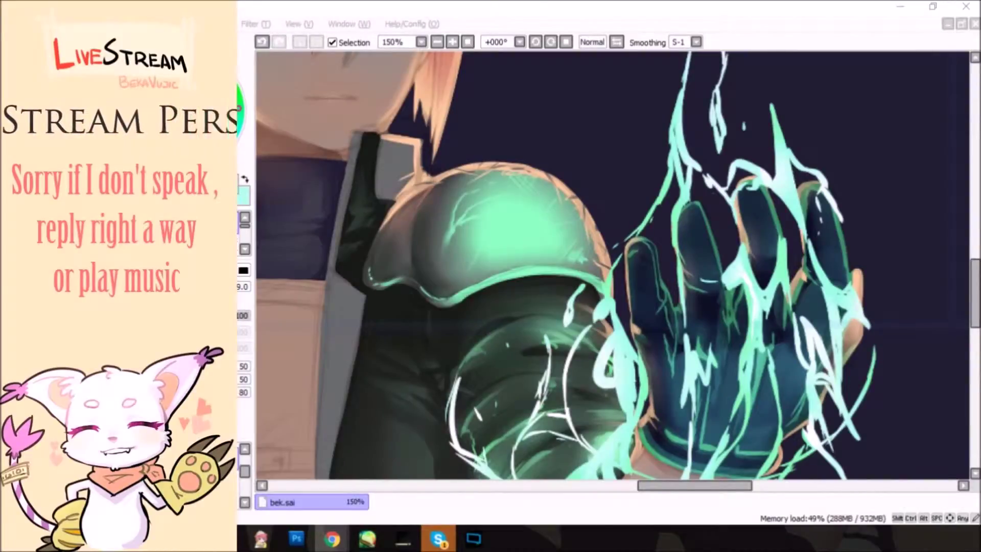
key("alt+Tab")
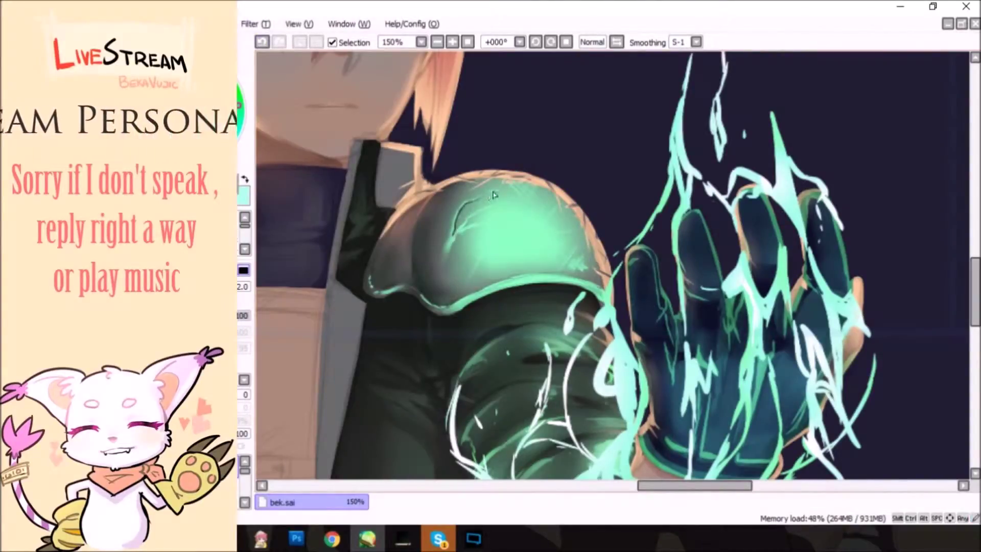
mouse_move(469, 221)
left_mouse_down()
mouse_move(510, 204)
mouse_move(450, 243)
left_mouse_up()
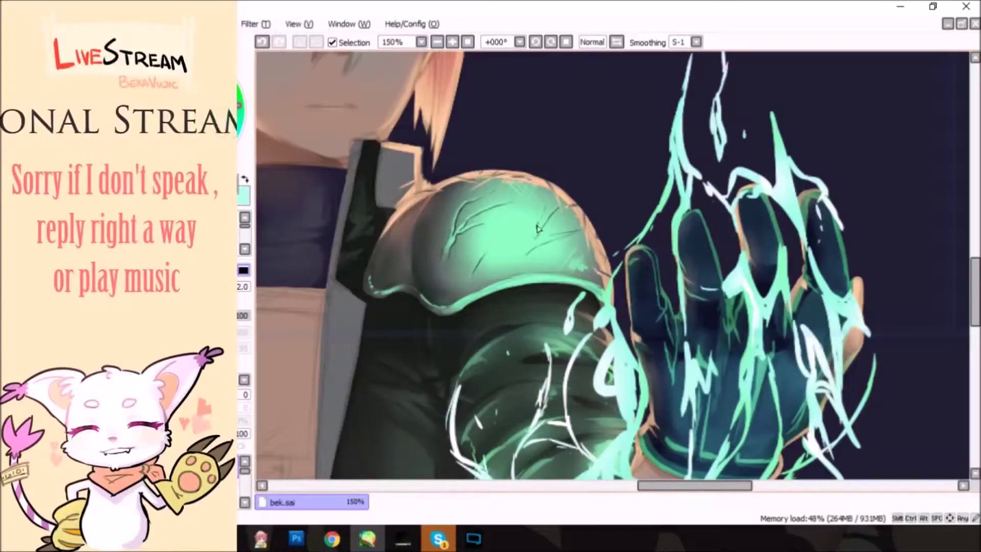
left_click_drag(503, 228, 511, 225)
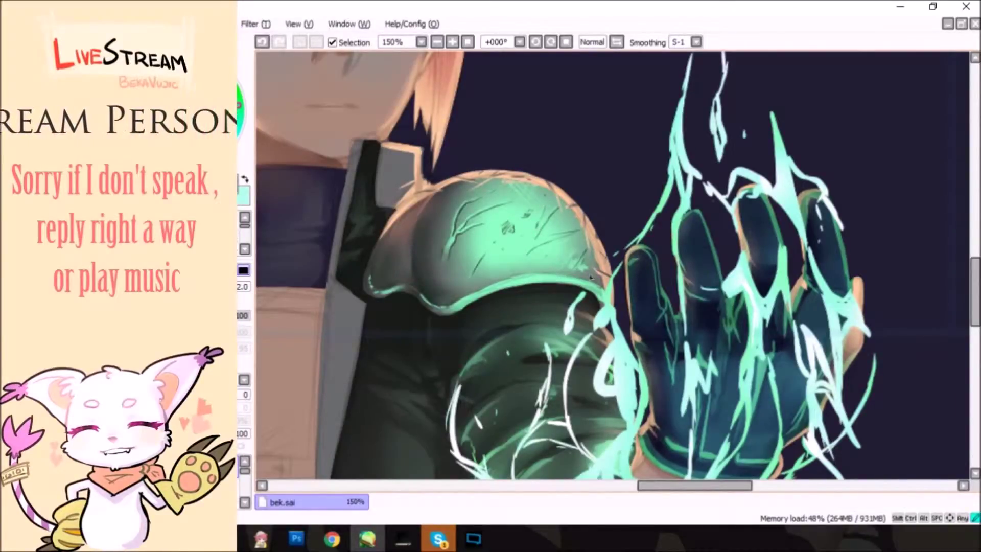
left_click_drag(441, 244, 437, 225)
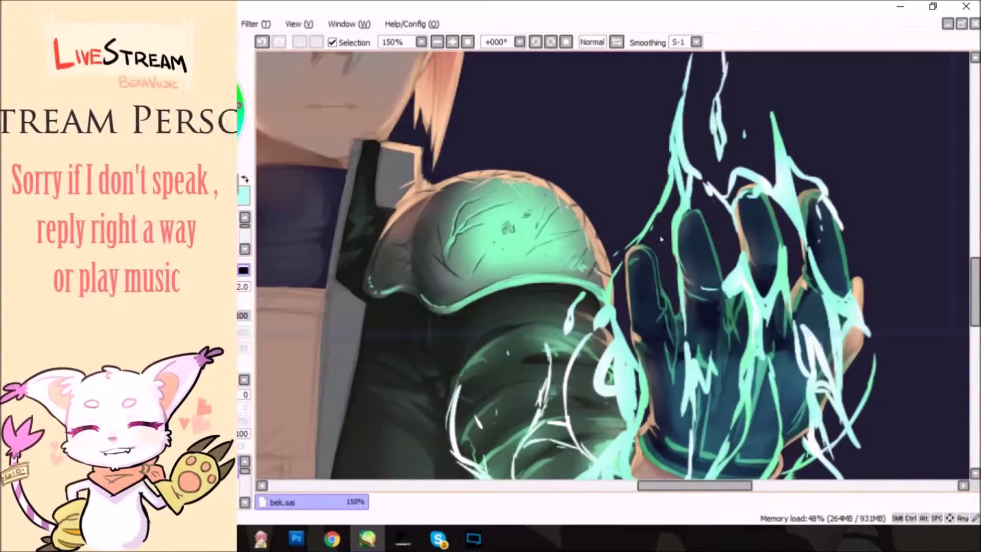
key("ctrl+u")
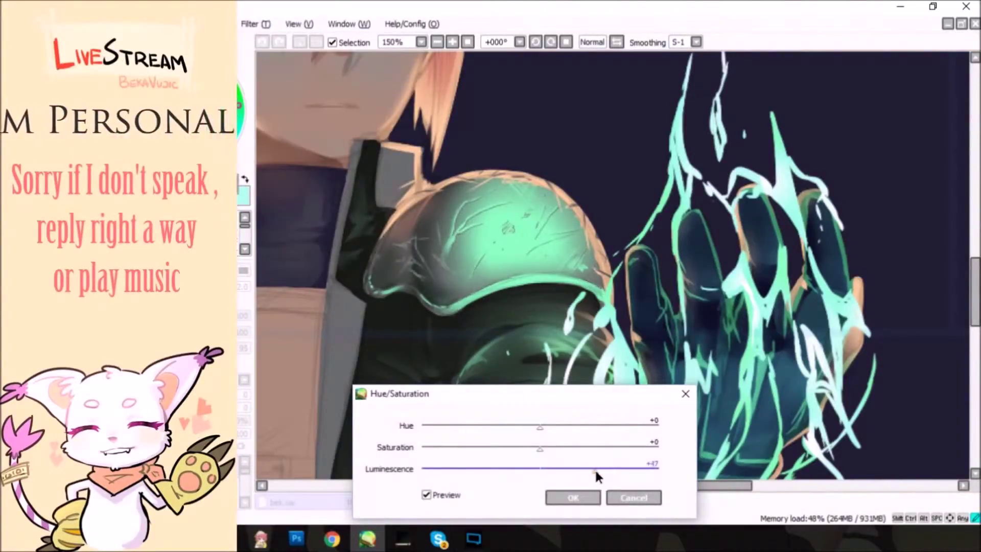
Apply the luminescence boost to the shoulder armour, then paint and blend teal collar strokes
left_click(575, 497)
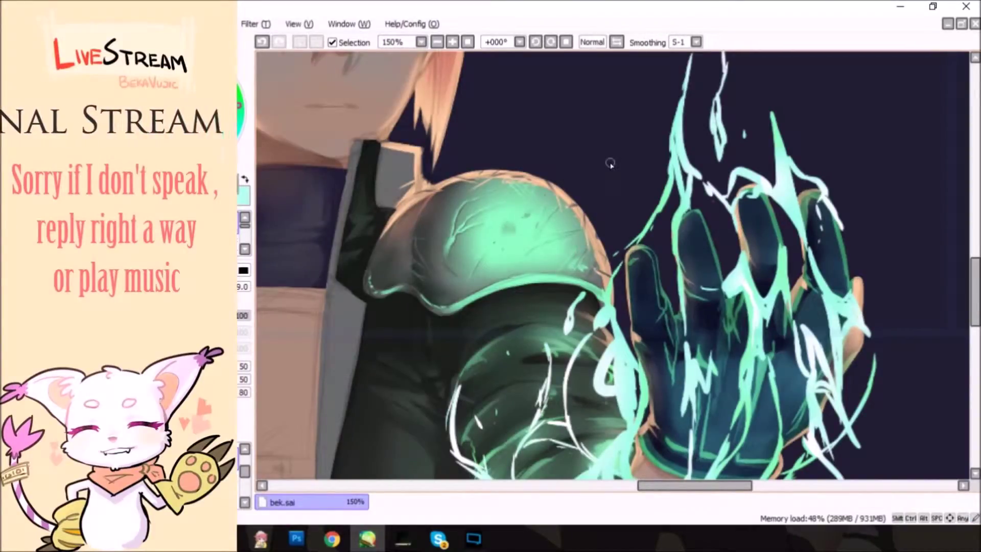
scroll(611, 164, "left", 3)
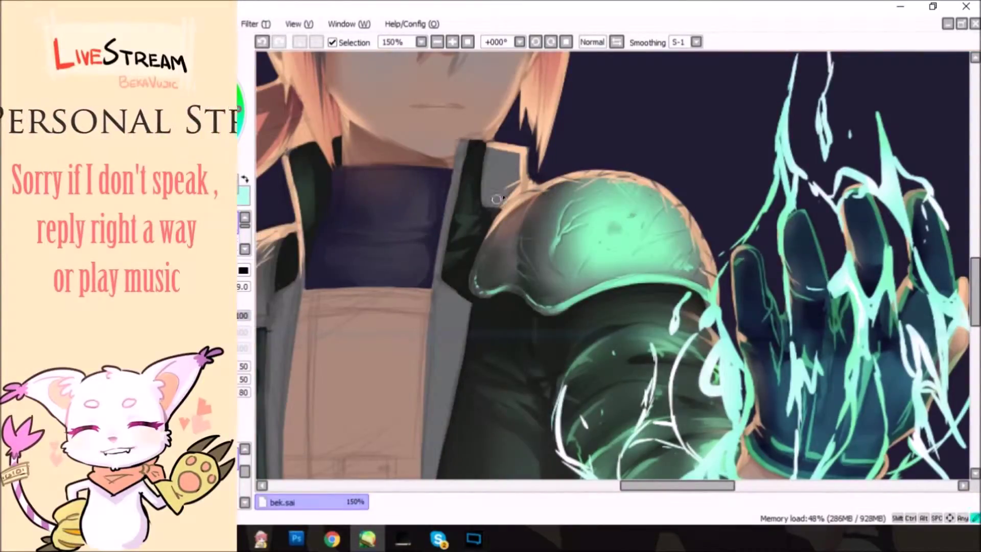
key("b")
mouse_move(498, 197)
left_mouse_down()
mouse_move(511, 176)
mouse_move(510, 194)
left_mouse_up()
key("c")
Paint a light green rim along the jacket lapel and its upper edge
key("b")
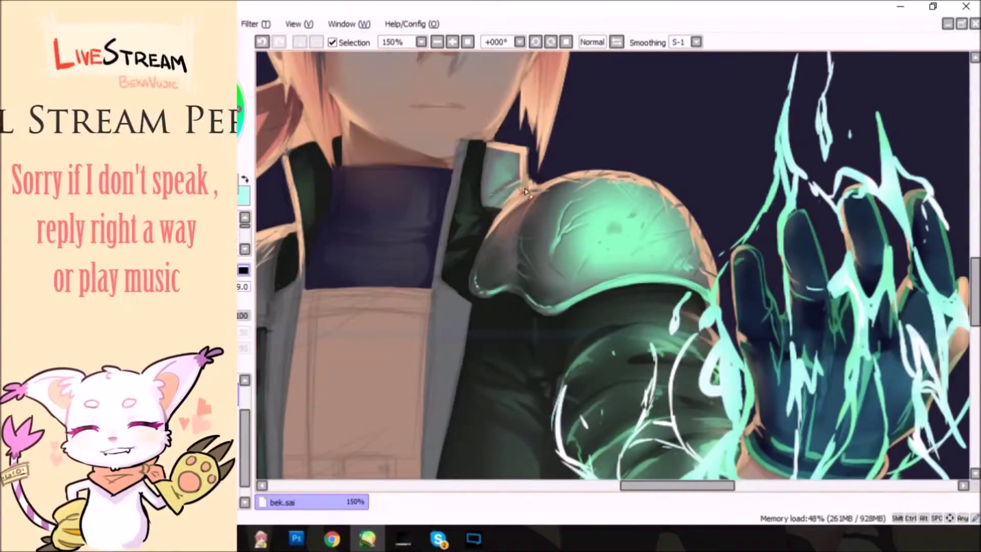
scroll(500, 289, "left", 2)
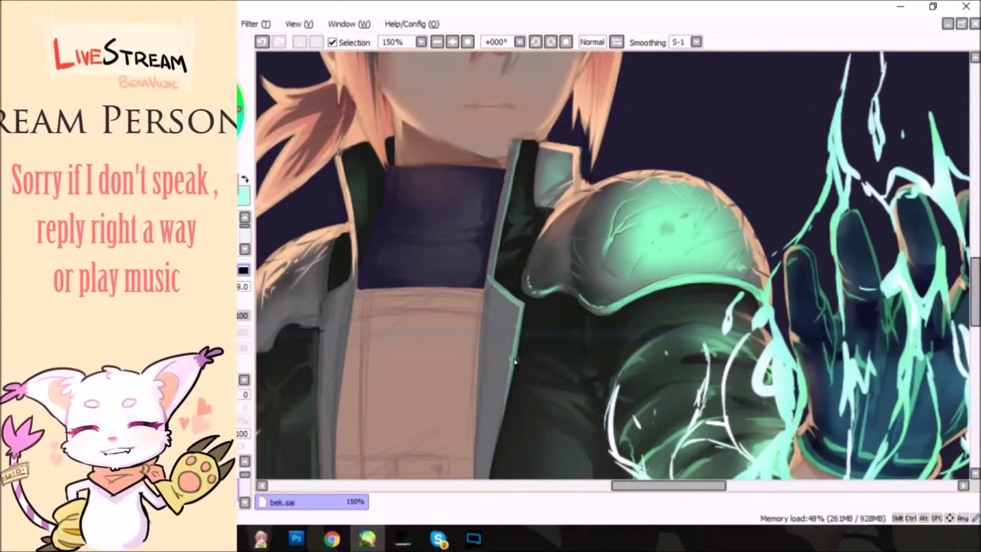
scroll(499, 289, "down", 5)
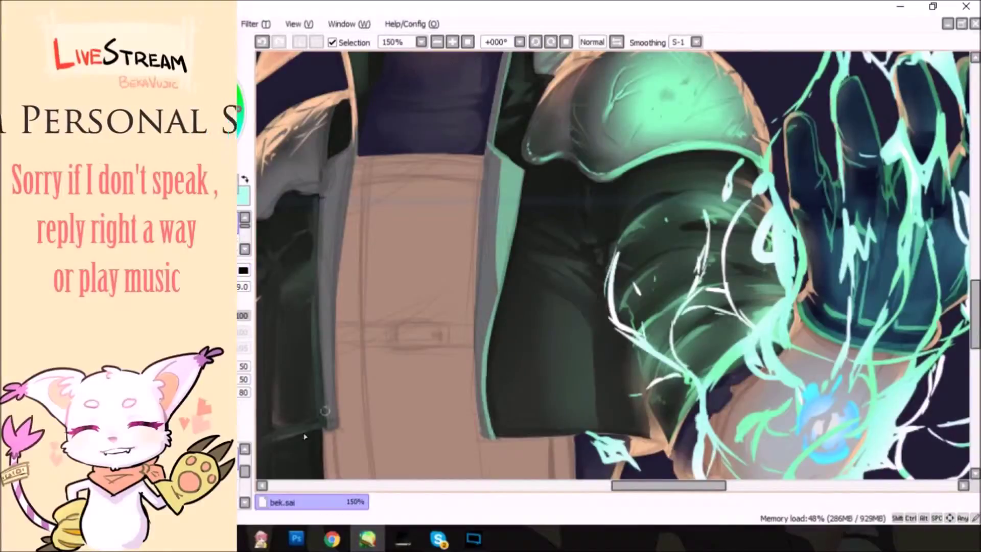
scroll(496, 209, "up", 4)
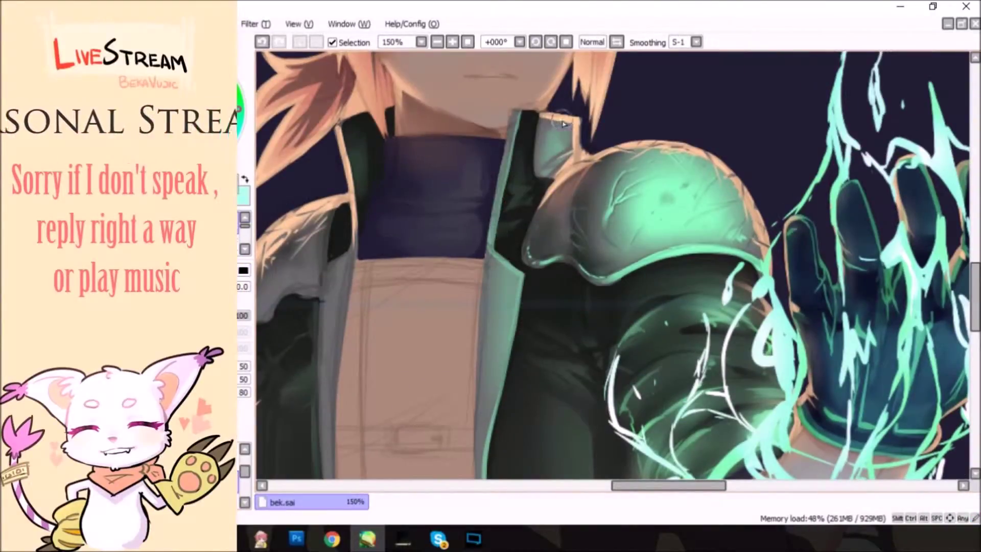
scroll(422, 179, "down", 4)
scroll(422, 179, "left", 2)
left_click_drag(423, 145, 400, 432)
mouse_move(401, 113)
left_mouse_down()
mouse_move(391, 167)
mouse_move(379, 148)
mouse_move(340, 204)
left_mouse_up()
Shade the opposite shoulder darker
left_click_drag(368, 156, 332, 217)
left_click_drag(378, 186, 353, 204)
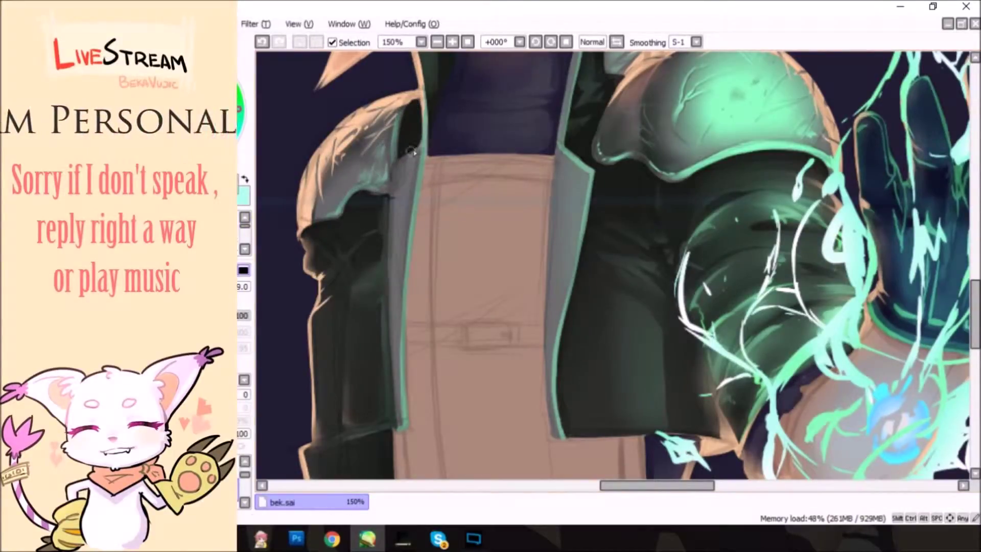
left_click_drag(626, 485, 644, 486)
scroll(685, 464, "down", 2)
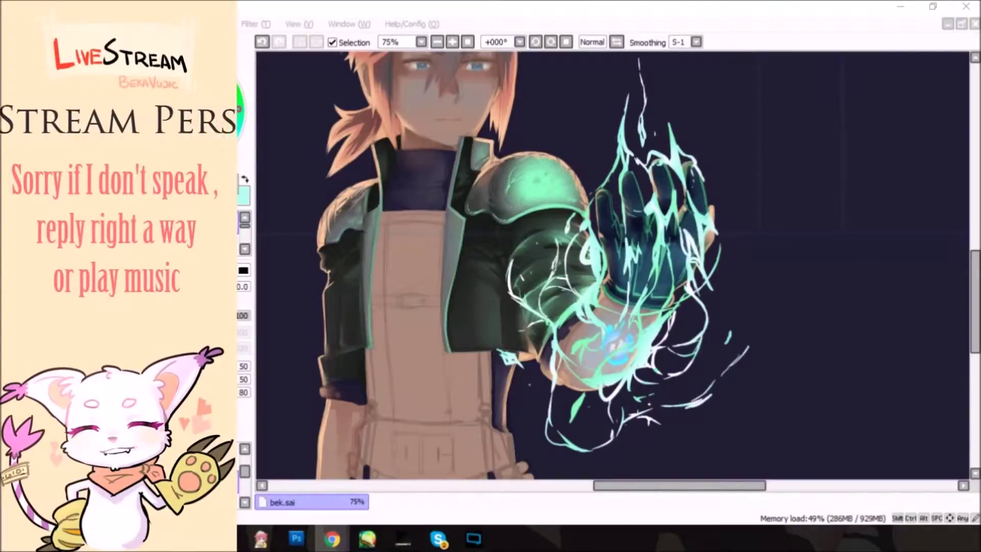
Mirror the canvas to check the drawing, then flip it back to normal
key("alt+Tab")
scroll(638, 256, "up", 2)
scroll(716, 480, "down", 3)
left_click(617, 42)
left_click(620, 45)
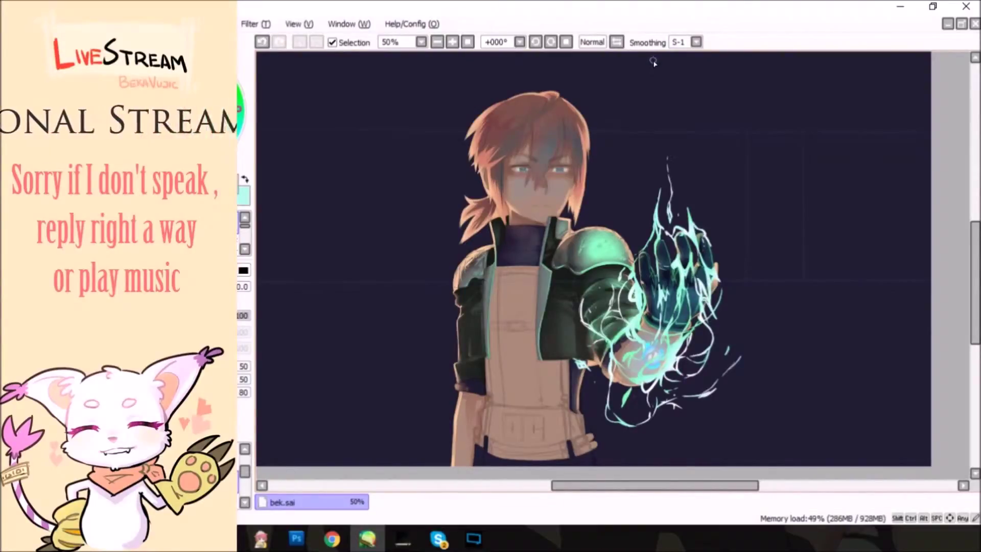
scroll(542, 106, "up", 3)
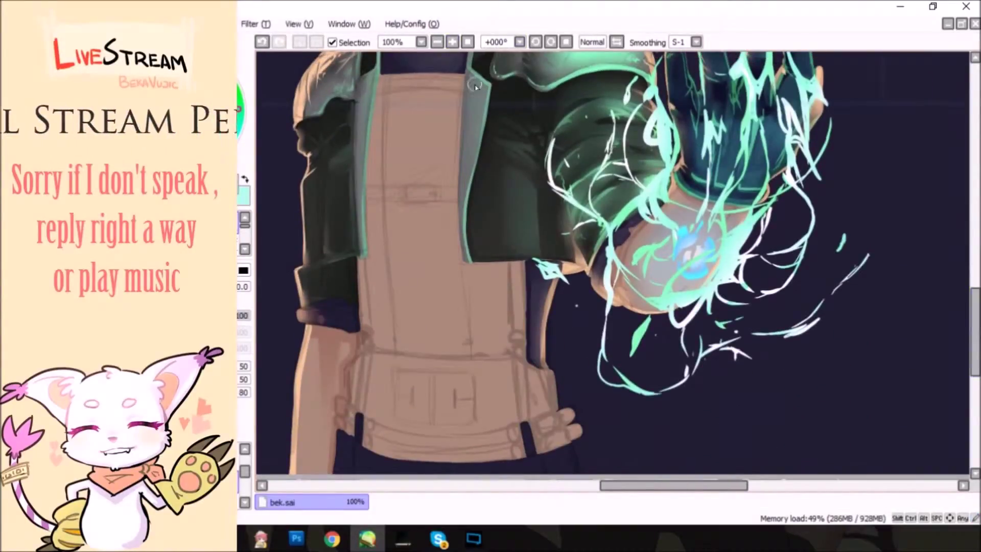
Cover the tan shirt with light grey down to the belt, resetting the view rotation
mouse_move(381, 97)
left_mouse_down()
mouse_move(458, 92)
mouse_move(376, 164)
left_mouse_up()
left_click_drag(418, 104, 409, 241)
left_click_drag(373, 174, 398, 337)
mouse_move(409, 236)
left_mouse_down()
mouse_move(506, 353)
mouse_move(426, 321)
left_mouse_up()
left_click(438, 43)
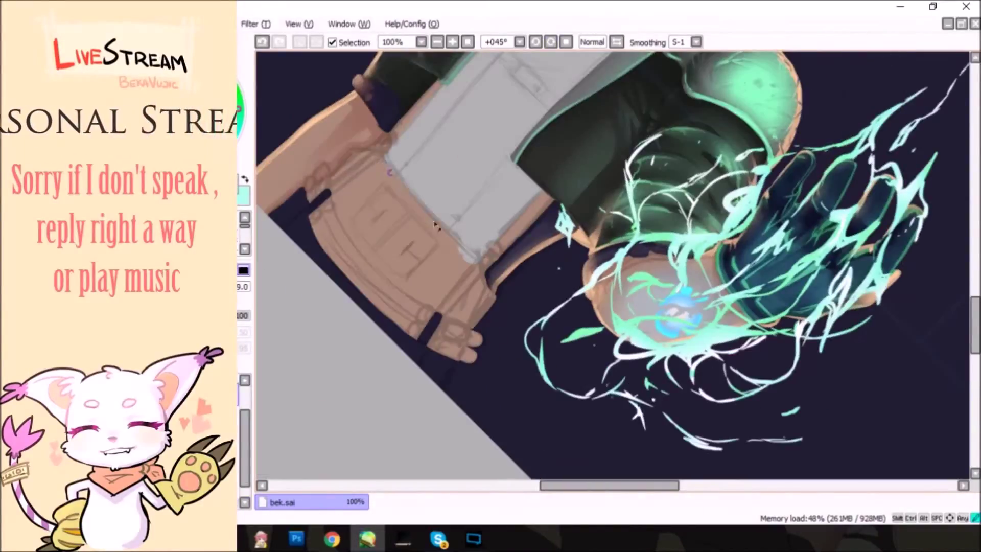
left_click(438, 42)
key("Home")
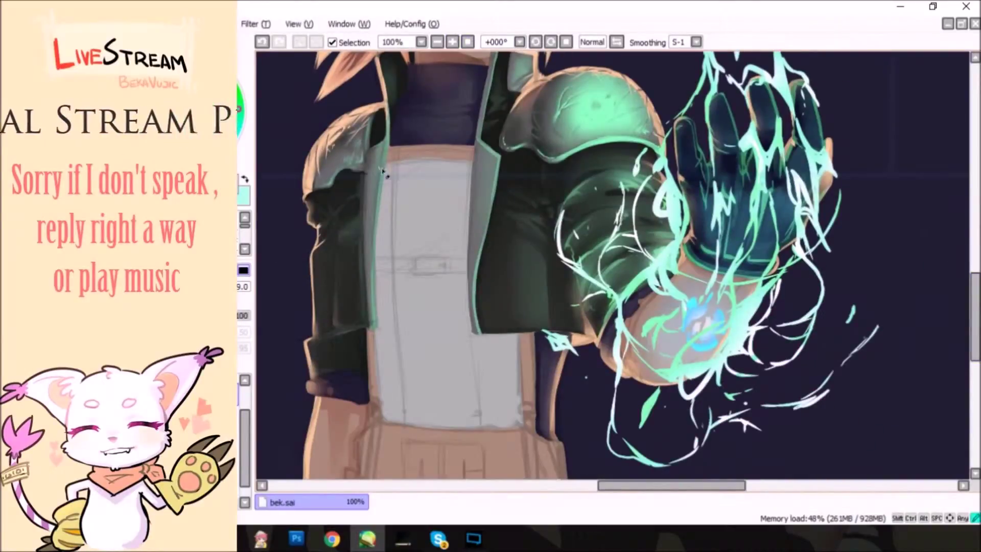
Darken the shirt grey with Hue/Saturation, refill it evenly, and softly shade its left side
key("ctrl+u")
left_click(573, 498)
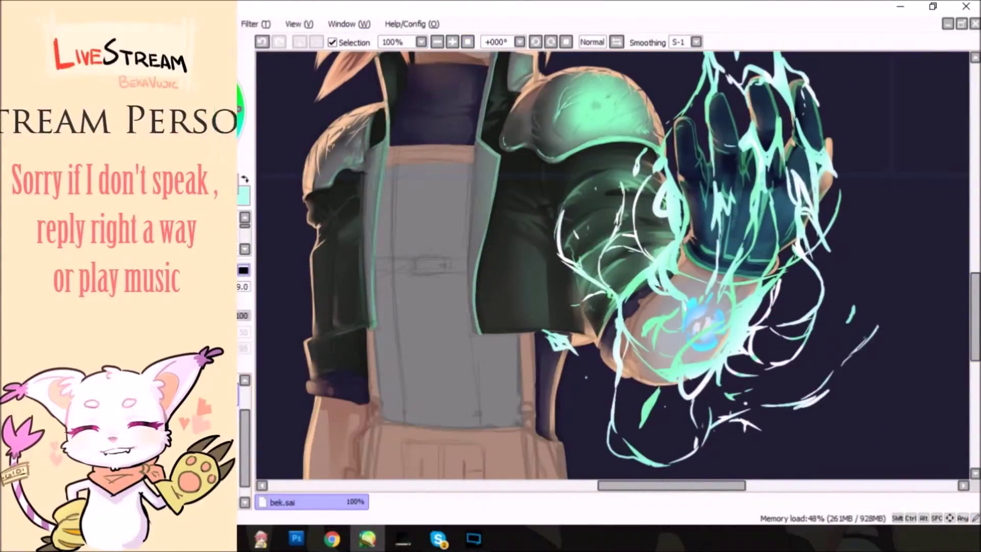
mouse_move(430, 168)
left_mouse_down()
mouse_move(429, 363)
mouse_move(450, 322)
mouse_move(430, 390)
left_mouse_up()
left_click_drag(408, 190, 395, 244)
left_click_drag(388, 194, 385, 352)
left_click_drag(404, 251, 375, 307)
Paint a darker grey right edge, then brighten it and the lower shirt with soft cyan
left_click(220, 235)
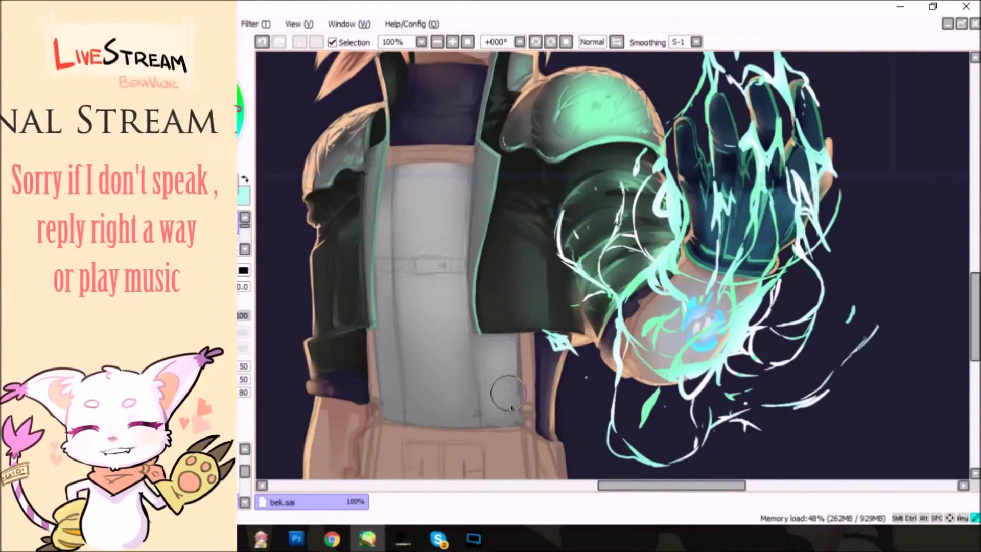
left_click_drag(469, 170, 467, 327)
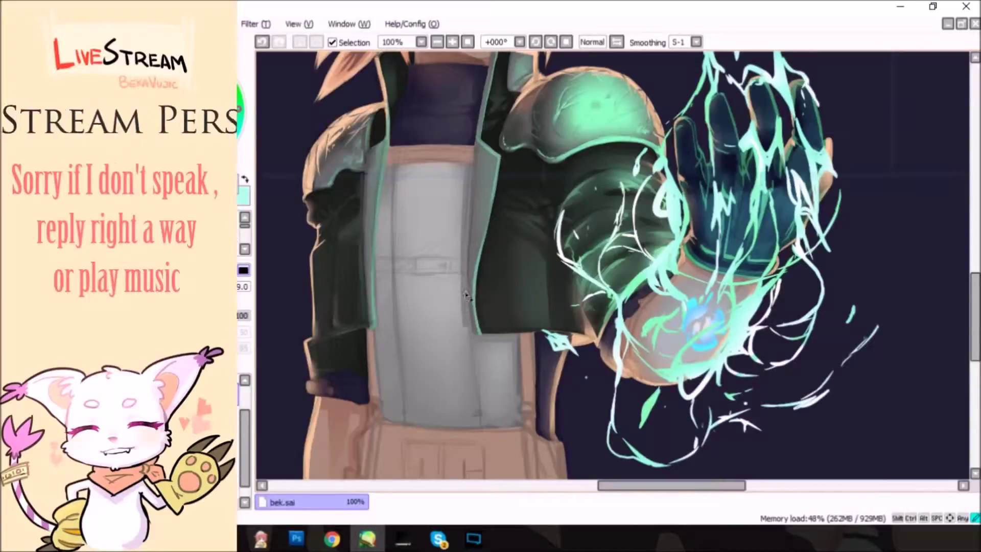
left_click(219, 235)
mouse_move(452, 169)
left_mouse_down()
mouse_move(453, 344)
mouse_move(444, 204)
mouse_move(478, 338)
mouse_move(460, 409)
left_mouse_up()
left_click_drag(491, 378, 498, 417)
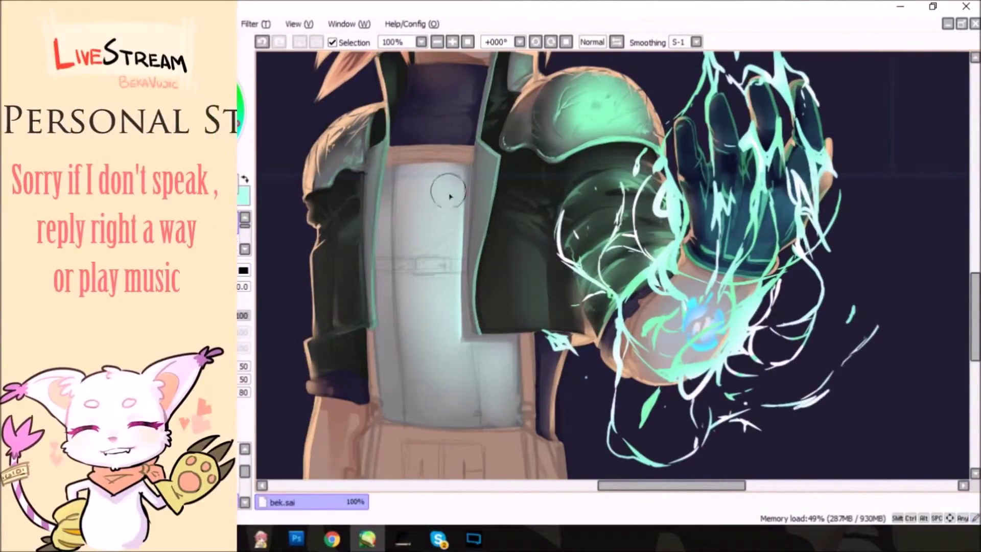
Draw dark horizontal and vertical seams and darken the shirt's left edge and top
key("n")
left_click_drag(369, 276, 475, 279)
left_click_drag(467, 339, 481, 399)
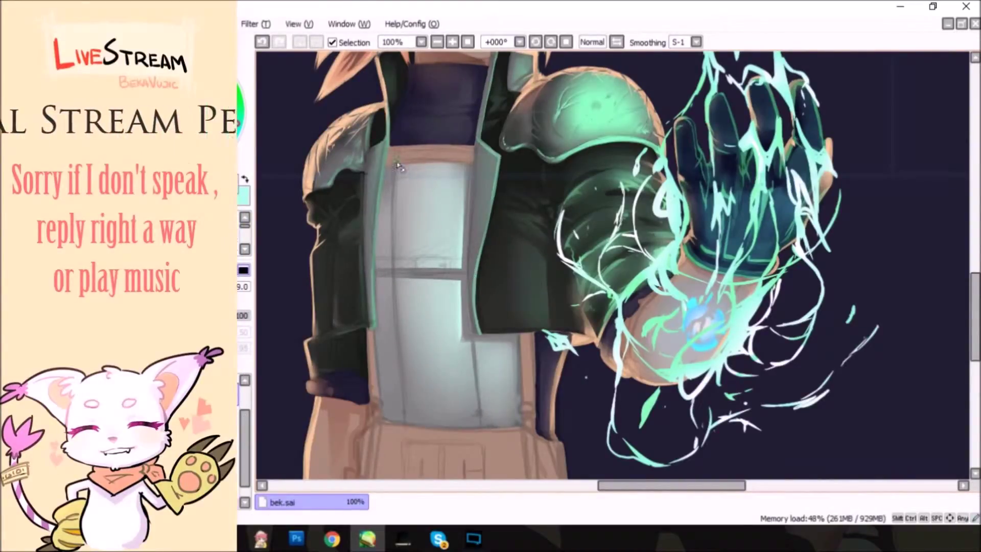
left_click_drag(380, 195, 379, 253)
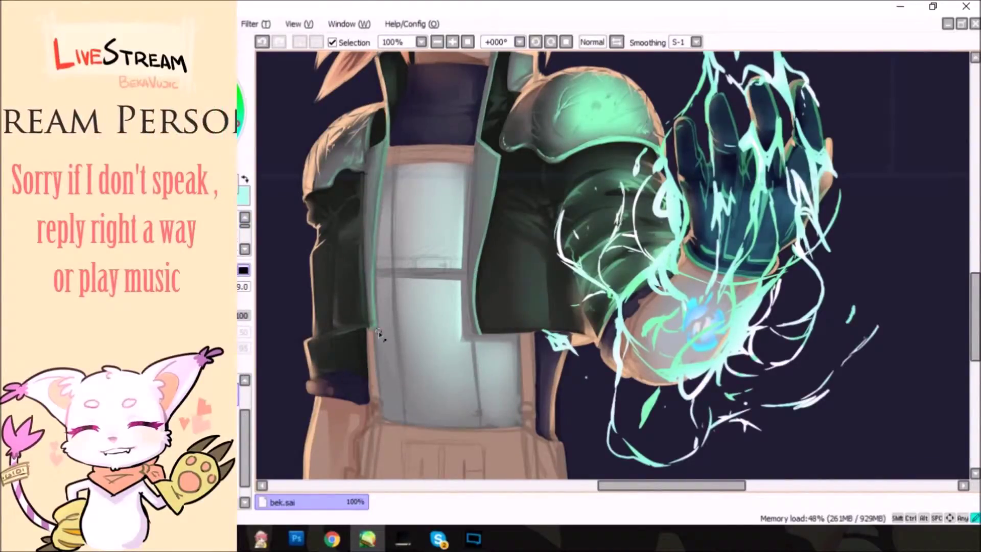
left_click_drag(398, 169, 464, 165)
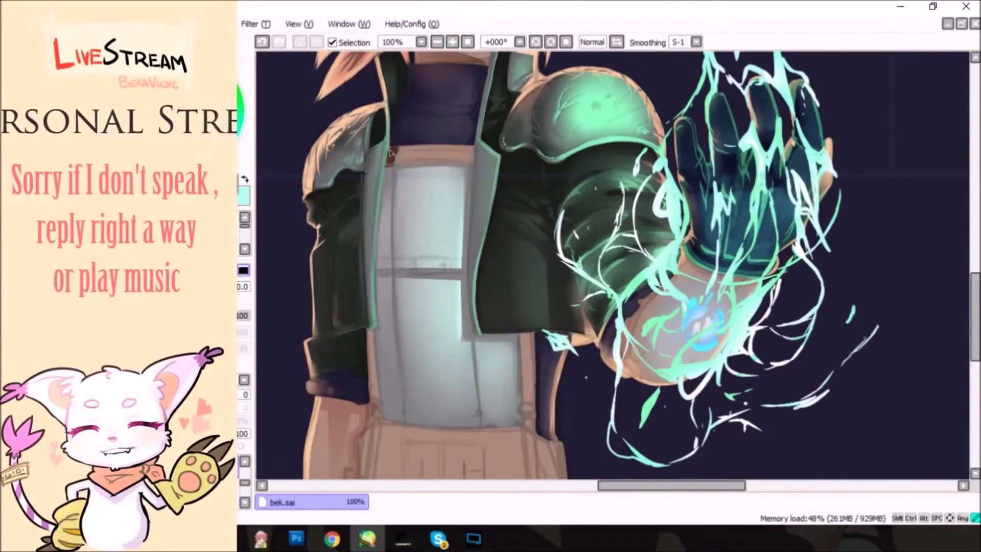
Paint a brown band across the shirt top and brown straps down the sides
left_click_drag(389, 153, 473, 152)
left_click_drag(526, 334, 529, 406)
left_click_drag(376, 329, 373, 440)
scroll(373, 358, "down", 3)
mouse_move(371, 239)
left_mouse_down()
mouse_move(352, 322)
mouse_move(372, 250)
mouse_move(511, 253)
mouse_move(573, 333)
mouse_move(460, 342)
mouse_move(511, 260)
left_mouse_up()
Lower the belt's luminescence with Hue/Saturation to darken it
scroll(531, 263, "up", 3)
key("ctrl+u")
left_click_drag(559, 387, 754, 164)
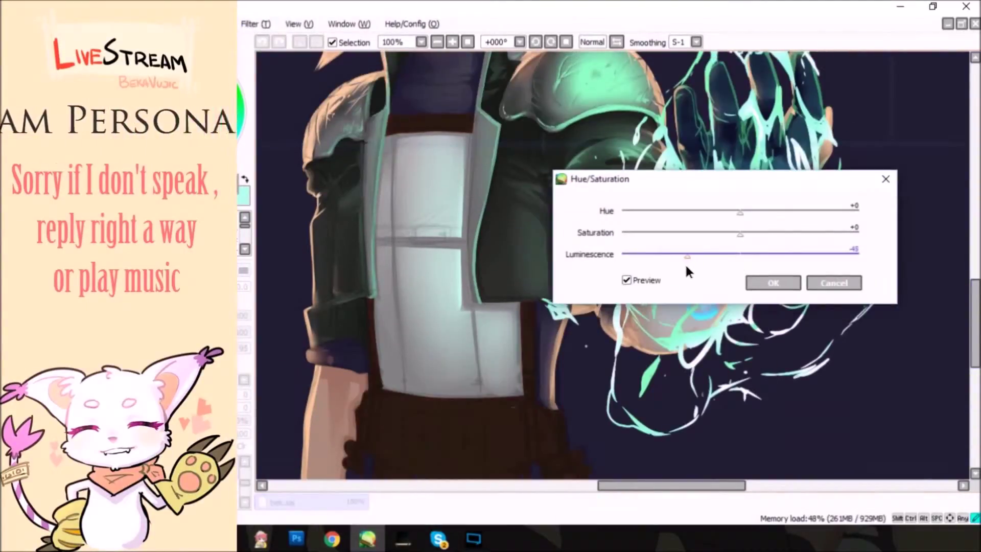
key("Return")
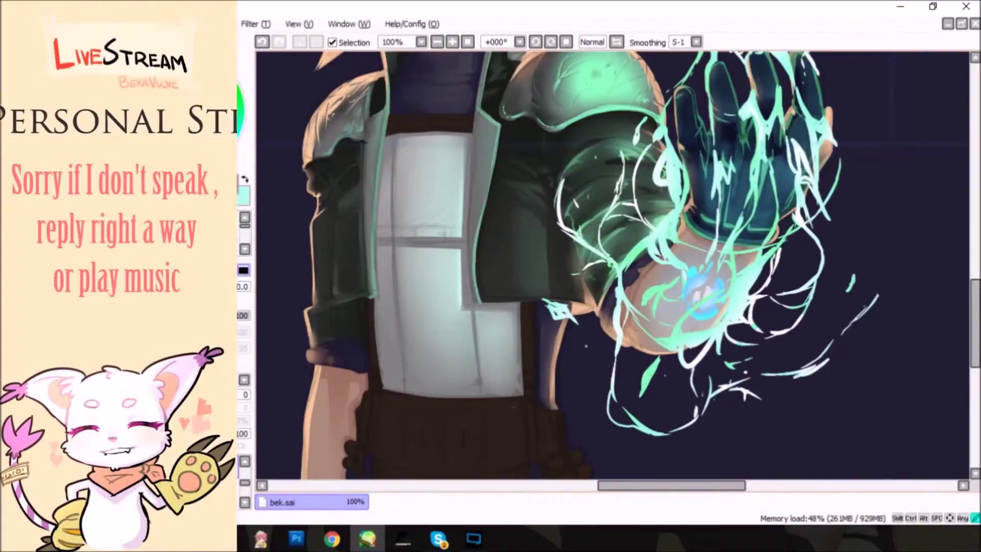
Paint light strokes and finger shapes over the dark belt, then blend them smoother
scroll(513, 403, "down", 5)
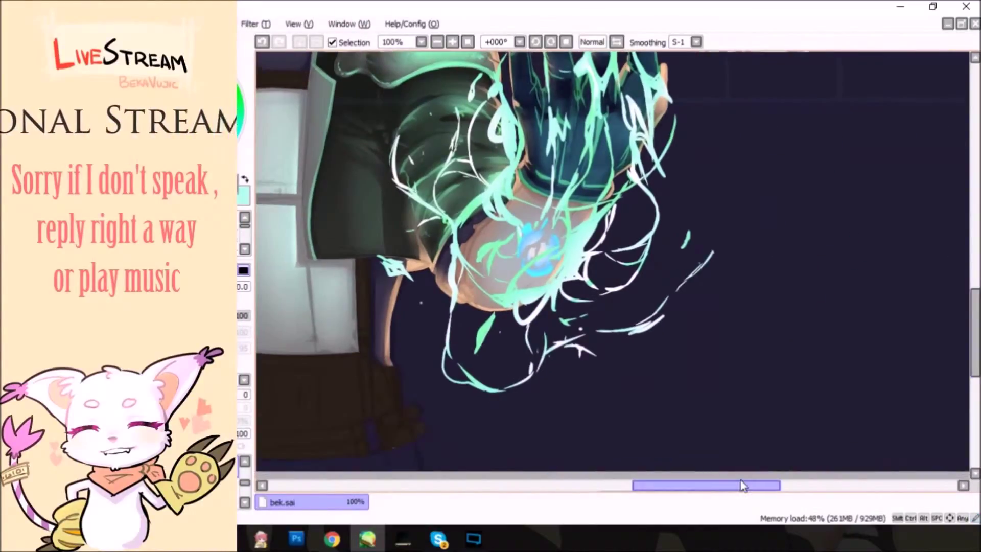
key("e")
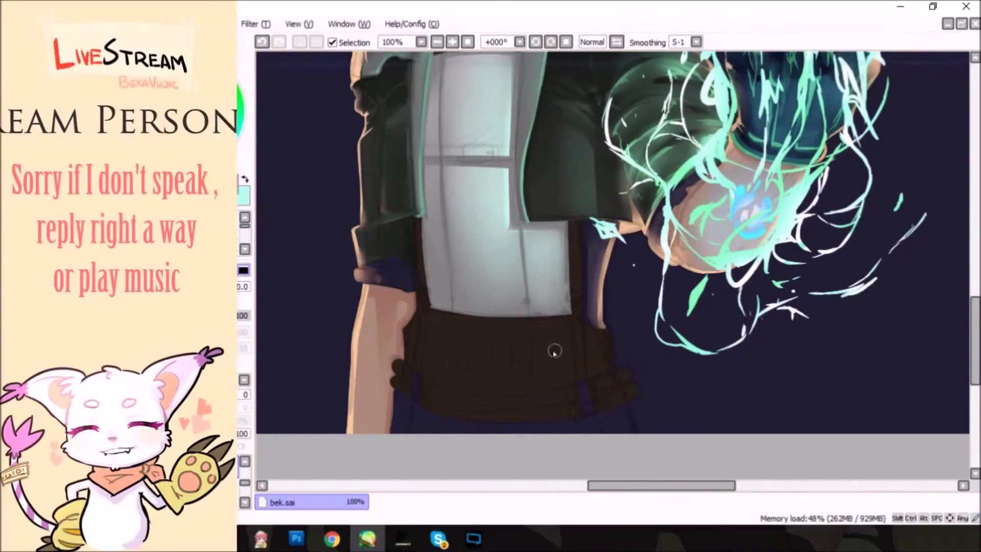
left_click_drag(562, 332, 450, 358)
left_click_drag(575, 245, 575, 307)
mouse_move(593, 332)
left_mouse_down()
mouse_move(603, 386)
mouse_move(629, 389)
left_mouse_up()
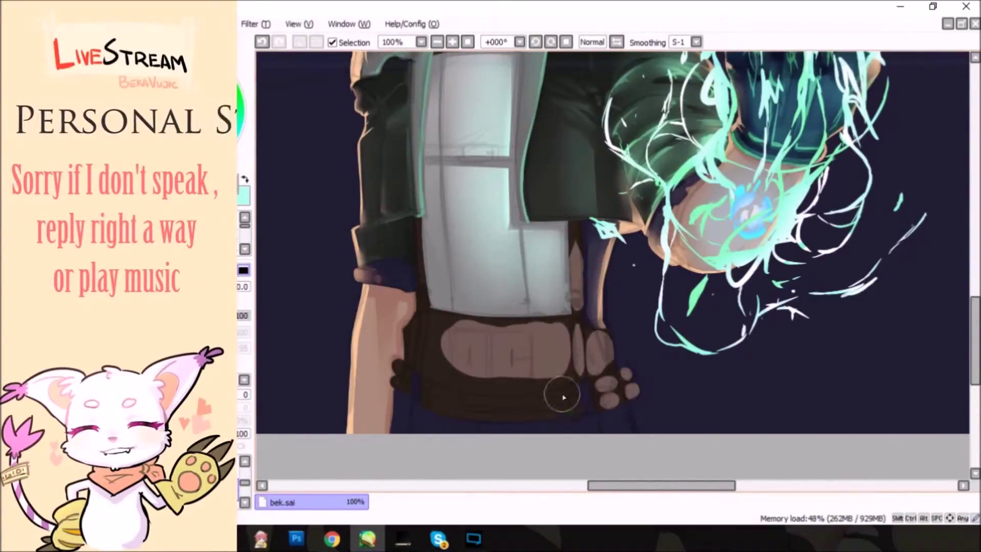
left_click_drag(562, 397, 501, 404)
mouse_move(573, 327)
left_mouse_down()
mouse_move(455, 368)
mouse_move(580, 343)
mouse_move(639, 377)
mouse_move(519, 416)
left_mouse_up()
left_click_drag(578, 240, 574, 317)
Tint the new belt strokes brown with Filter > Hue/Saturation
left_click(253, 24)
left_click(270, 46)
left_click_drag(777, 240, 708, 257)
left_click(771, 280)
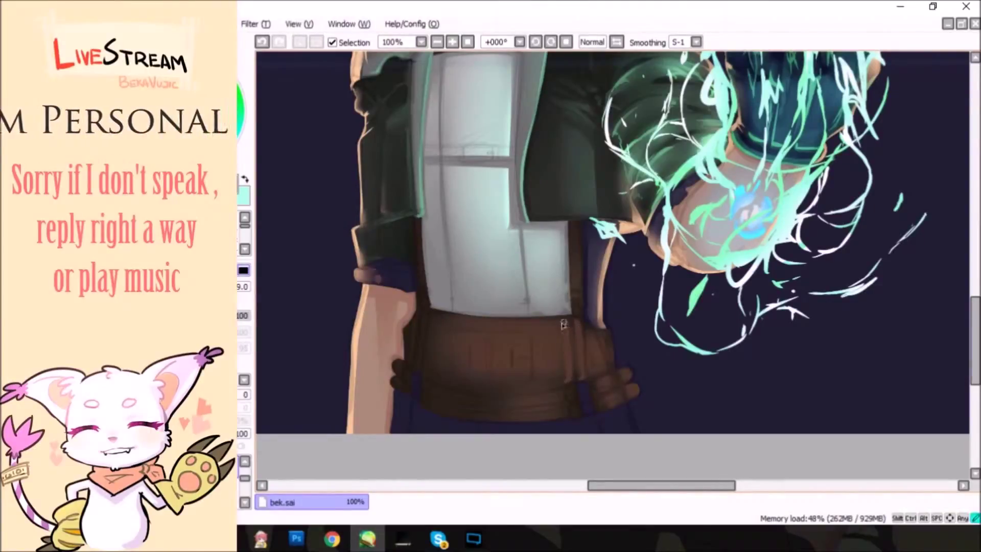
Tilt the canvas, reset it upright, and lengthen the thin light line on the belt
key("b")
left_click_drag(554, 47, 438, 213)
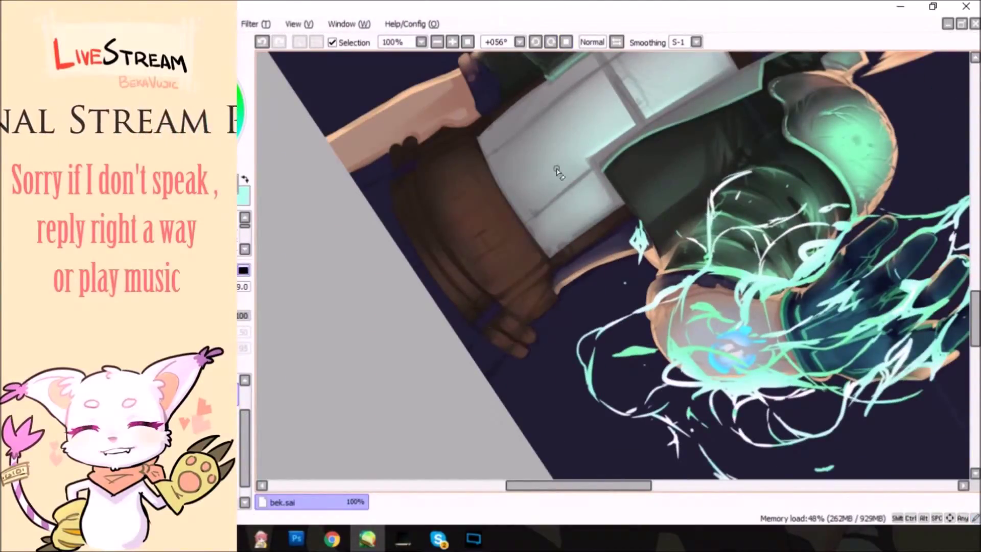
key("b")
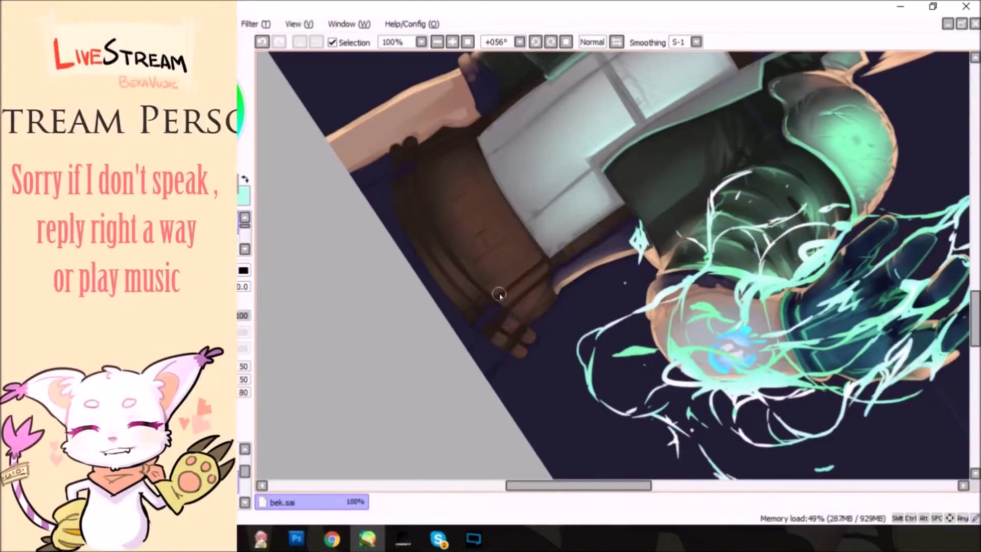
key("e")
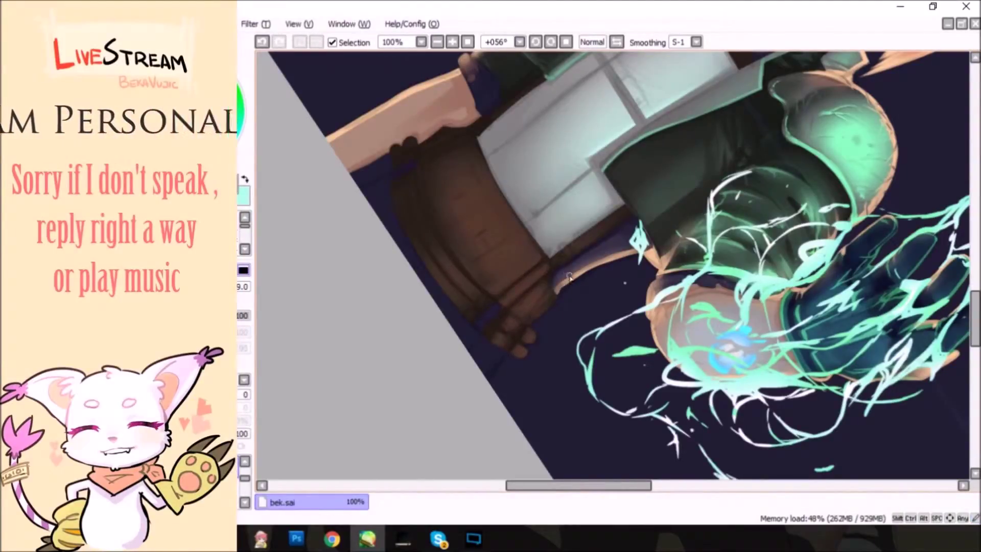
key("b")
key("e")
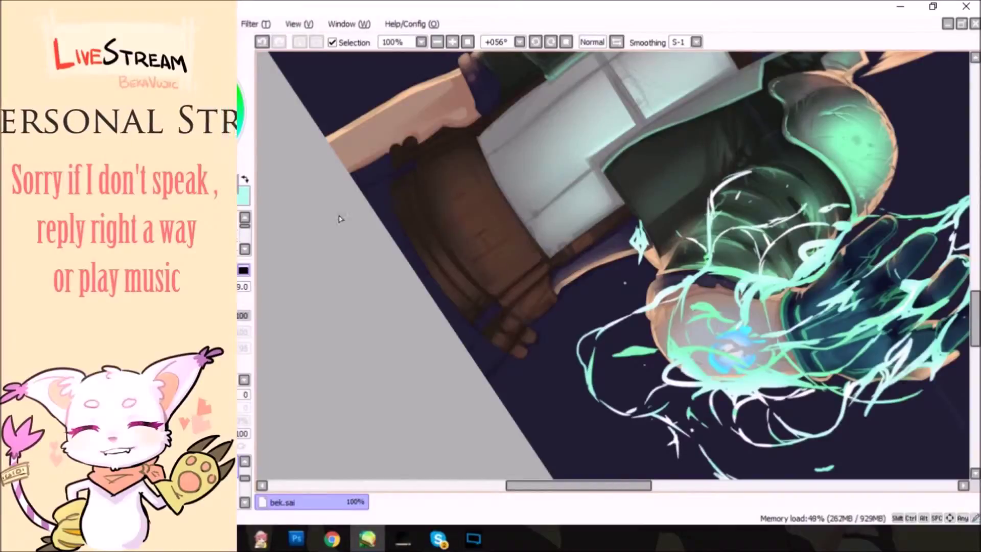
key("b")
key("Home")
key("e")
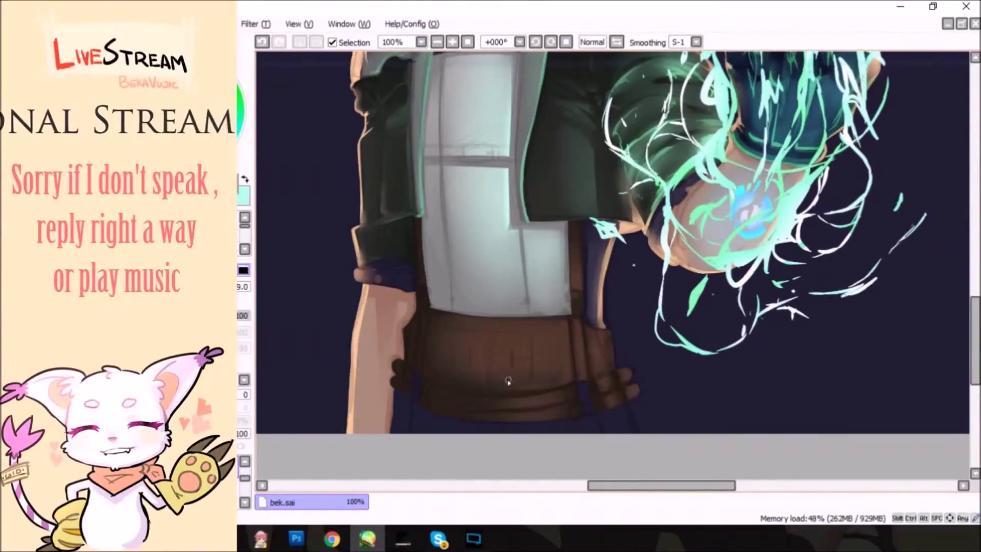
left_click_drag(483, 364, 483, 379)
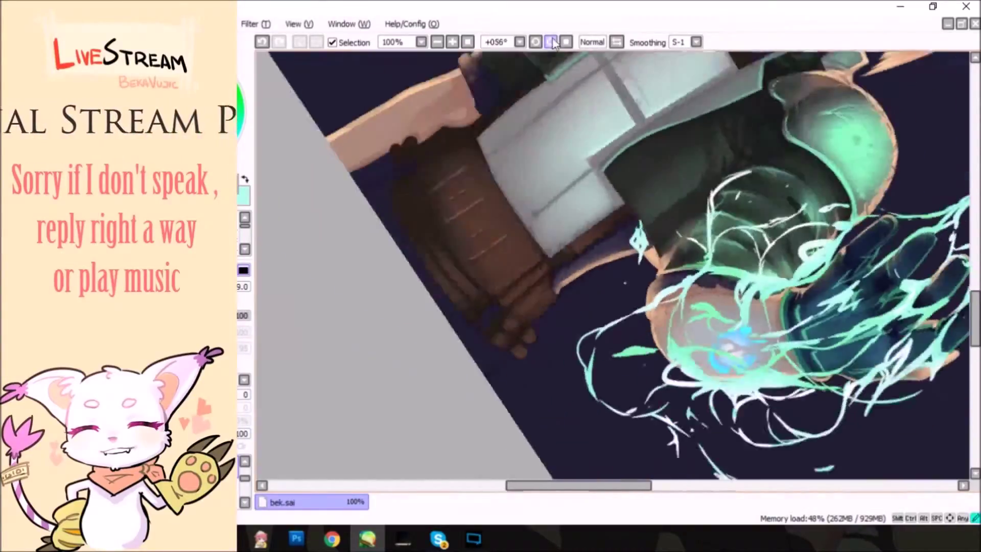
Draw an embossed letter stroke on the belt and reset the canvas rotation
left_click_drag(526, 269, 527, 140)
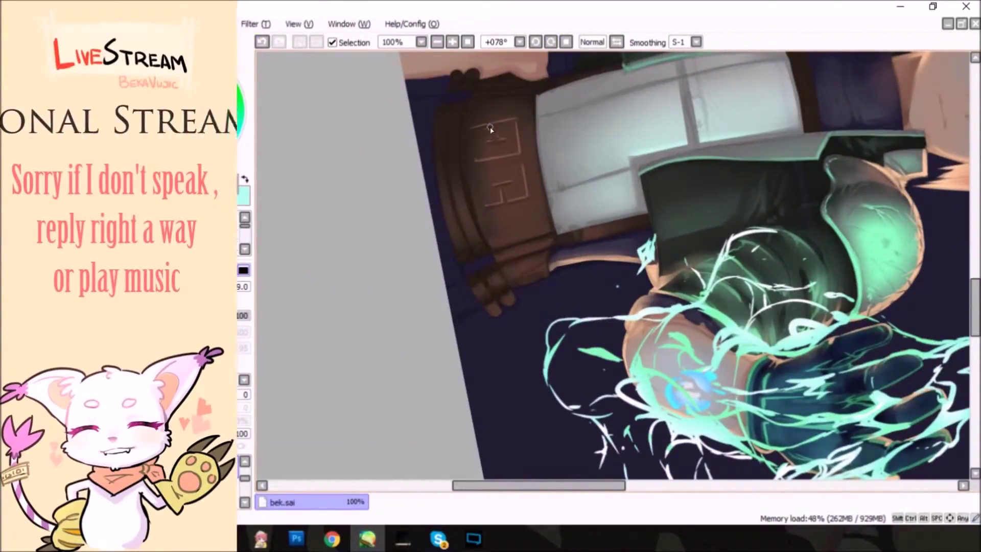
key("Delete")
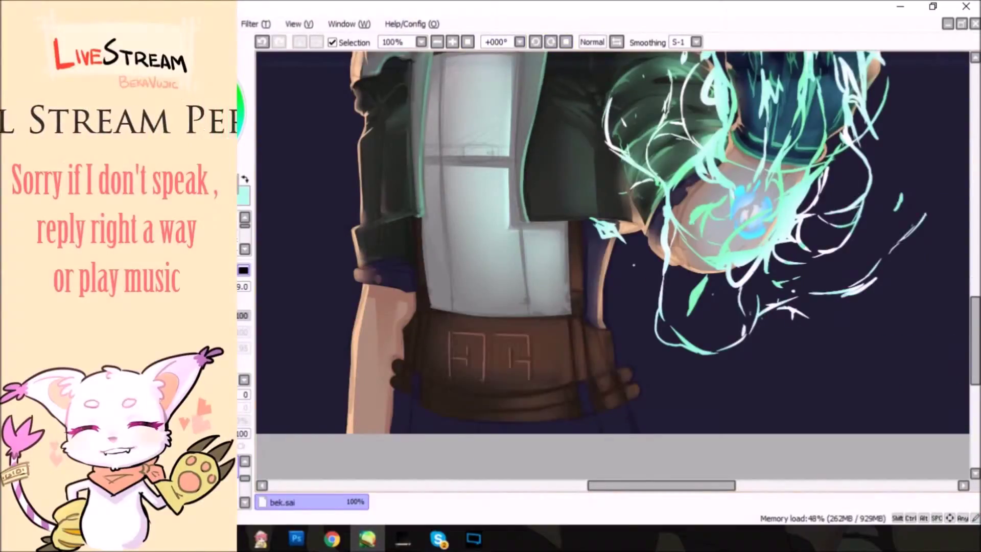
key("e")
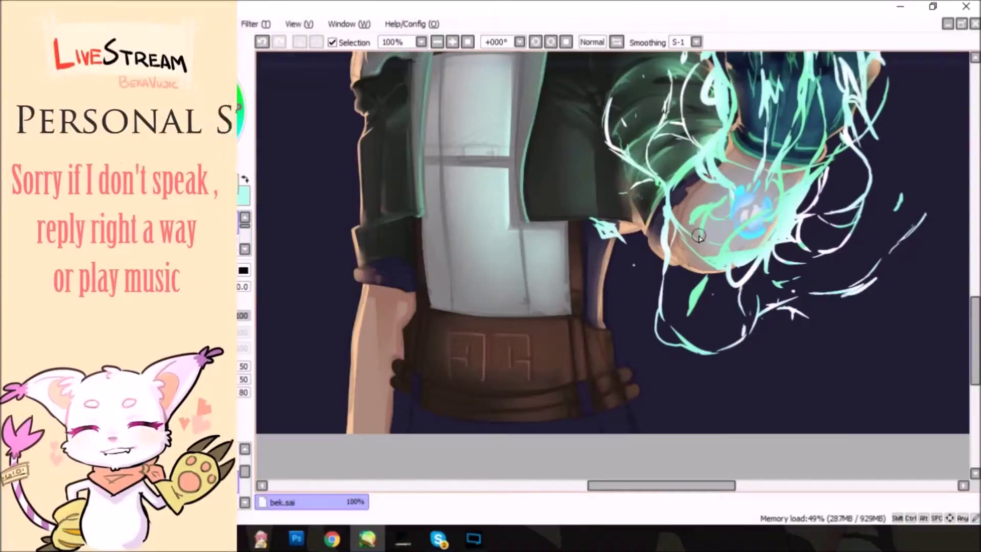
Glance at Chrome, return to SAI, and begin green glow strokes on the belt's right side
left_click(332, 539)
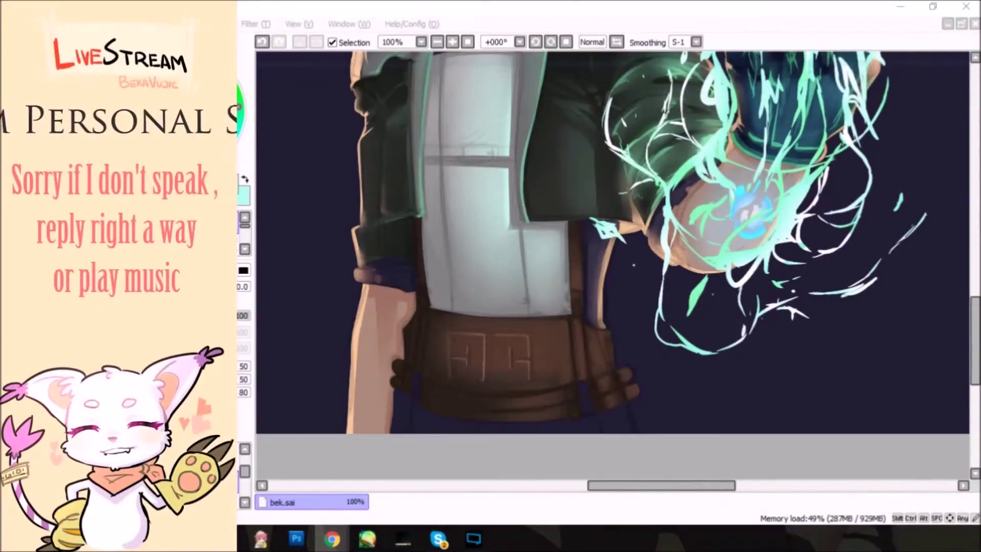
key("alt+Tab")
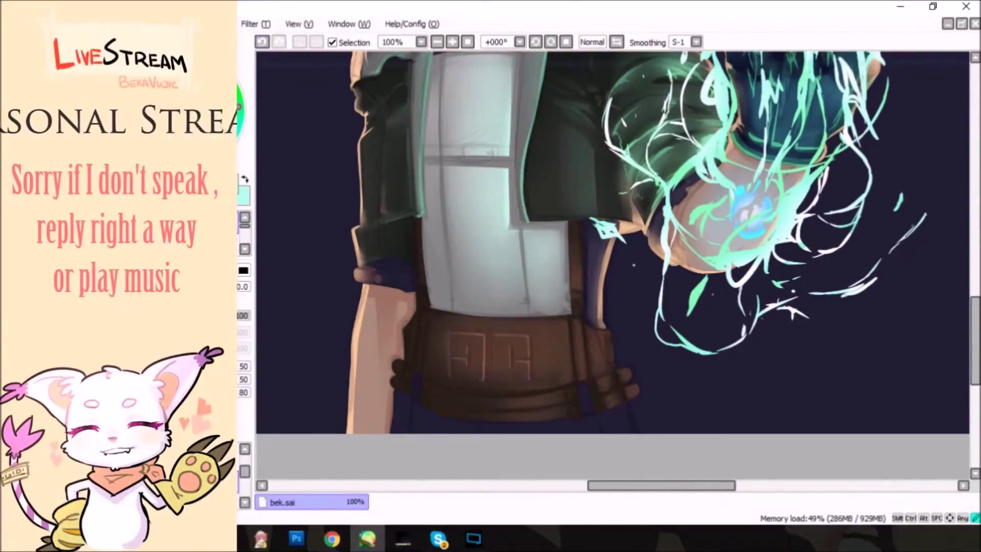
key("e")
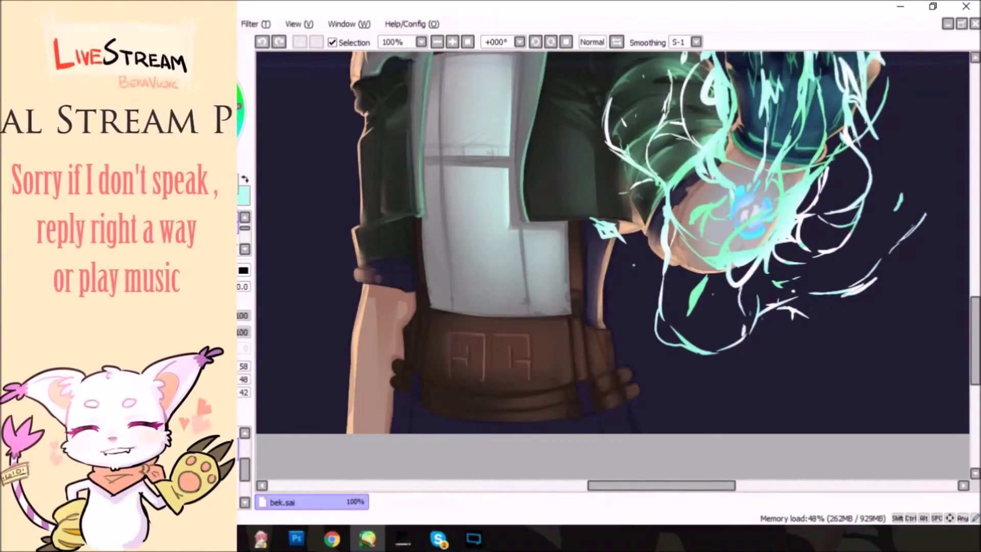
left_click_drag(559, 323, 554, 381)
Paint and blend green glow on the belt's right side and strap, then tone it with Hue/Saturation
left_click_drag(537, 337, 539, 378)
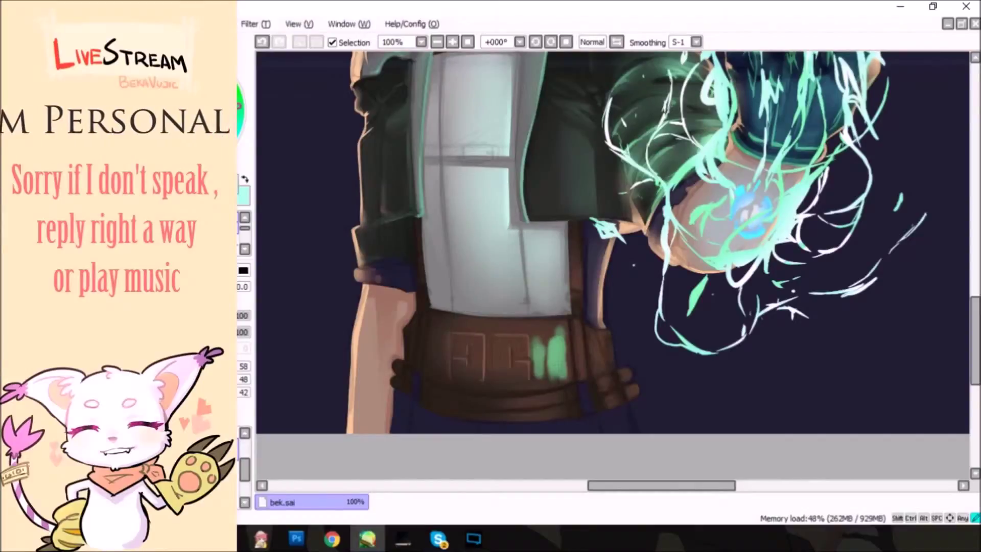
mouse_move(563, 327)
left_mouse_down()
mouse_move(536, 378)
mouse_move(595, 368)
mouse_move(562, 396)
left_mouse_up()
mouse_move(575, 240)
left_mouse_down()
mouse_move(575, 288)
mouse_move(583, 284)
left_mouse_up()
mouse_move(577, 322)
left_mouse_down()
mouse_move(598, 376)
mouse_move(624, 361)
left_mouse_up()
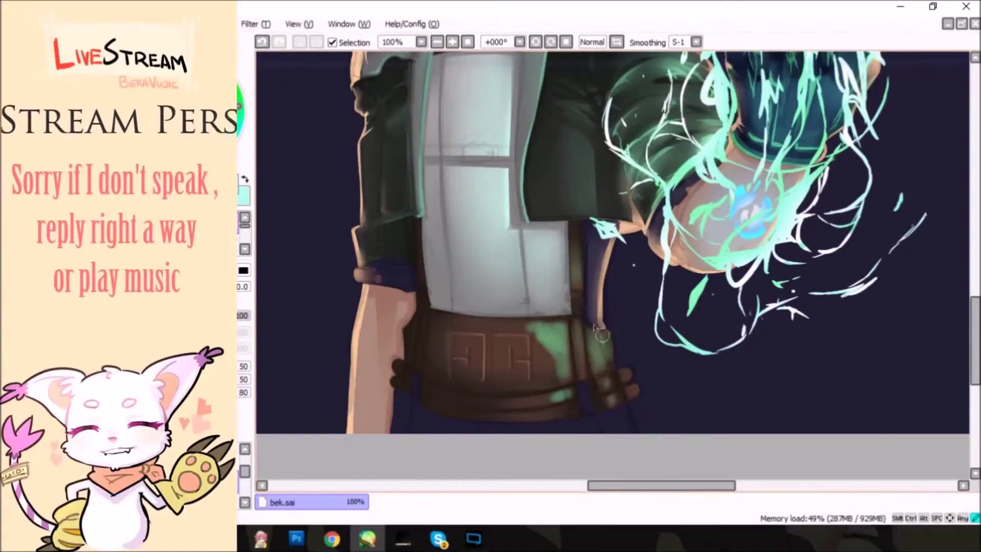
left_click_drag(554, 330, 537, 375)
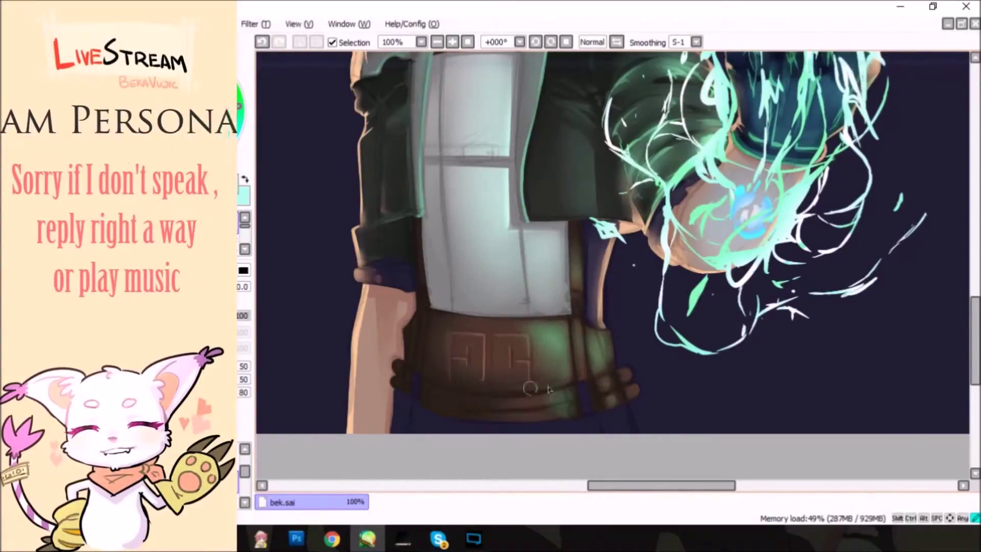
key("ctrl+u")
left_click(773, 282)
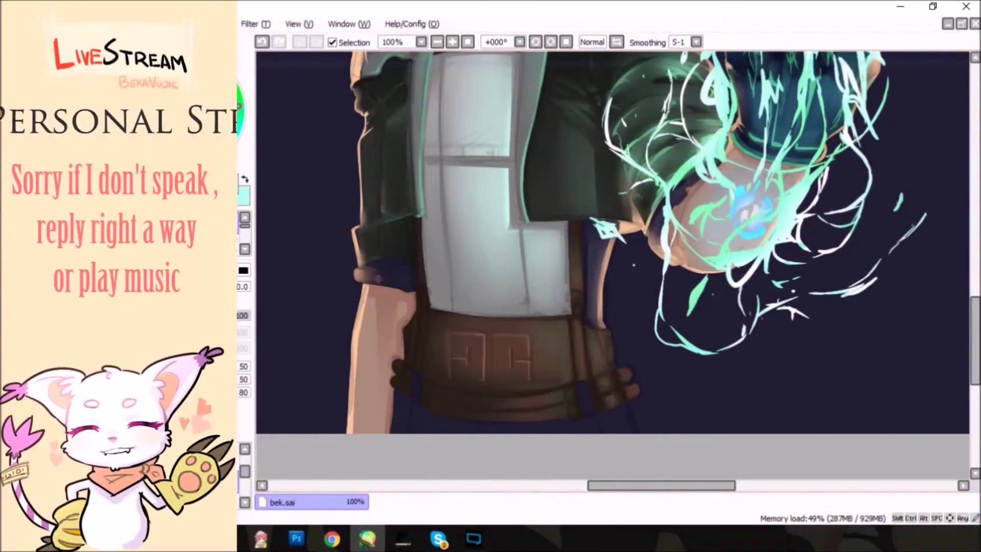
key("alt+Tab")
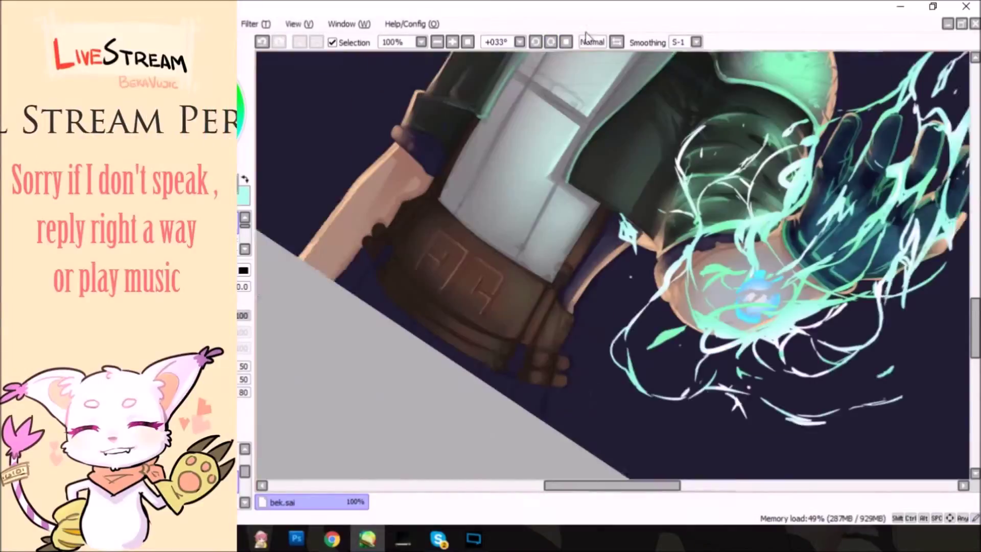
Draw a dark strap across the white chest panel with a small pale highlight
left_click_drag(563, 266, 458, 239)
left_click_drag(424, 211, 493, 262)
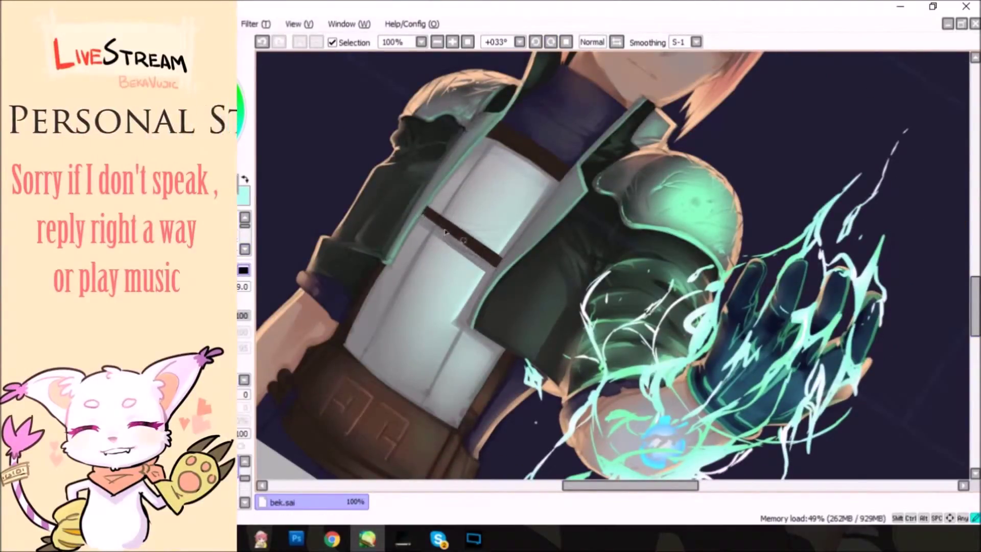
left_click(566, 42)
left_click_drag(973, 286, 973, 360)
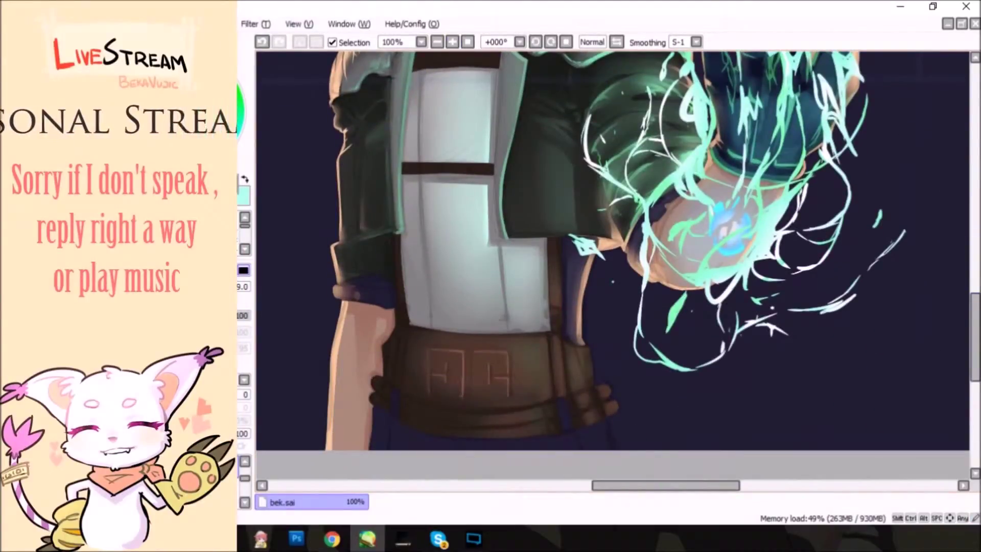
scroll(463, 148, "up", 1)
left_click_drag(481, 161, 485, 183)
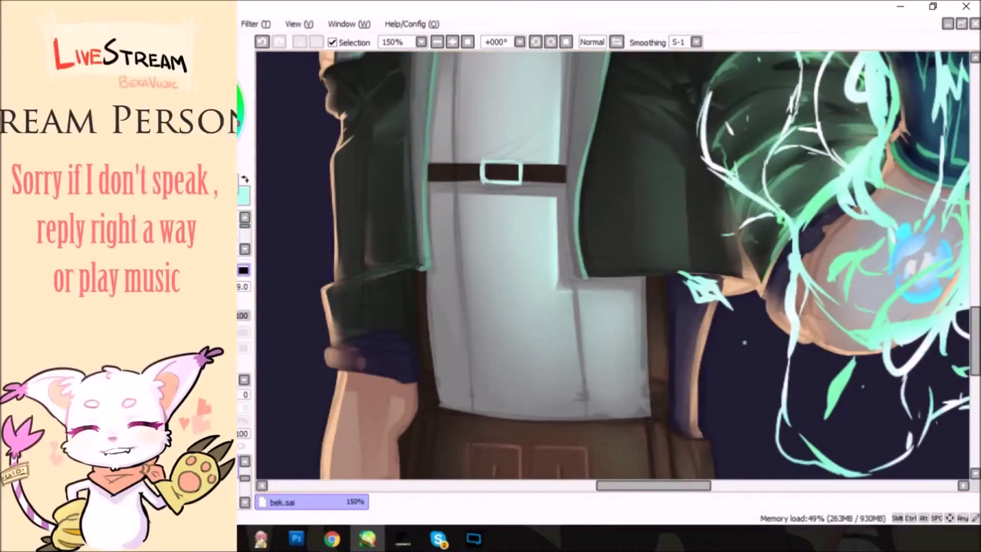
Draw mint clips on both suspenders and mint buckles on the belt straps
key("e")
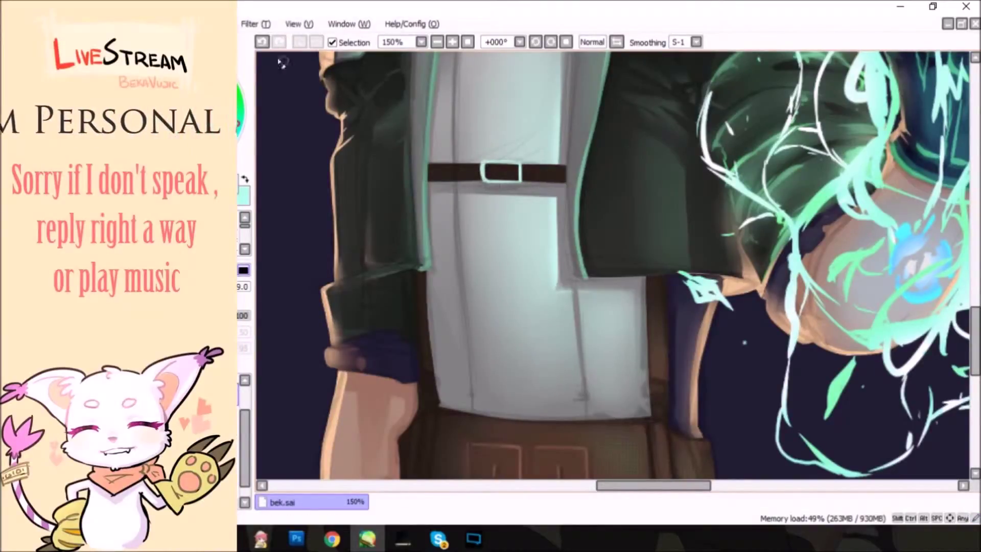
key("n")
scroll(963, 316, "down", 2)
mouse_move(657, 327)
left_mouse_down()
mouse_move(654, 358)
mouse_move(667, 355)
left_mouse_up()
left_click_drag(423, 313, 432, 315)
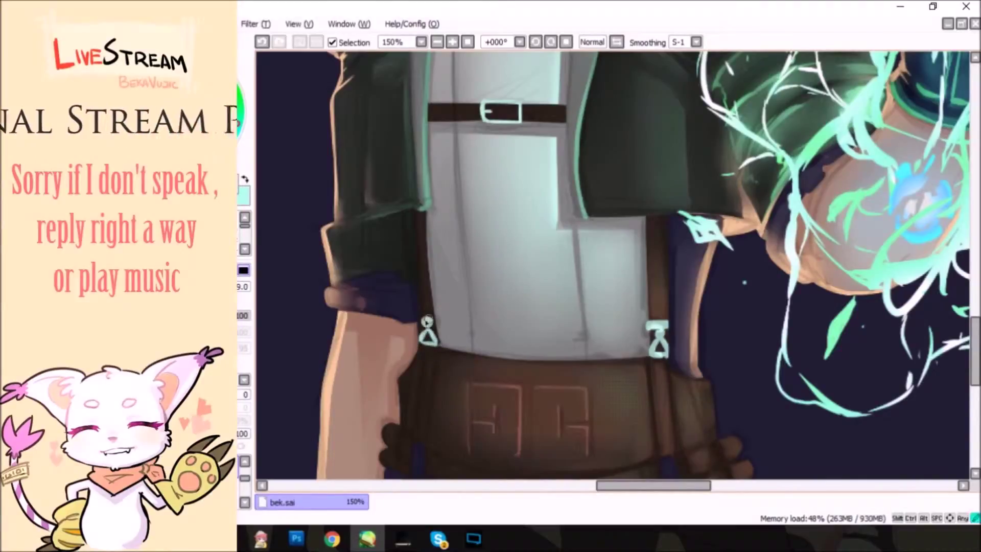
scroll(742, 329, "down", 5)
left_click_drag(644, 321, 659, 368)
left_click_drag(683, 313, 693, 338)
mouse_move(431, 328)
left_mouse_down()
mouse_move(433, 310)
mouse_move(400, 316)
left_mouse_up()
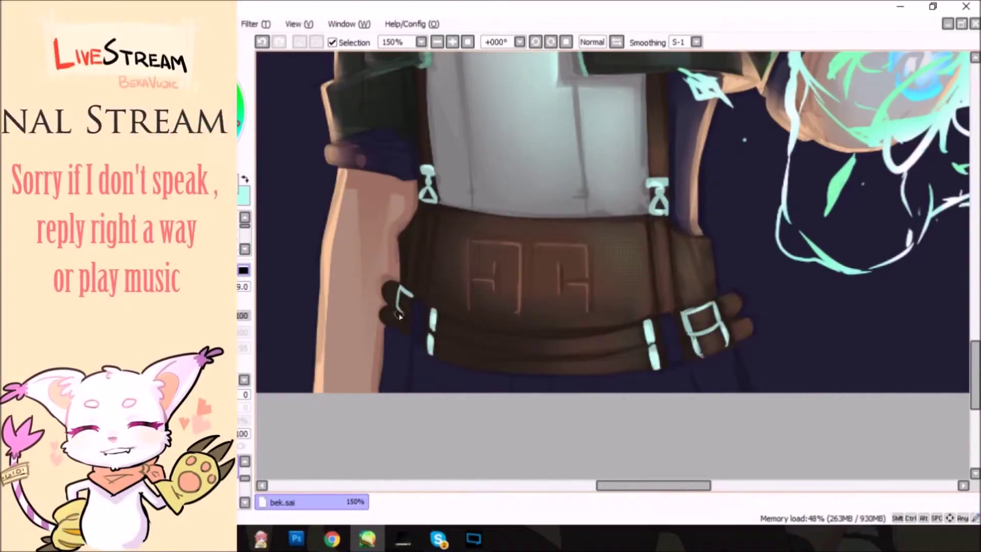
Mute the mint highlights with Hue/Saturation, repaint the clips darker, and brighten the right buckle edge
key("ctrl+u")
left_click(770, 281)
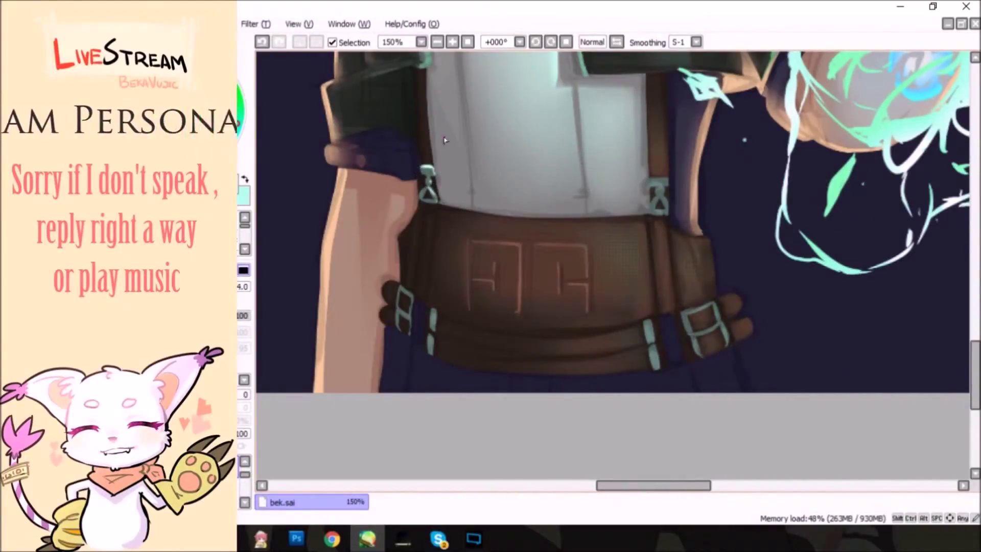
left_click_drag(424, 201, 436, 217)
left_click_drag(655, 209, 665, 225)
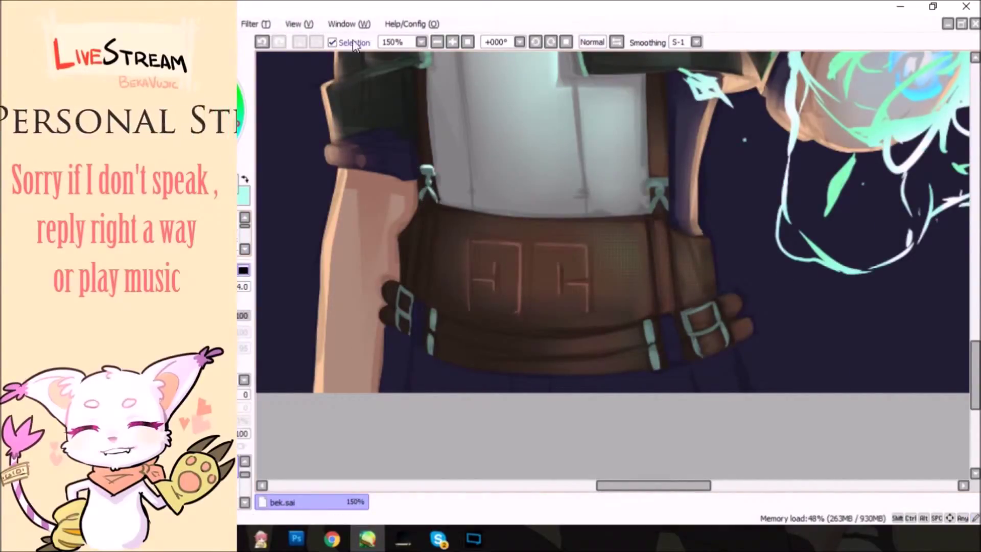
left_click_drag(647, 322, 656, 353)
left_click_drag(685, 314, 716, 305)
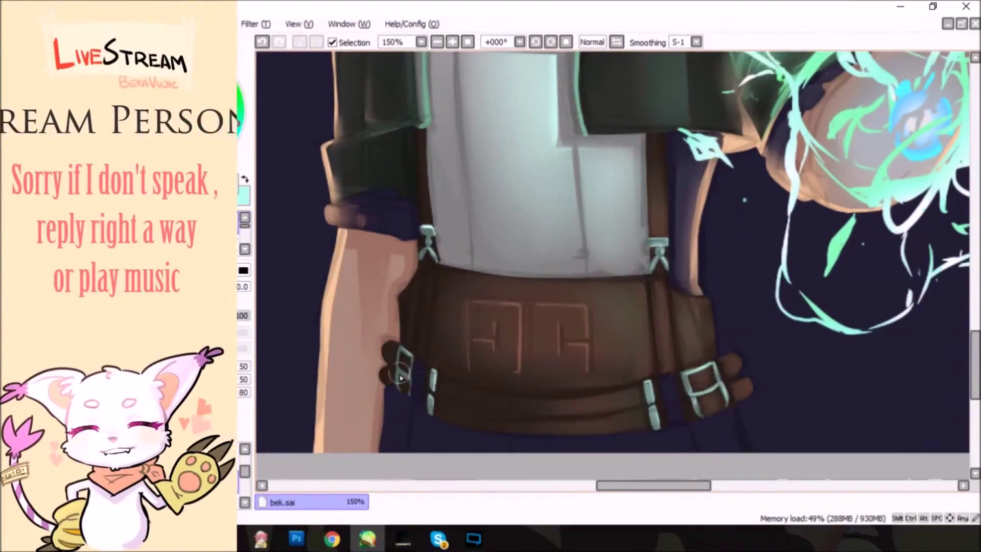
Undo the last faint shirt stroke and zoom out to see the whole character
key("e")
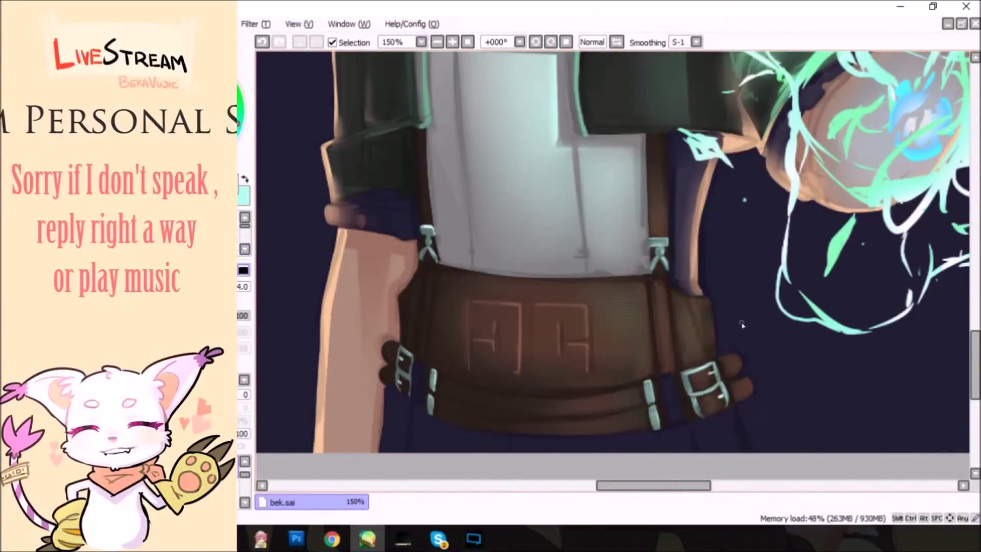
key("b")
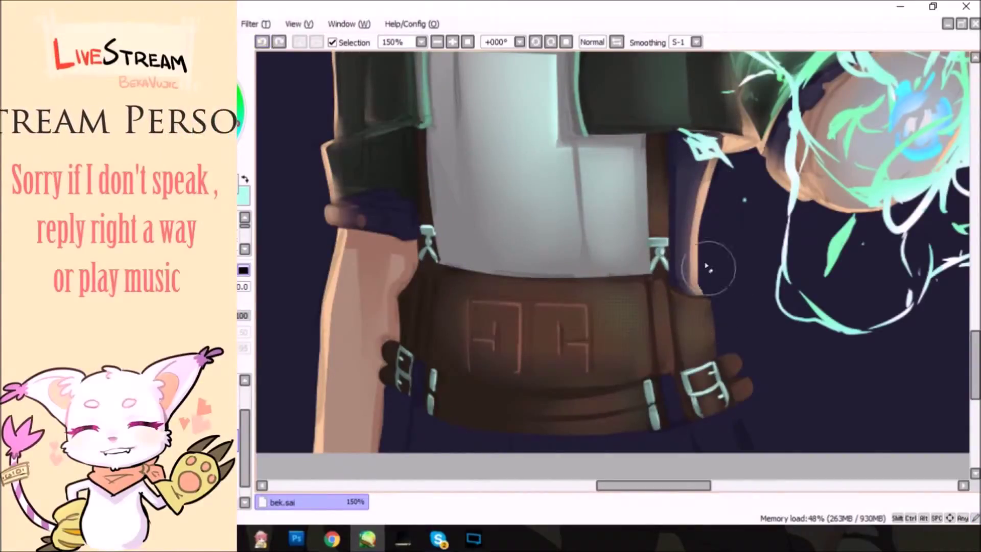
left_click(262, 43)
scroll(741, 389, "up", 5)
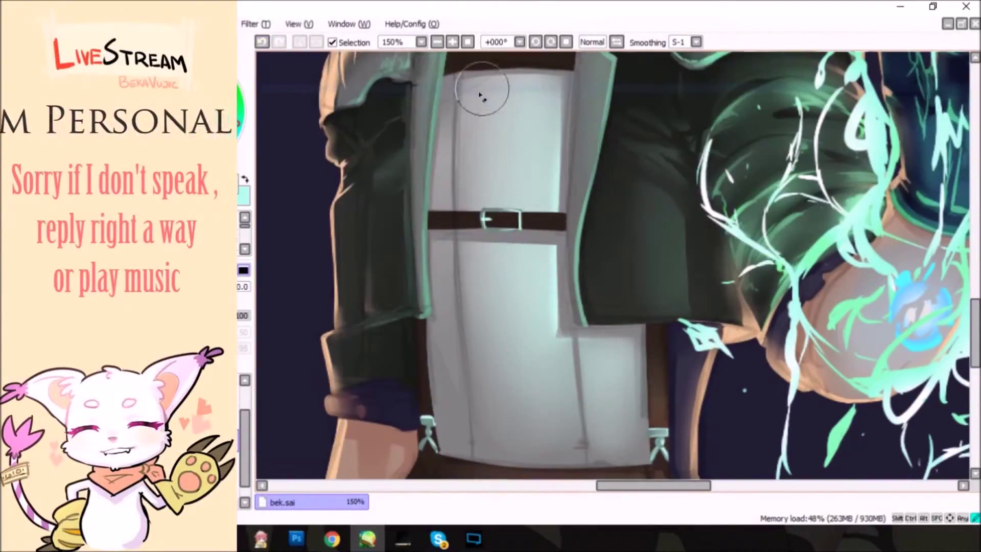
scroll(902, 244, "up", 5)
scroll(903, 244, "down", 5)
left_click(437, 42)
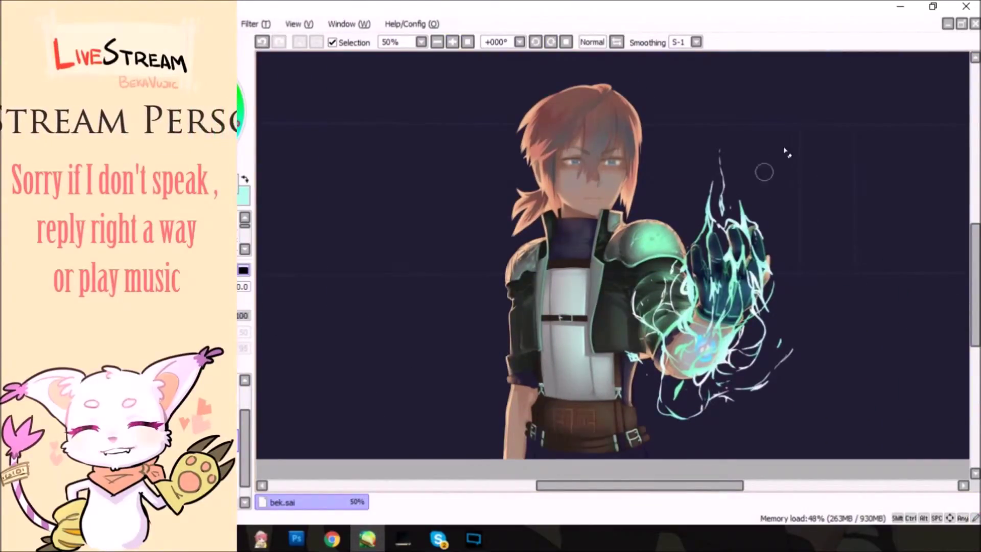
Try dark paint over the belt and pants, then undo it
left_click_drag(506, 440, 647, 439)
left_click_drag(506, 416, 644, 417)
left_click_drag(509, 391, 633, 391)
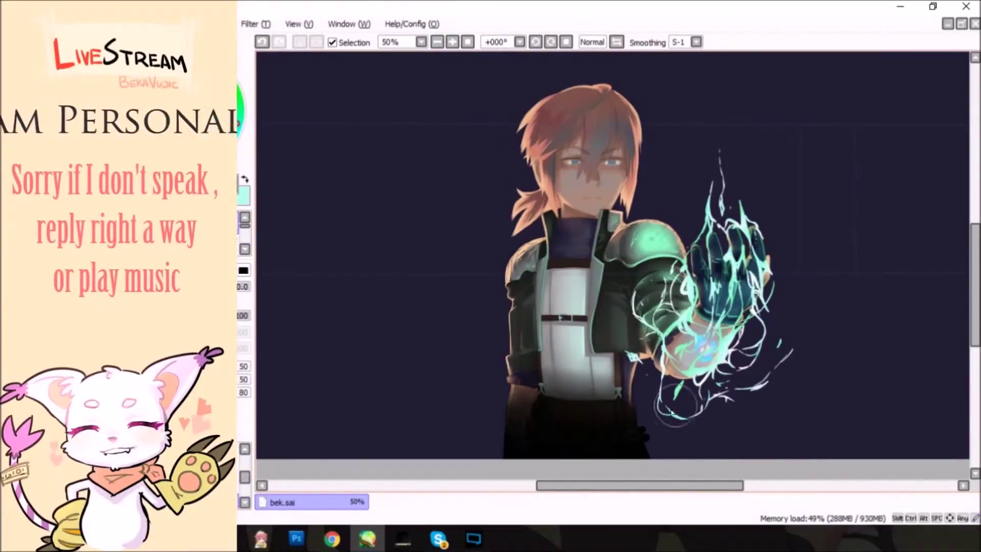
key("ctrl+z")
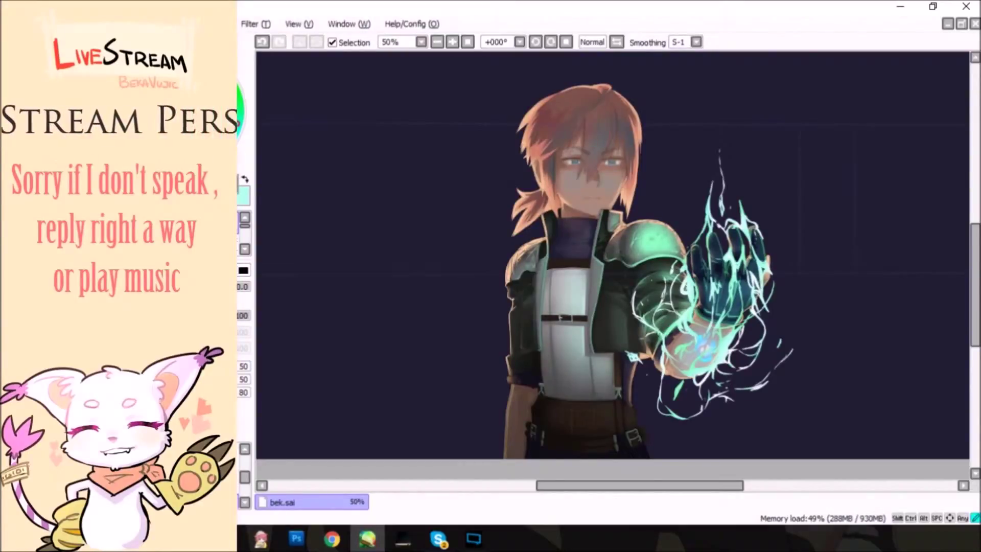
In Photoshop, cycle the logo layer's blend mode and add a new layer above it
scroll(822, 249, "down", 1)
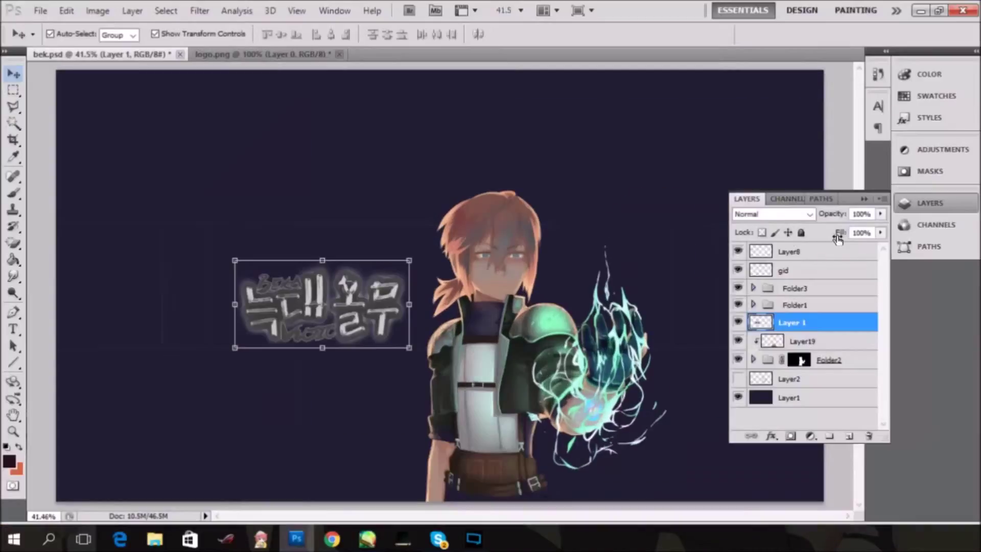
key("Down")
key("Down")
key("Down")
key("ctrl+alt+shift+n")
Clip a mint-to-teal gradient layer to the logo and lower its opacity
key("ctrl+alt+g")
key("i")
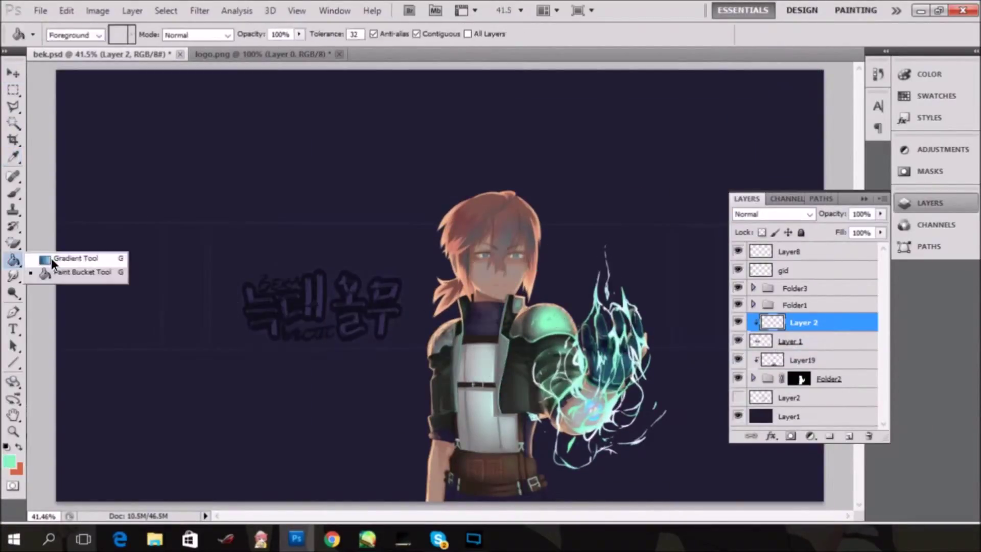
key("g")
left_click_drag(358, 292, 251, 292)
left_click(98, 10)
key("ctrl+z")
left_click(393, 34)
left_click_drag(394, 294, 286, 294)
left_click_drag(880, 214, 860, 231)
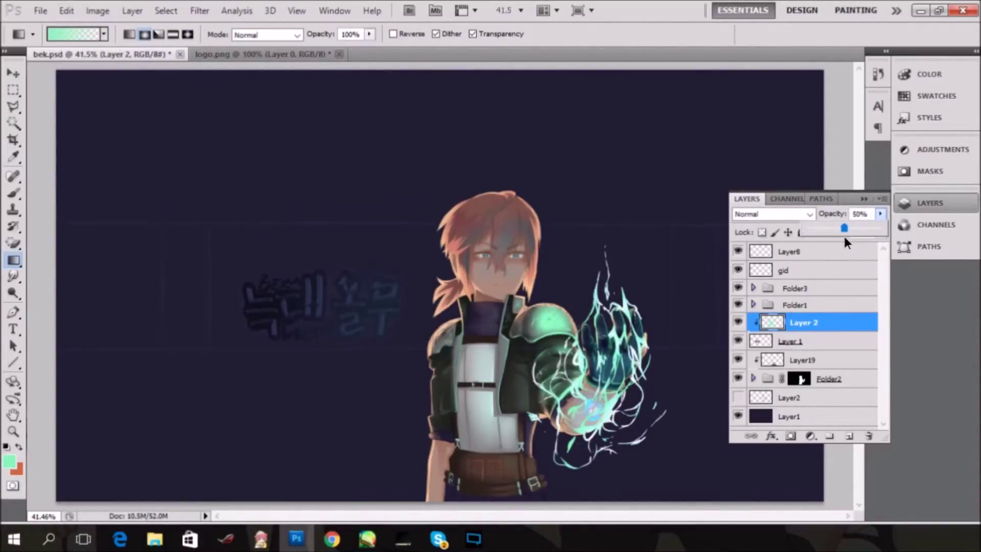
Set the logo layer to Overlay blending and give it a peach Outer Glow
left_click(792, 341)
left_click(771, 436)
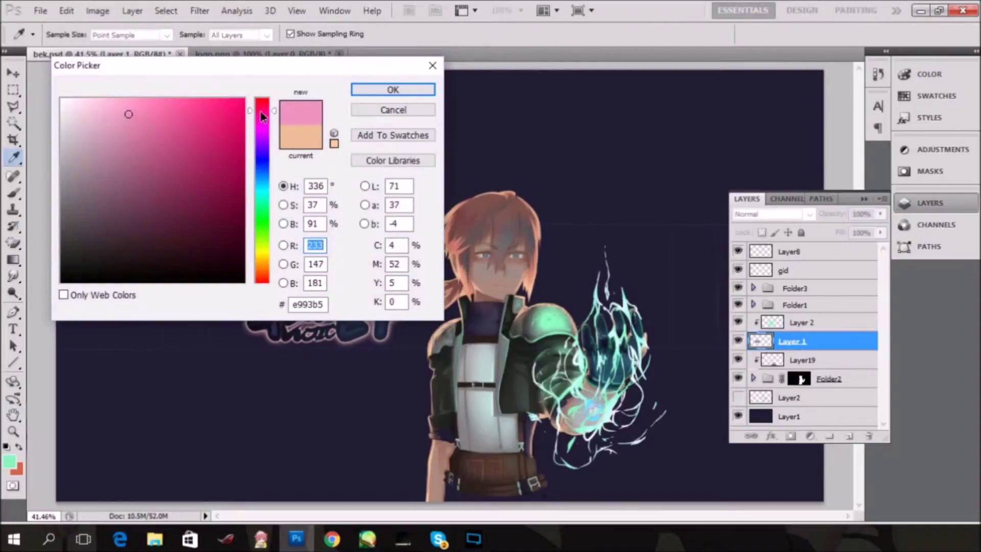
left_click_drag(261, 115, 261, 273)
left_click_drag(153, 66, 651, 44)
left_click(760, 258)
left_click_drag(759, 258, 759, 244)
left_click(667, 76)
left_click(890, 68)
key("g")
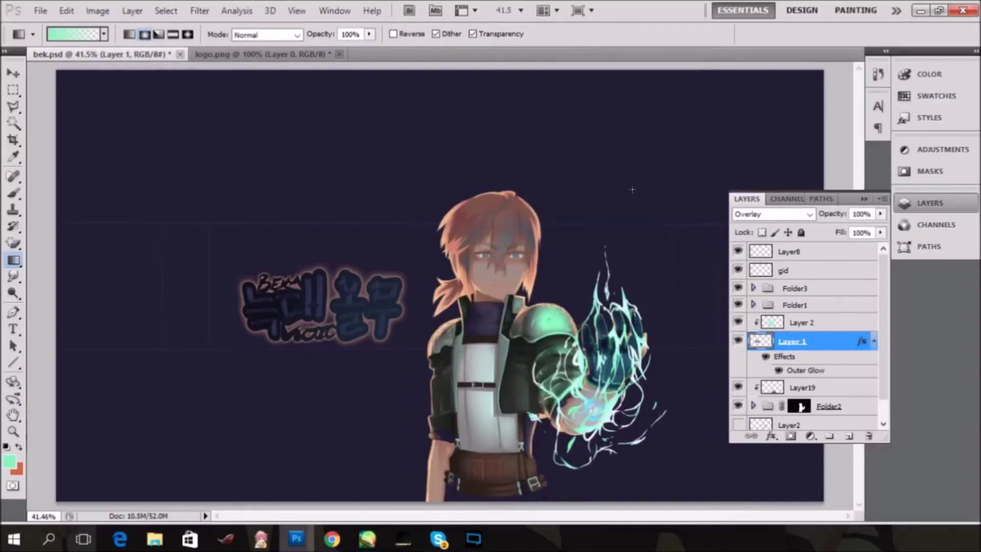
Nudge the logo left twice and save the document
key("v")
key("shift+Left")
key("shift+Left")
key("shift+Left")
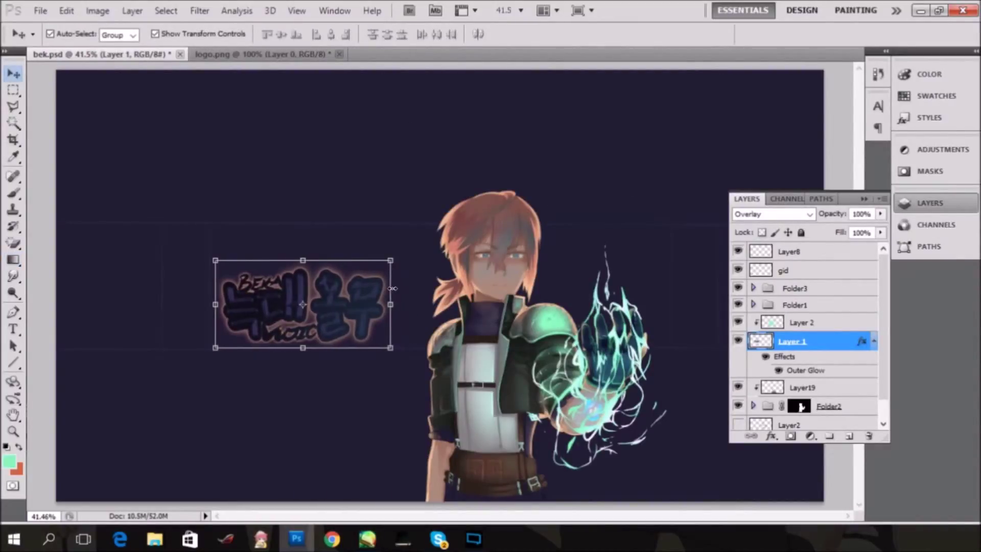
key("shift+Left")
key("shift+Left")
key("shift+Left")
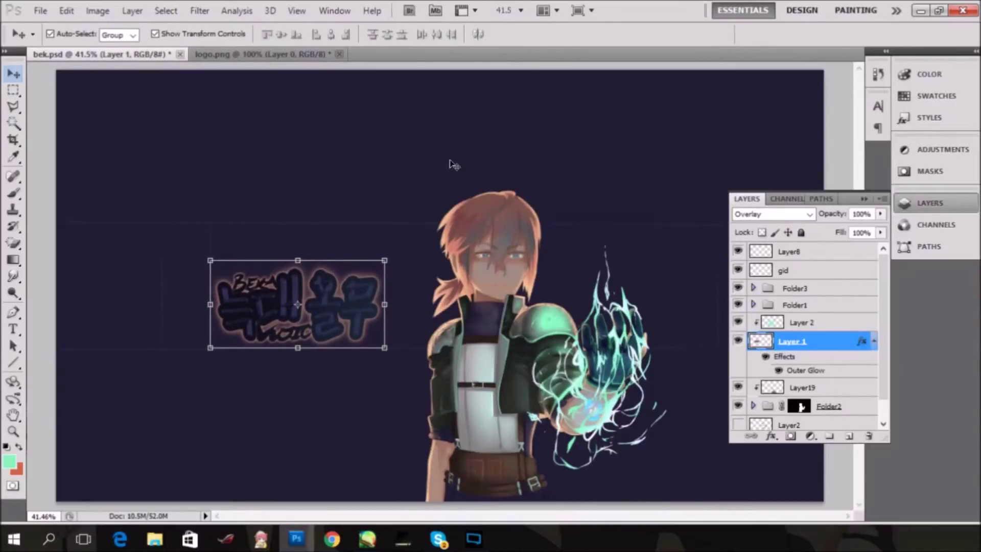
key("ctrl+s")
Move the green tint layer below the logo, set it to Vivid Light, and test merging
scroll(794, 332, "down", 1)
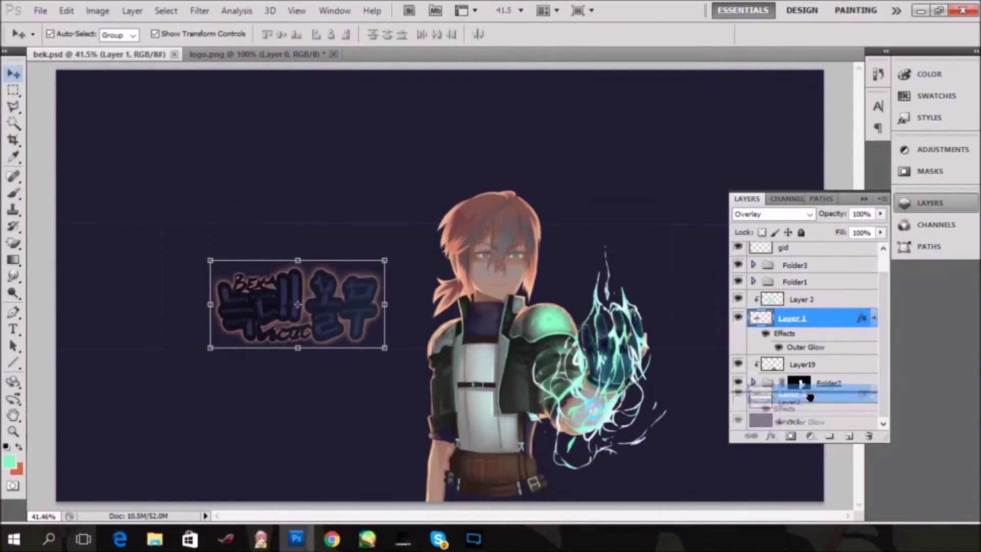
key("ctrl+alt+z")
key("ctrl+alt+z")
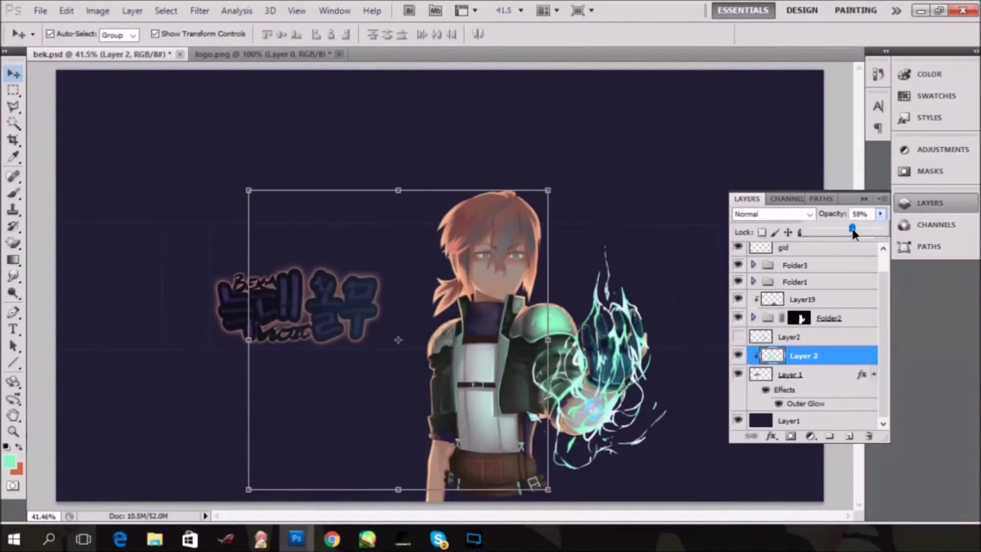
left_click(790, 215)
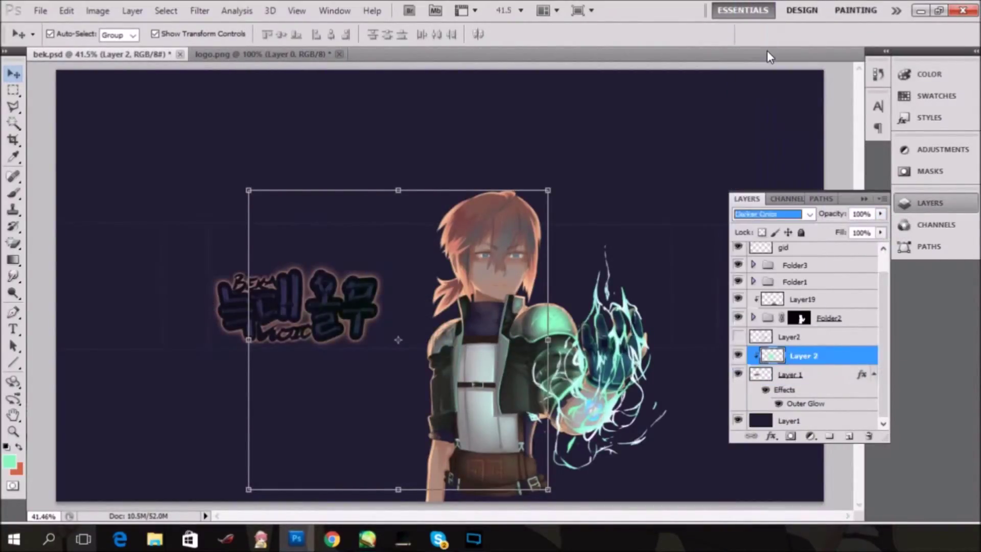
left_click(801, 376)
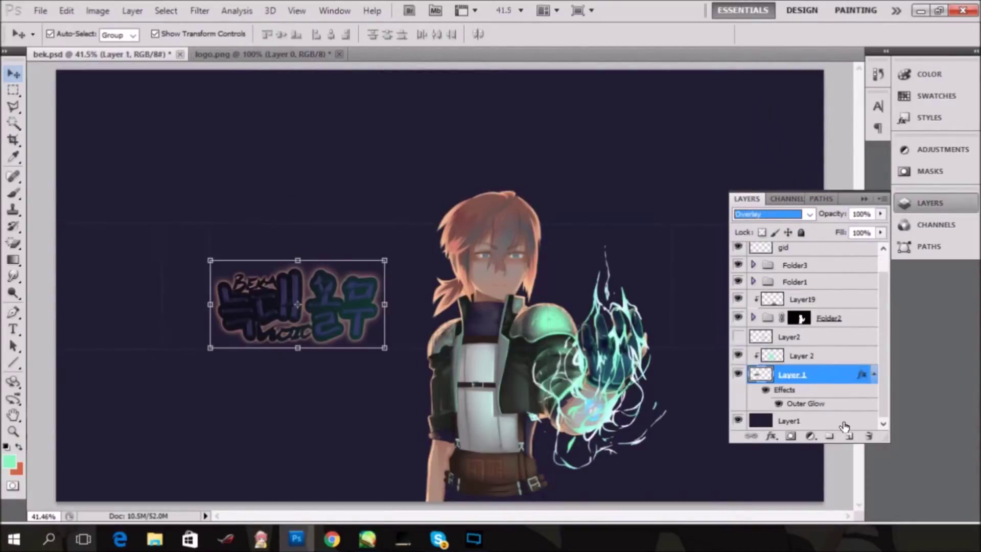
right_click(808, 360)
left_click(789, 421, "shift")
key("ctrl+e")
left_click(739, 379)
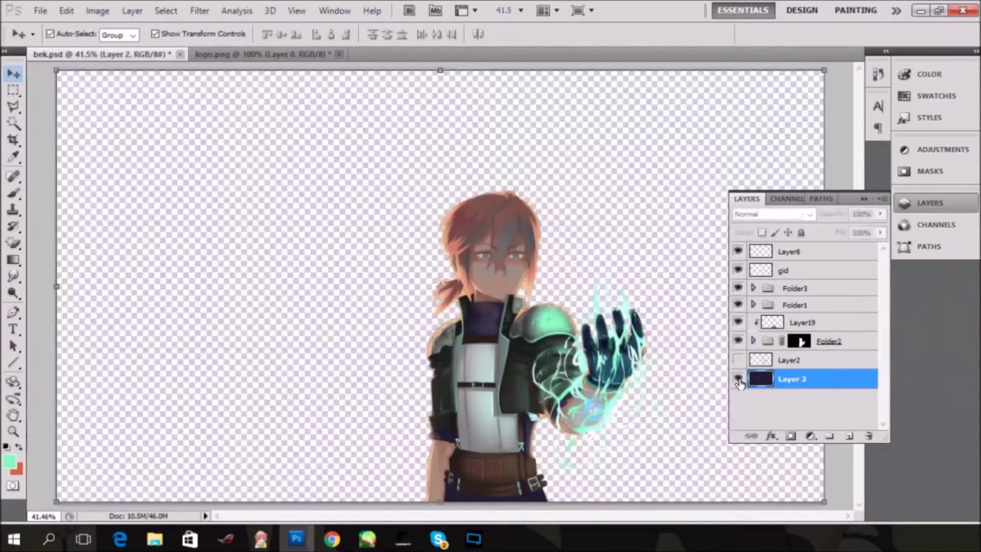
key("ctrl+alt+z")
key("ctrl+alt+z")
Duplicate and restack the logo glow layer, merge it down, and marquee a tall left column
right_click(802, 375)
key("Escape")
scroll(801, 319, "down", 2)
left_click_drag(803, 327, 802, 414)
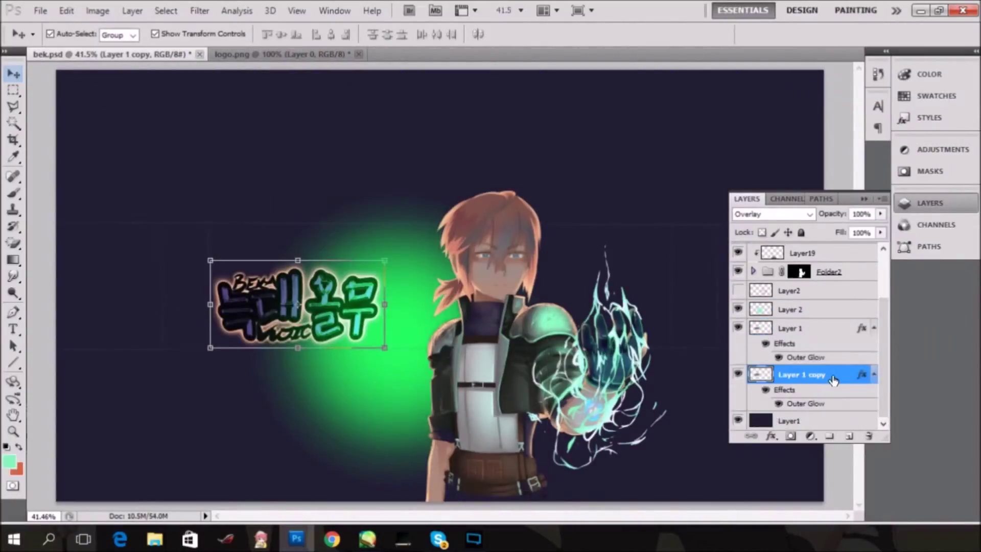
right_click(808, 375)
left_click(850, 331)
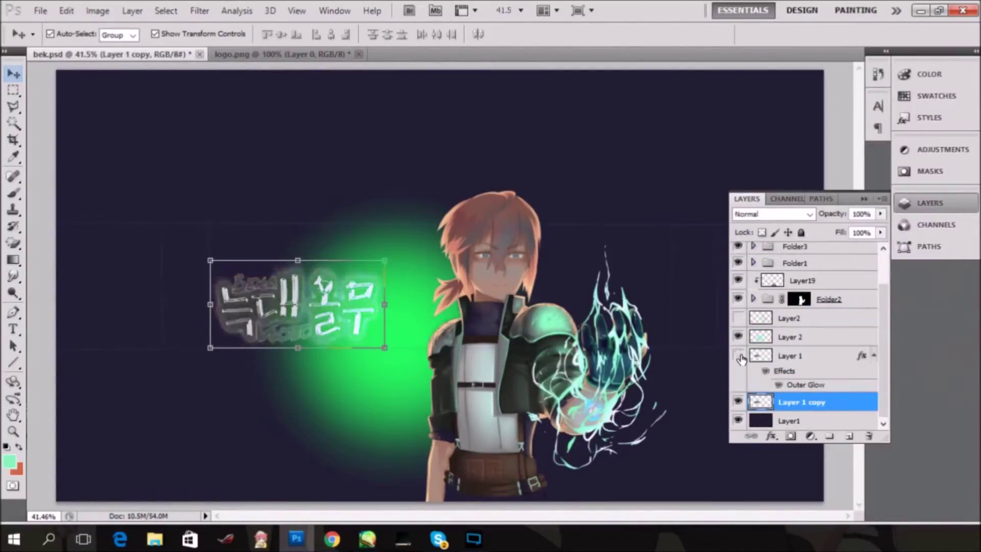
right_click(813, 337)
key("Escape")
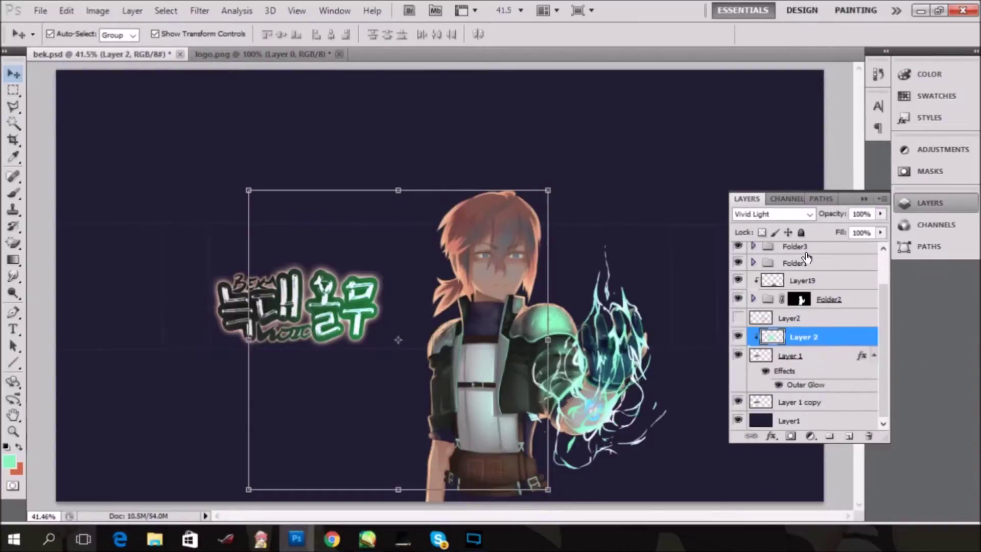
key("m")
left_click_drag(214, 80, 223, 501)
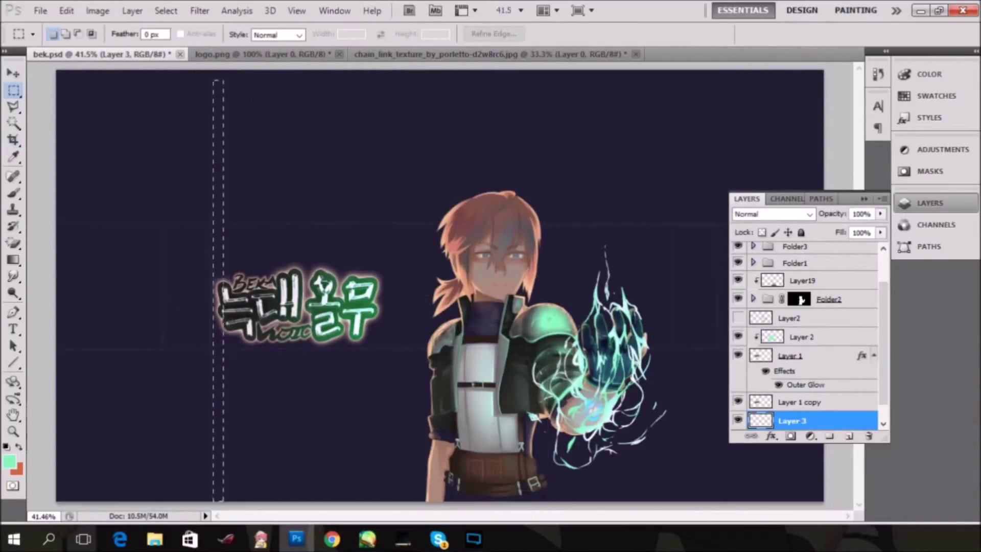
Add two more tall columns to the selection and fill all three with black
left_click_drag(361, 82, 371, 501)
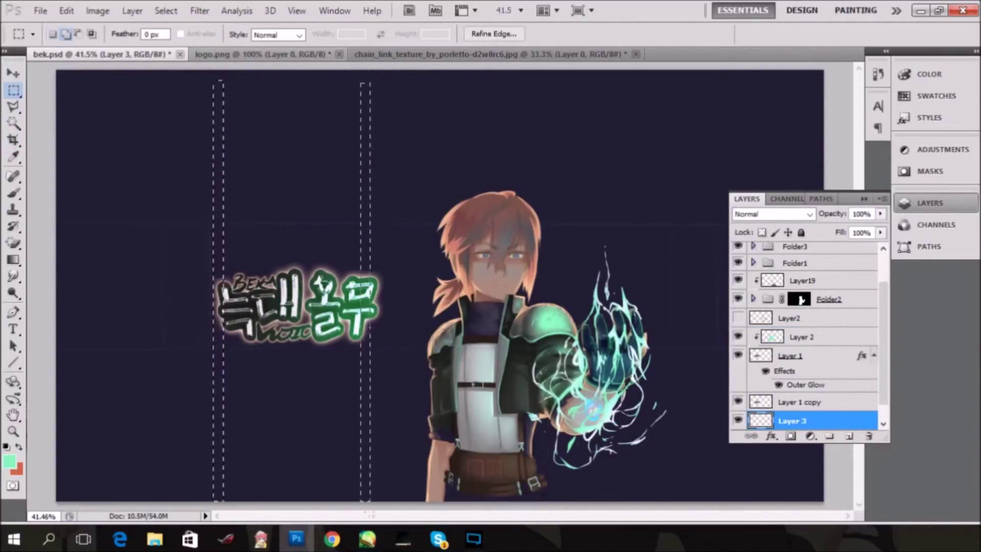
left_click_drag(74, 75, 84, 501)
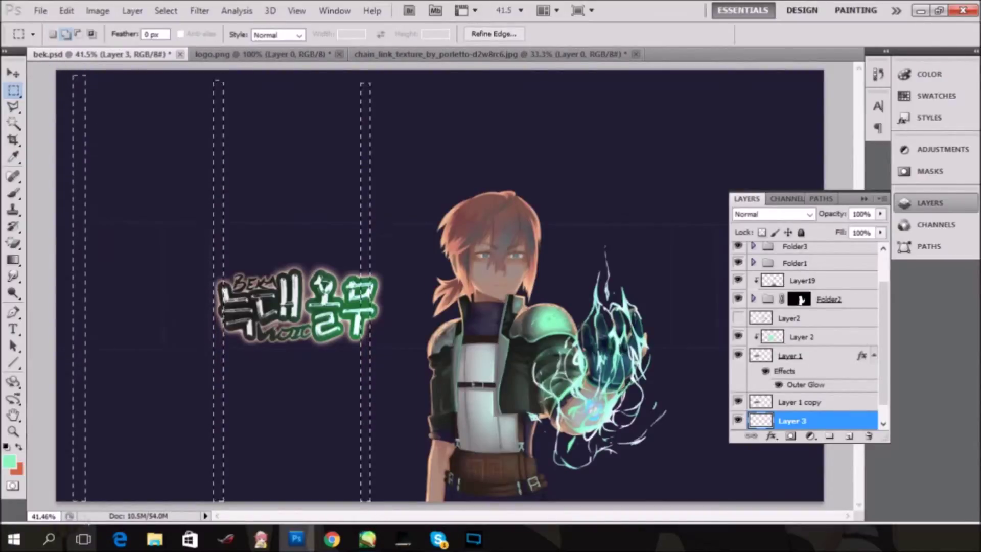
key("g")
left_click(9, 462)
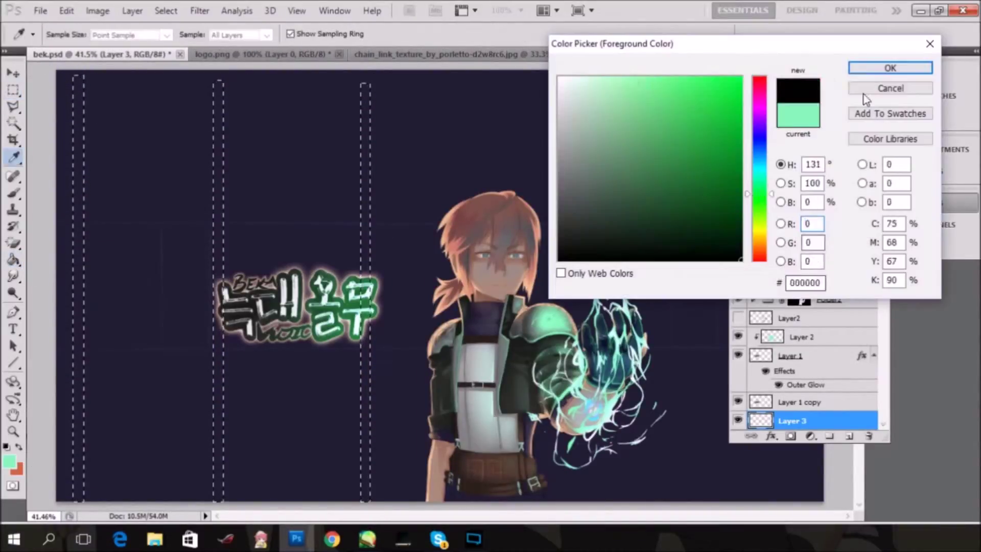
key("Return")
key("alt+BackSpace")
Add a Bevel and Emboss to the bars with larger size and a mint Normal highlight
left_click(771, 436)
left_click(810, 338)
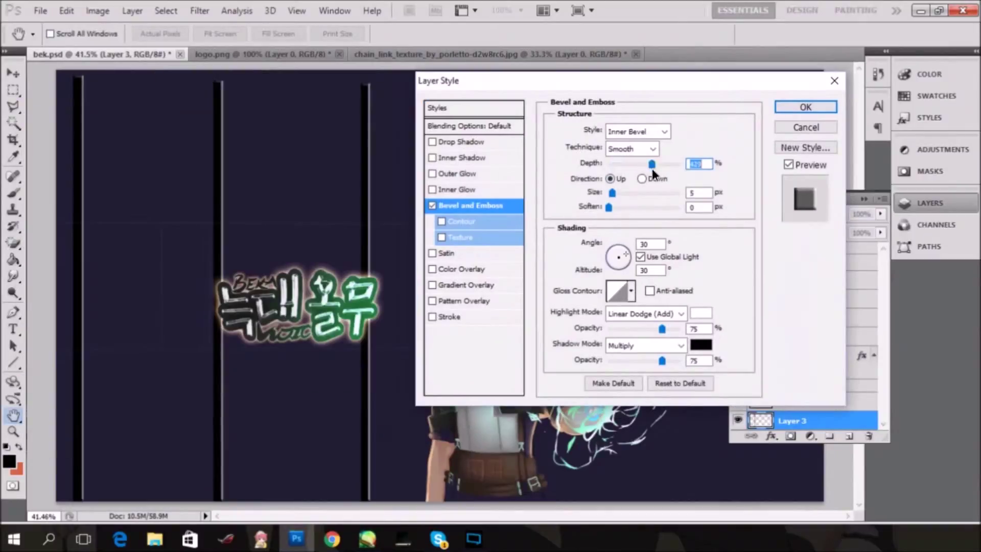
left_click_drag(613, 193, 619, 194)
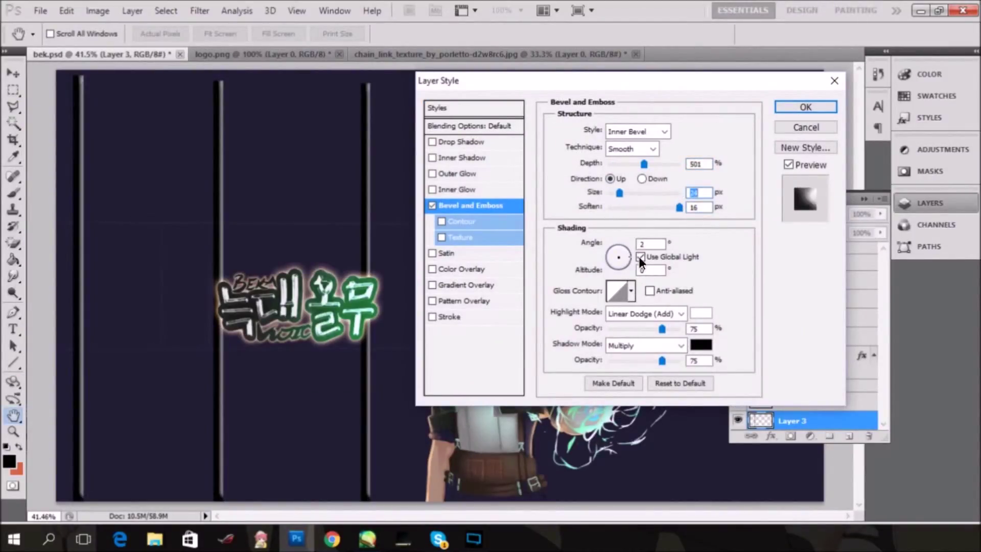
left_click(645, 313)
left_click(629, 13)
left_click(702, 313)
left_click(603, 102)
left_click(889, 68)
Set the bevel shadow to orange with Normal blend at 100% opacity
left_click(702, 345)
left_click(716, 77)
left_click(922, 26)
left_click(645, 345)
left_click(674, 8)
left_click_drag(663, 360, 679, 360)
Refine bevel depth, size and lighting, set highlight opacity to 62, and apply the bevel
mouse_move(644, 164)
left_mouse_down()
mouse_move(613, 164)
mouse_move(626, 193)
mouse_move(663, 207)
left_mouse_up()
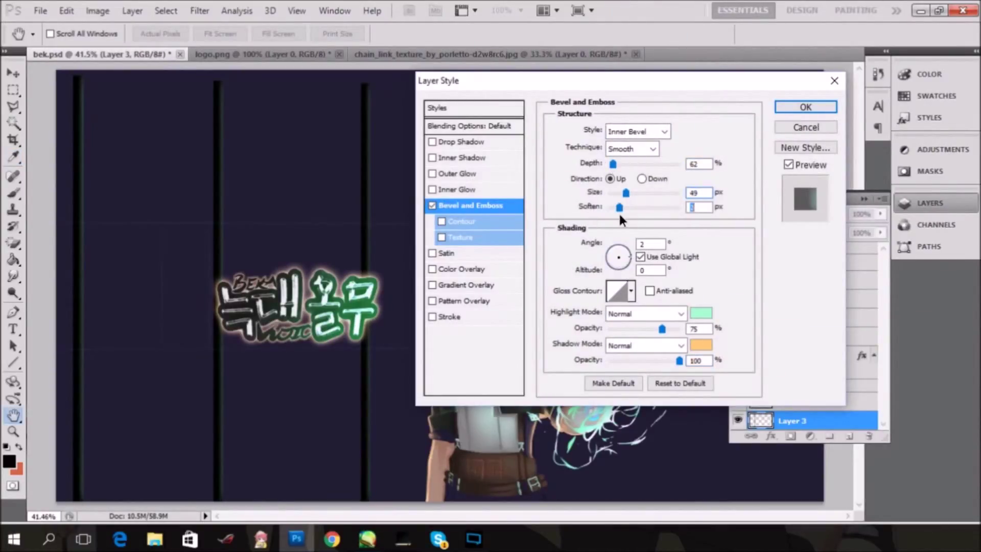
left_click(626, 256)
mouse_move(627, 194)
left_mouse_down()
mouse_move(642, 193)
mouse_move(615, 207)
left_mouse_up()
left_click_drag(662, 329, 653, 328)
left_click(701, 345)
key("Escape")
left_click_drag(679, 361, 674, 361)
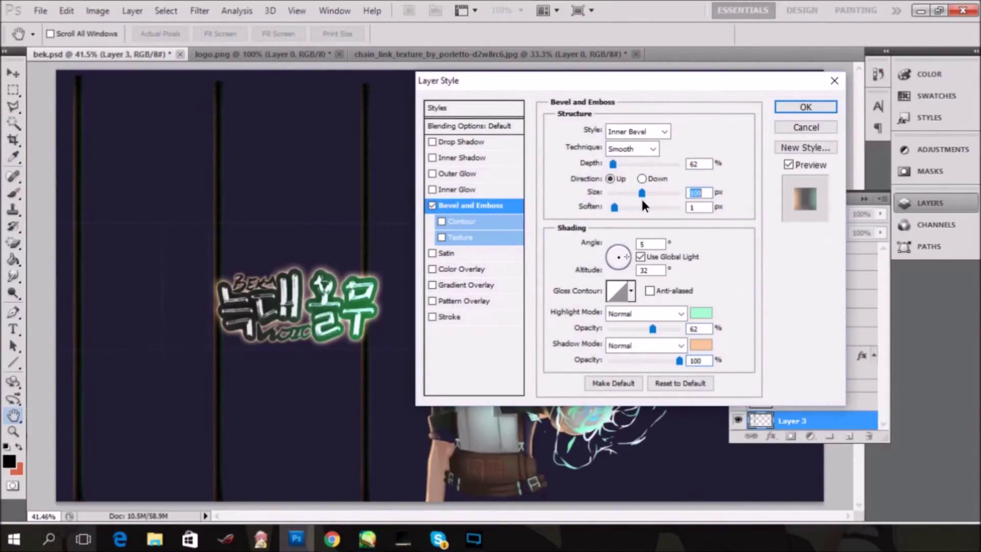
key("Return")
Start a polygonal lasso outline around the bar columns
key("l")
left_click(367, 83)
left_click(365, 508)
left_click(76, 509)
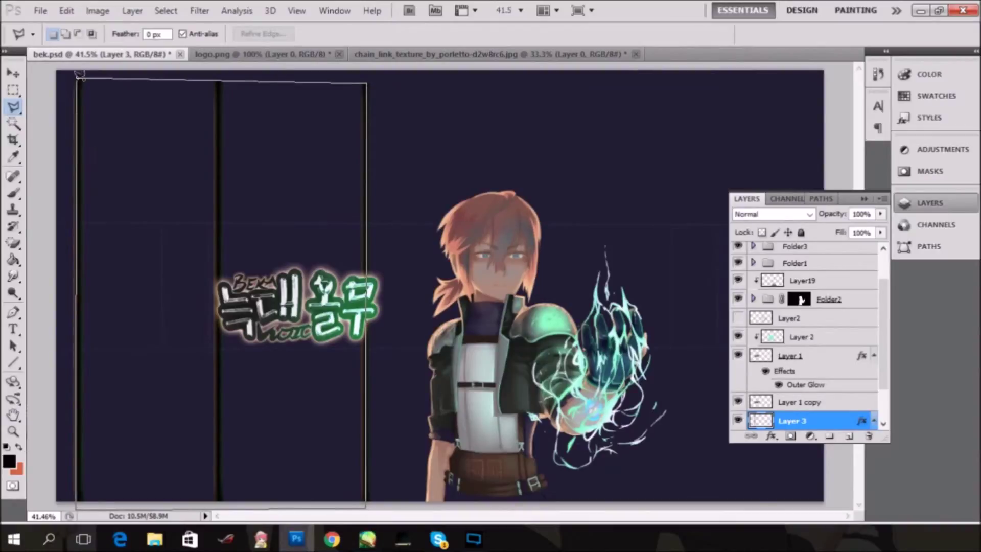
Close the polygon and fill it on a new layer with the chain-link pattern
left_click(77, 78)
key("ctrl+shift+alt+n")
key("g")
left_click(76, 34)
left_click(66, 52)
left_click(307, 153)
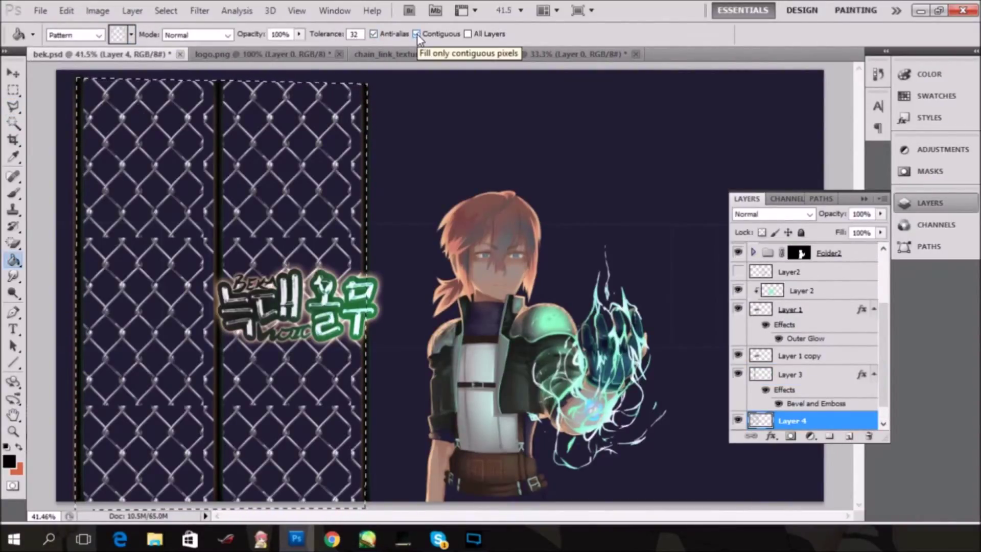
Crop the chain-link texture to a single diamond and define it as a pattern
left_click(417, 54)
key("c")
mouse_move(381, 220)
left_mouse_down()
mouse_move(396, 320)
mouse_move(450, 318)
left_mouse_up()
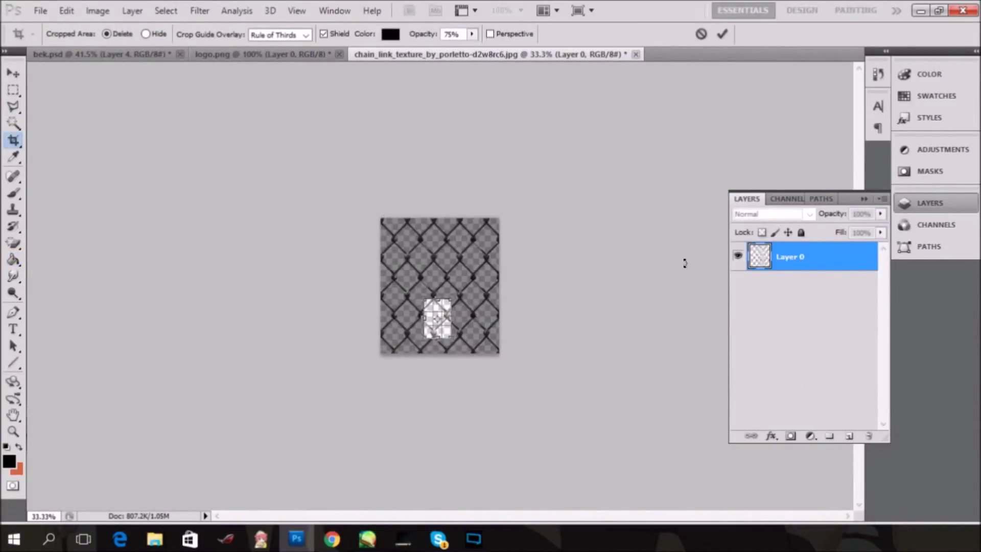
key("Escape")
key("ctrl+1")
left_click_drag(342, 142, 436, 270)
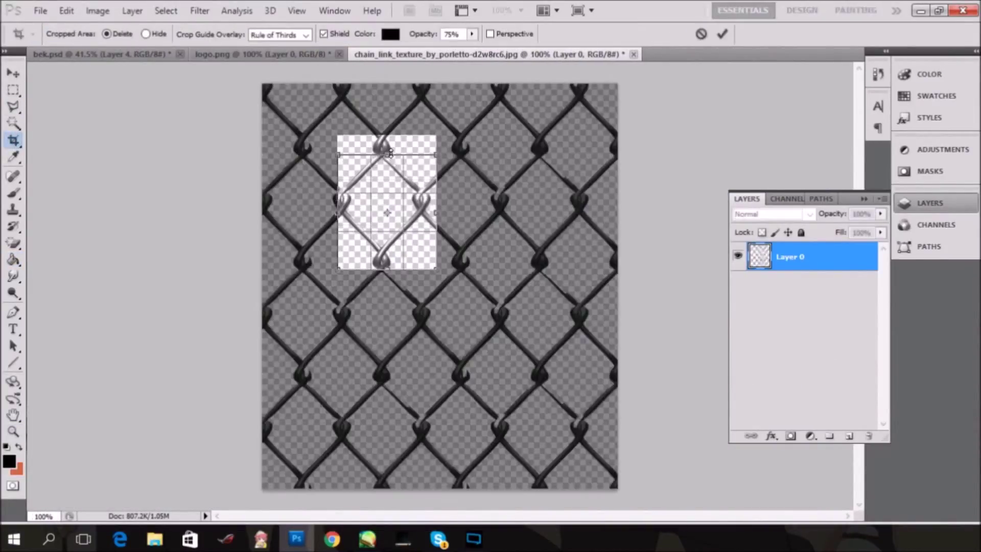
key("Return")
left_click(66, 10)
left_click(87, 336)
Fill the selection in bek.psd with the new diamond pattern and shrink it to about half size
left_click(99, 53)
key("g")
left_click(131, 35)
left_click(148, 205)
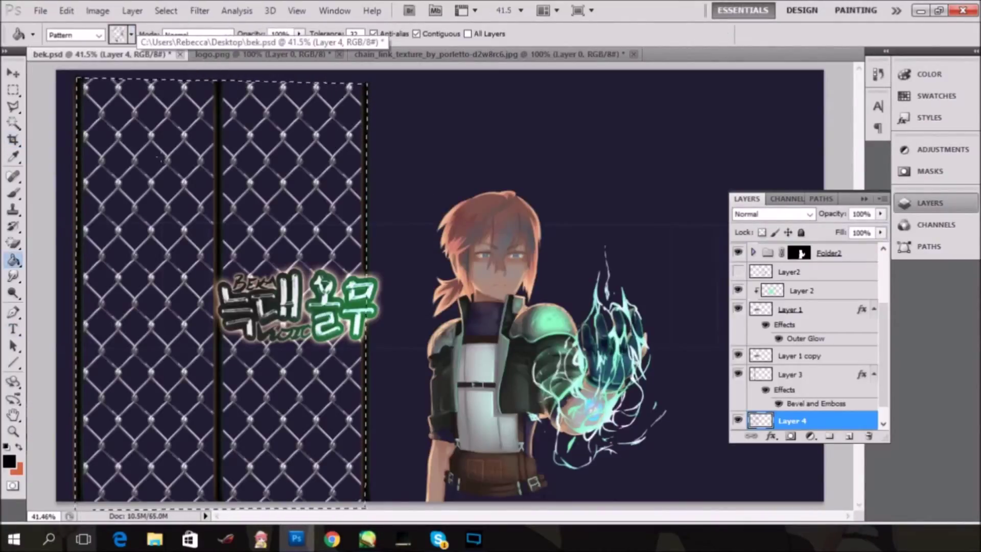
left_click(66, 10)
left_click(102, 16)
left_click(13, 73)
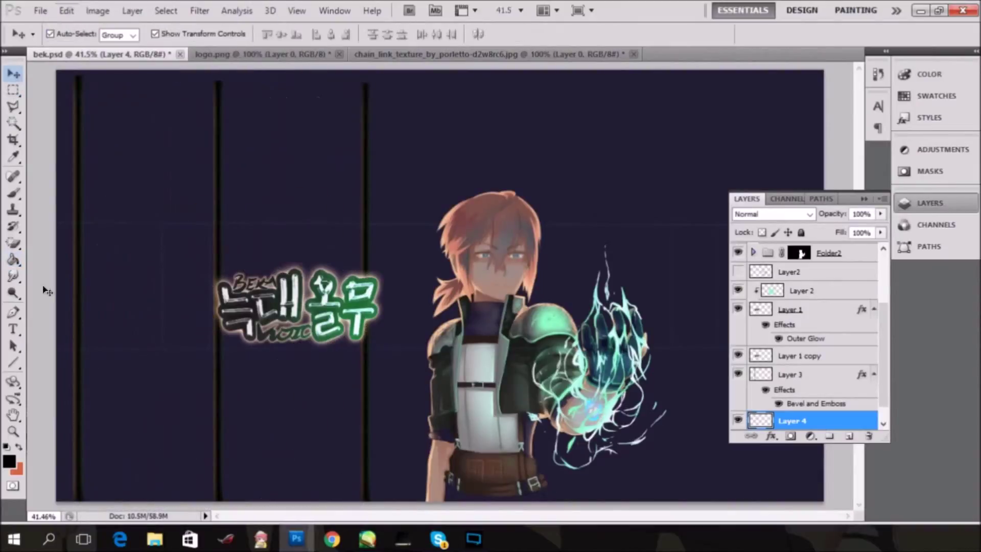
left_click_drag(515, 137, 412, 186)
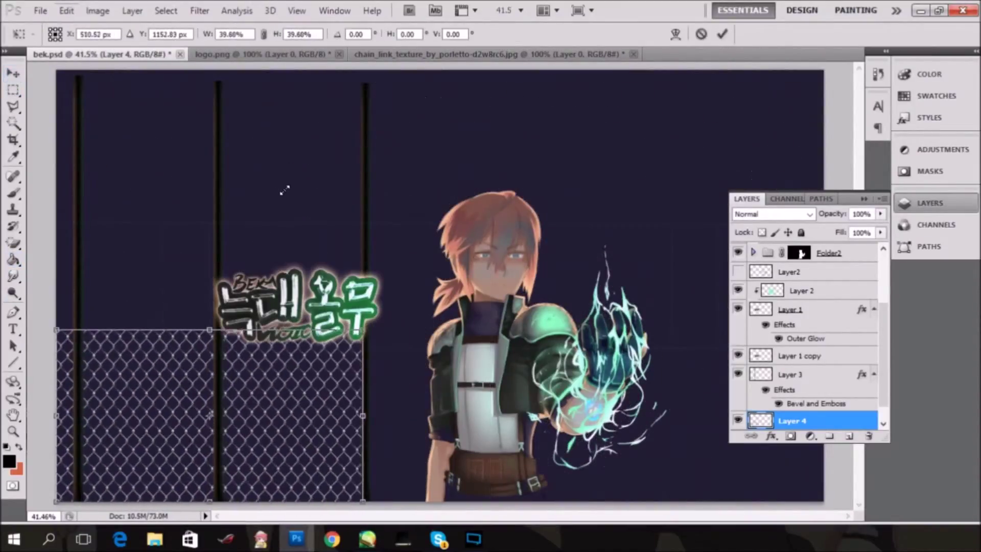
left_click_drag(342, 404, 341, 413)
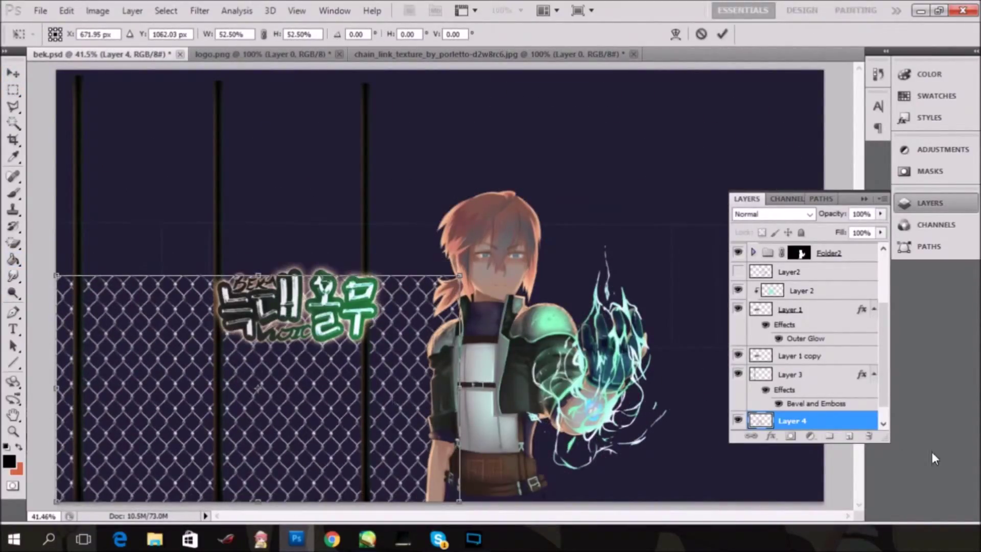
key("Return")
Duplicate the chain-link layer, move the copy up to cover the top, and merge them
key("ctrl+j")
mouse_move(203, 379)
left_mouse_down()
mouse_move(190, 115)
mouse_move(175, 118)
left_mouse_up()
key("Down")
key("Down")
key("Down")
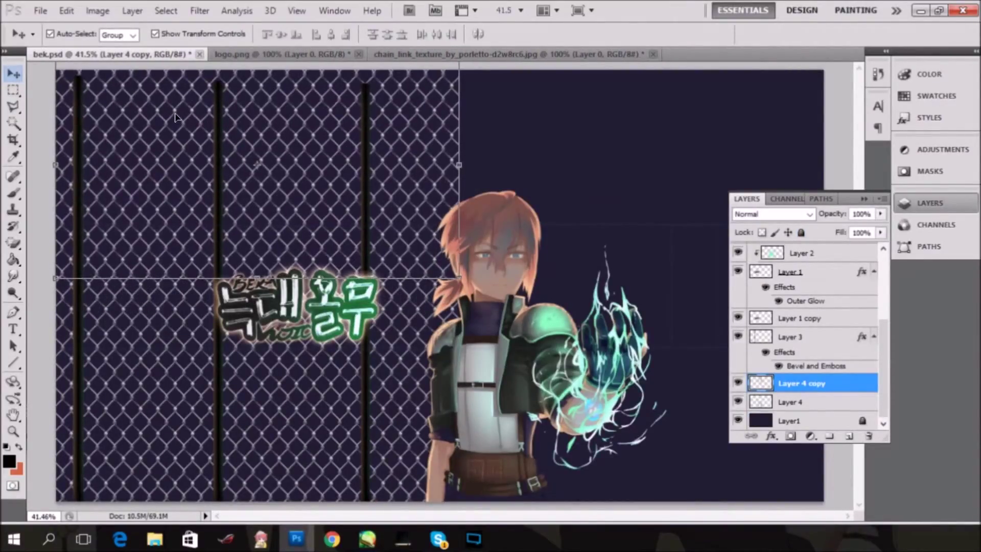
key("ctrl+e")
Outline the fence columns, invert the selection, and delete the chain-link outside them
key("l")
left_click(79, 81)
left_click(366, 85)
left_click(365, 501)
left_click(78, 501)
left_click(79, 81)
left_click(166, 10)
left_click(153, 59)
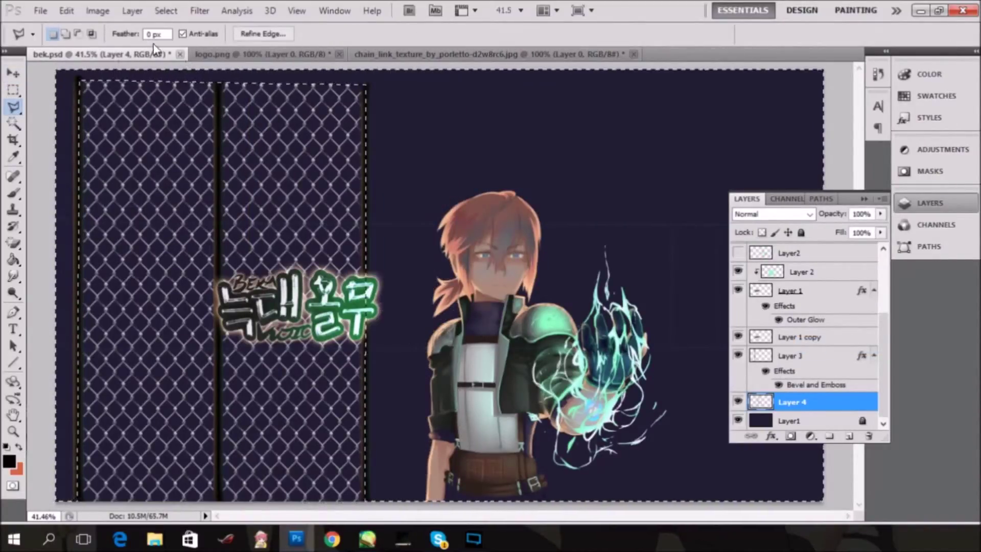
key("ctrl+d")
key("m")
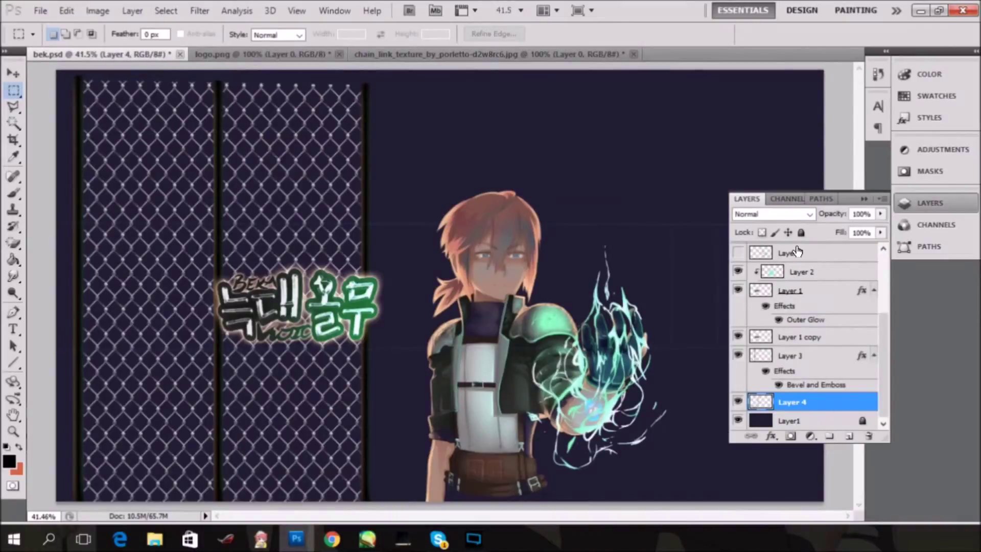
Restack the chain-link layer and bring up its layer options
left_click_drag(817, 403, 818, 358)
right_click(818, 357)
right_click(818, 357)
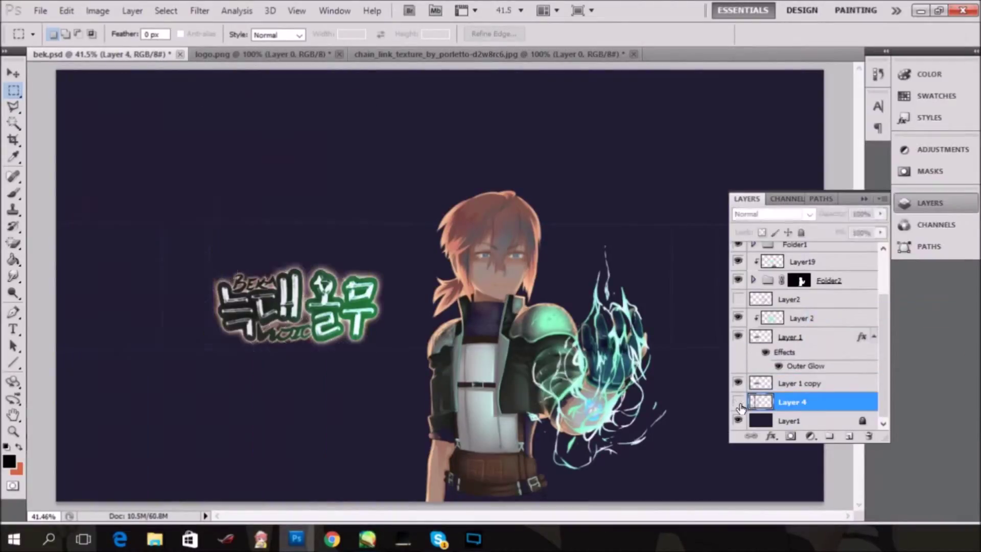
Add a Pattern Overlay to the fence layer and adjust its blend mode and scale
left_click(772, 436)
left_click(818, 408)
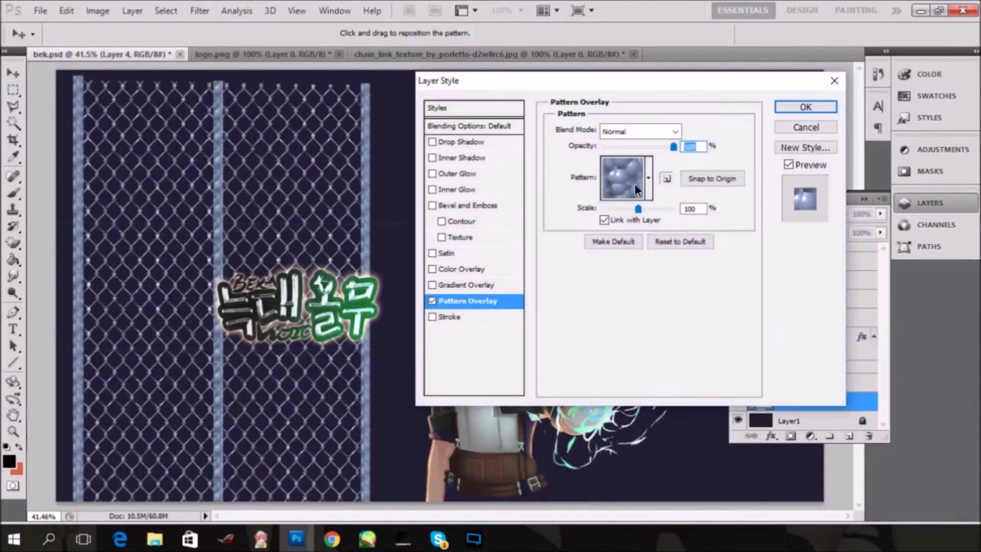
left_click(808, 106)
scroll(802, 307, "down", 2)
double_click(805, 405)
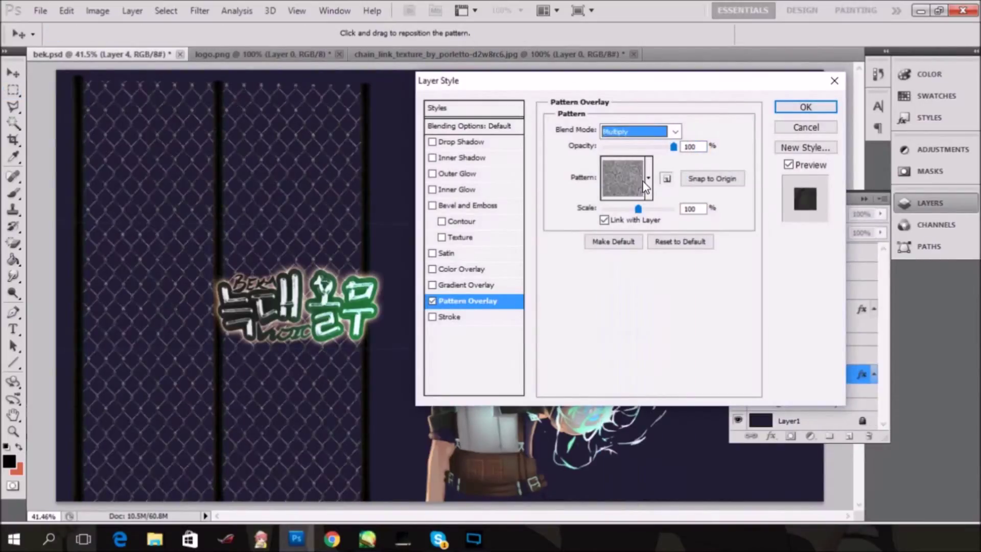
key("Down")
key("Down")
key("Down")
key("Down")
key("Down")
key("Down")
key("Down")
key("Down")
left_click_drag(638, 208, 639, 215)
left_click(805, 107)
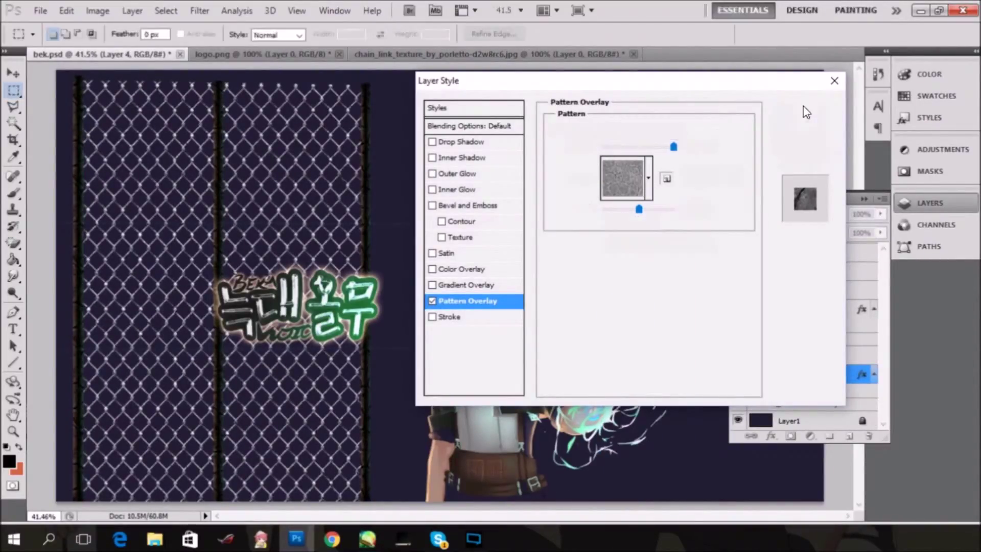
Clip a new layer to the fence, drag a dark gradient, and set it to Hard Light at 85%
left_click(849, 436)
right_click(818, 376)
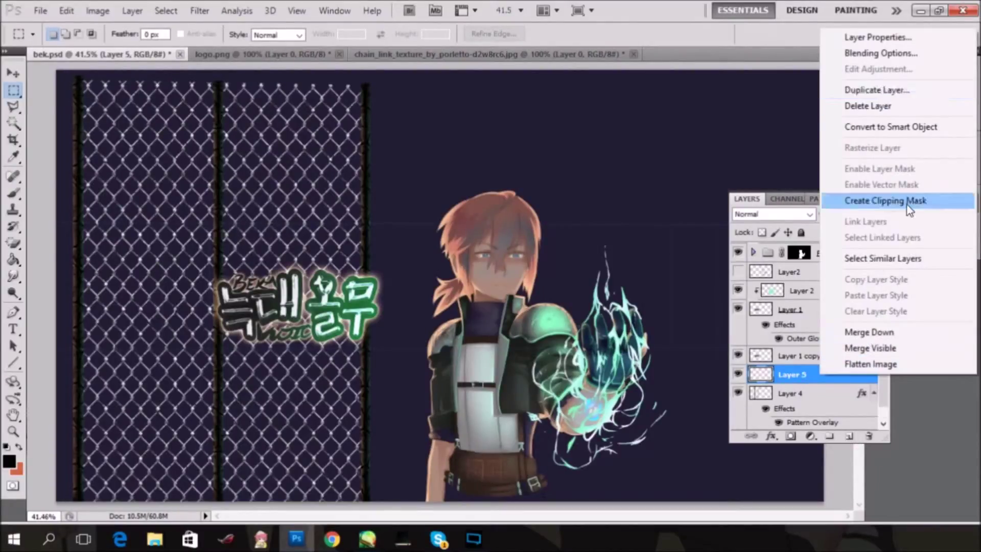
left_click(885, 200)
left_click(13, 260)
left_click_drag(103, 179, 395, 291)
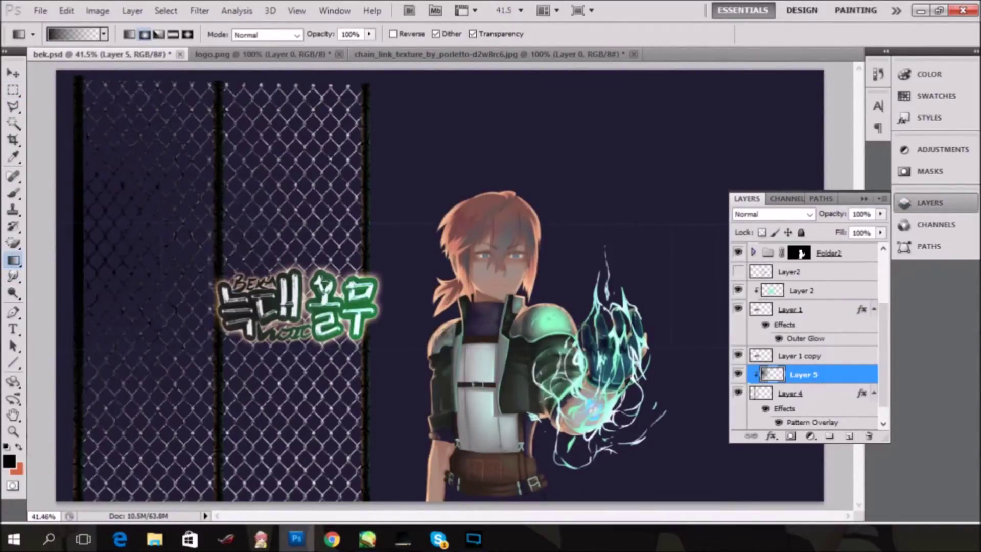
left_click_drag(169, 164, 450, 263)
key("alt+shift+k")
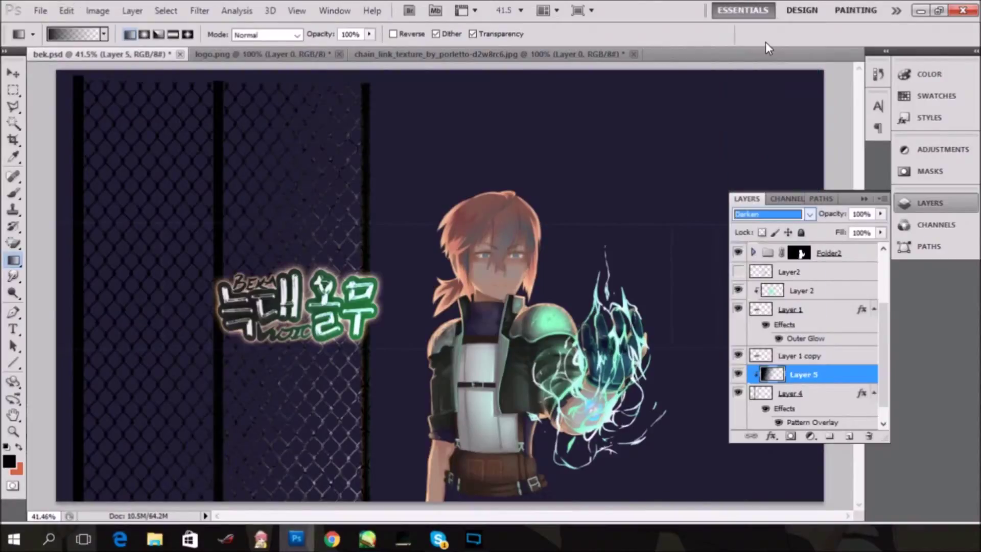
key("alt+shift+h")
left_click_drag(881, 213, 870, 228)
Merge the shading down into the fence and add a new empty layer
key("m")
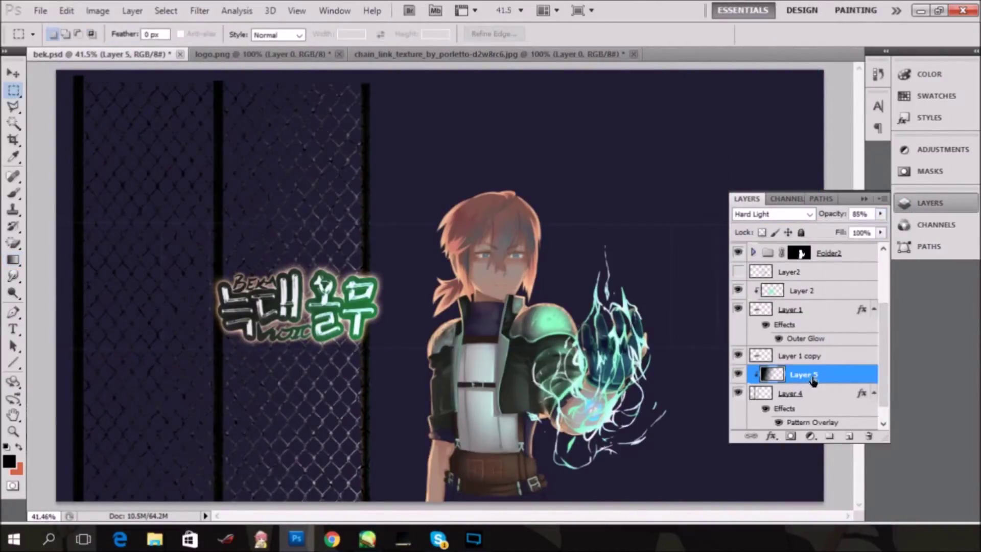
key("ctrl+e")
right_click(883, 390)
left_click(900, 384)
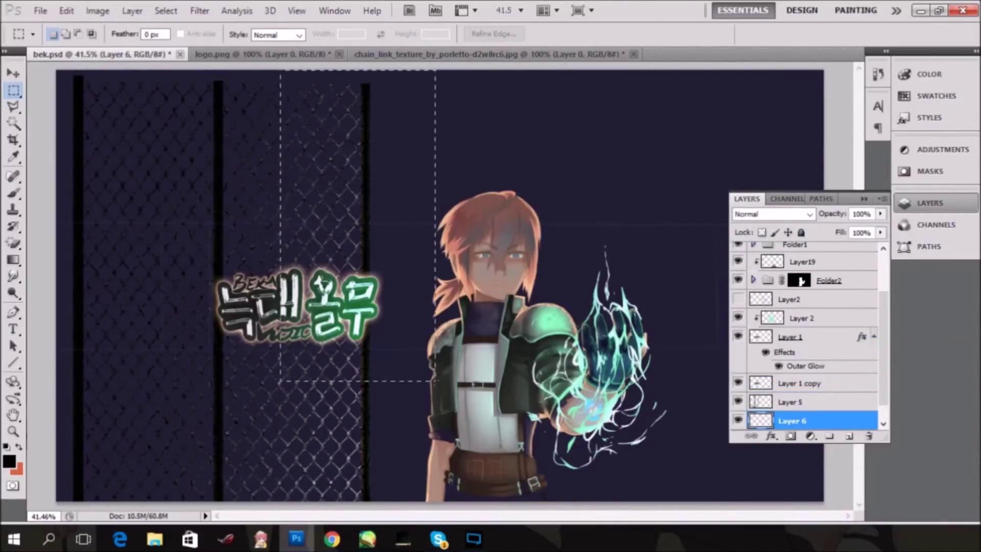
Fill a tall rectangle above the logo with peach, undoing a trial chain-link pattern fill
left_click_drag(459, 395, 445, 372)
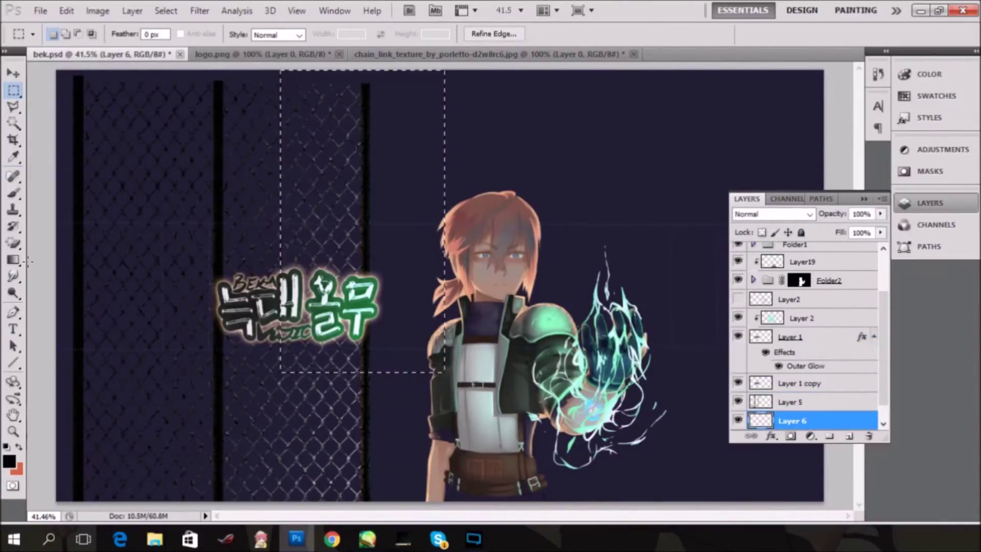
left_click(15, 265)
left_click(440, 302, "alt")
key("ctrl+z")
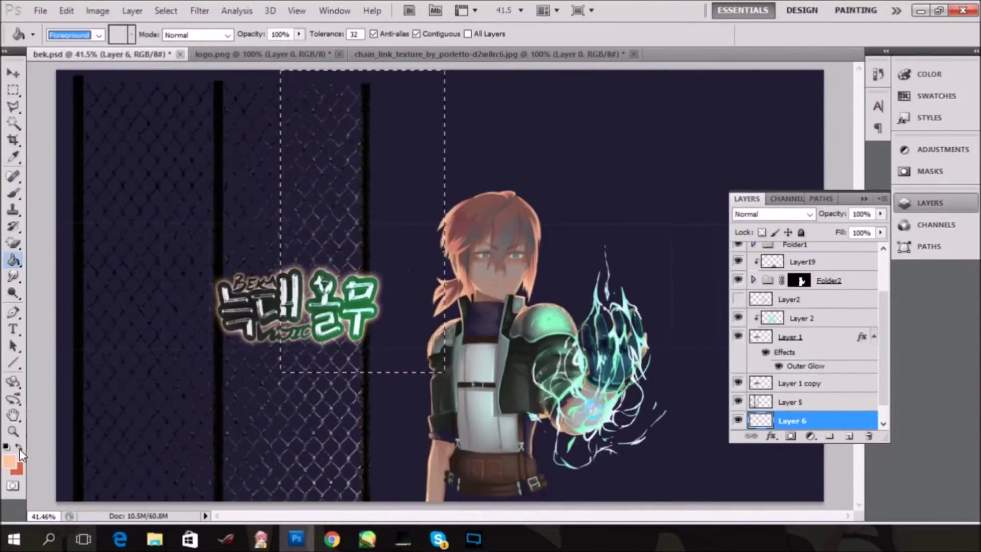
left_click(20, 447)
left_click(385, 219)
key("m")
Clip a new layer to the peach block and fill its lower part with darker peach
key("ctrl+d")
left_click(849, 436)
right_click(851, 415)
left_click(846, 278)
left_click(9, 461)
left_click(655, 89)
left_click(886, 66)
Lower the saturation of the darker lower block with Hue/Saturation
key("g")
left_click(409, 342)
left_click(97, 10)
key("ctrl+u")
left_click_drag(752, 272, 716, 278)
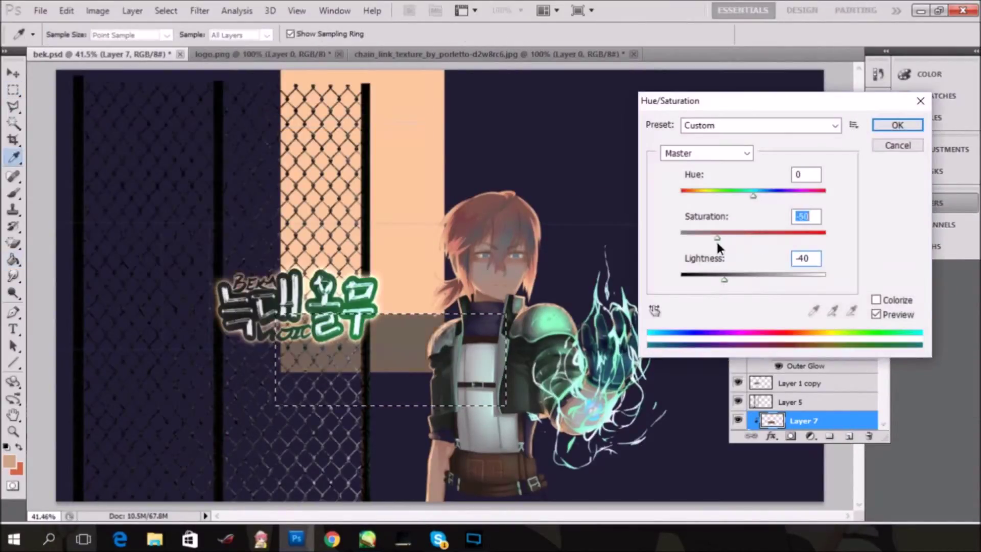
key("Return")
Merge the clipped layer into the peach block and shift the block left
scroll(808, 404, "down", 1)
right_click(821, 387)
left_click(866, 342)
key("ctrl+d")
key("v")
mouse_move(409, 175)
left_mouse_down()
mouse_move(364, 174)
mouse_move(429, 148)
mouse_move(424, 130)
left_mouse_up()
Outline an area by the shoulder on a new layer and delete the peach block layer
key("l")
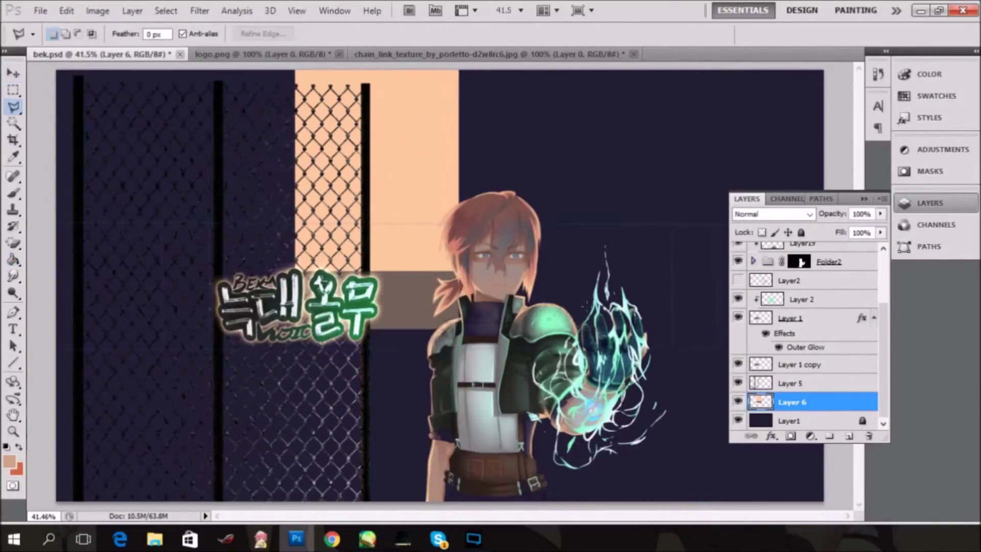
key("ctrl+shift+alt+n")
left_click(455, 326)
left_click(715, 509)
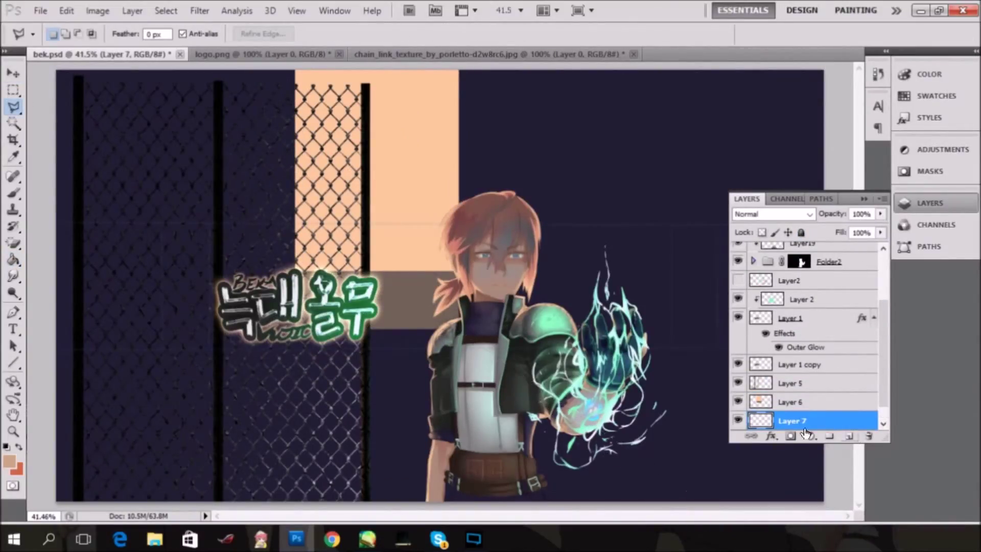
left_click_drag(806, 433, 871, 439)
Marquee several narrow vertical strips and small squares above the logo into one selection
key("m")
left_click_drag(324, 278, 313, 228)
left_click_drag(329, 100, 346, 271)
left_click_drag(358, 71, 401, 270)
mouse_move(407, 71)
left_mouse_down()
mouse_move(426, 90)
mouse_move(425, 173)
left_mouse_up()
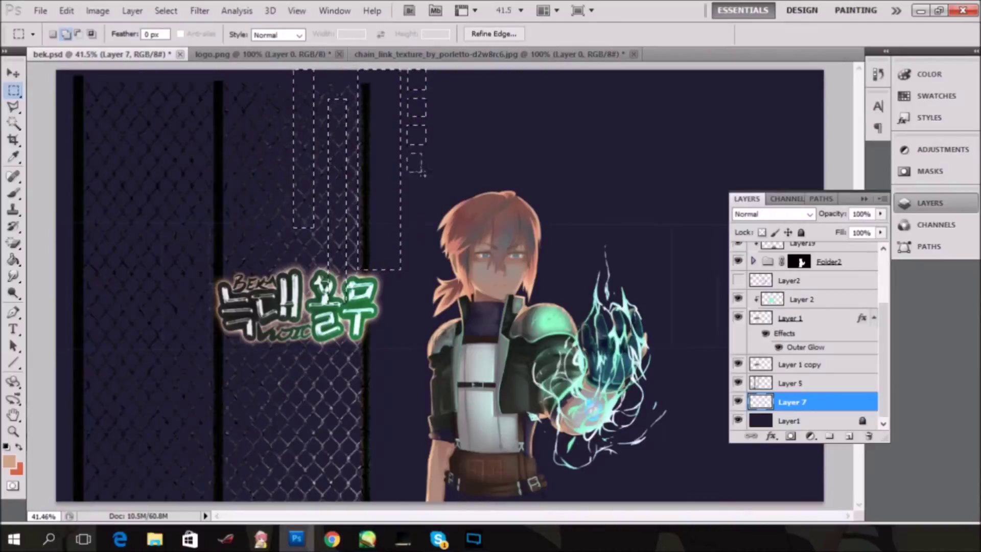
Fill the strips with peach, then fill a tall salmon block on a layer beneath them
key("g")
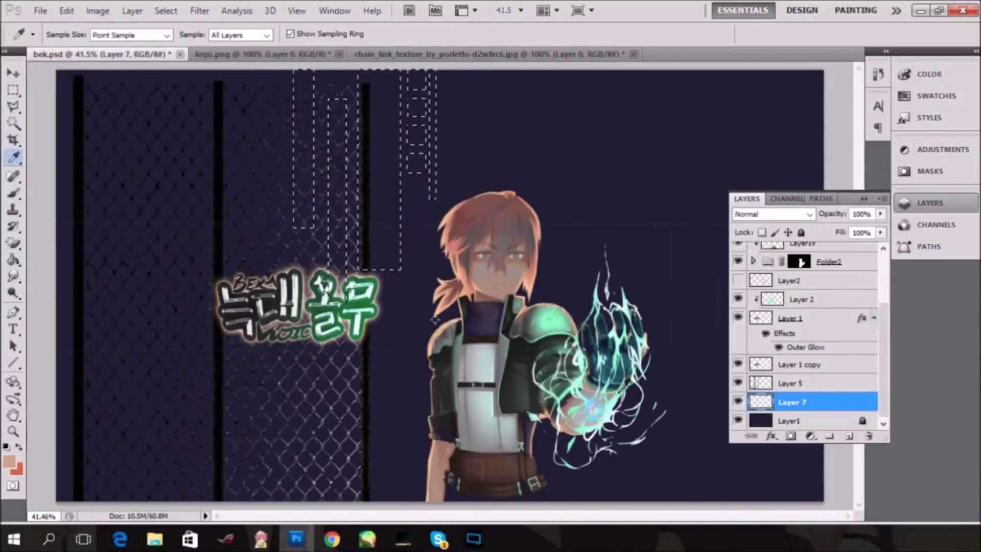
left_click(332, 147)
left_click(849, 436, "ctrl")
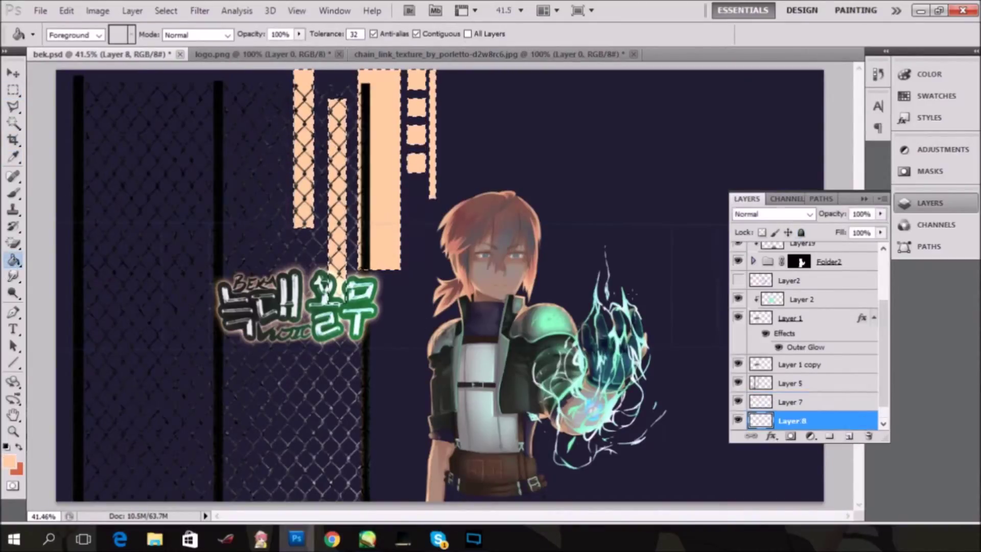
key("m")
left_click_drag(304, 71, 419, 318)
left_click(9, 466)
left_click(869, 70)
key("g")
left_click(332, 179)
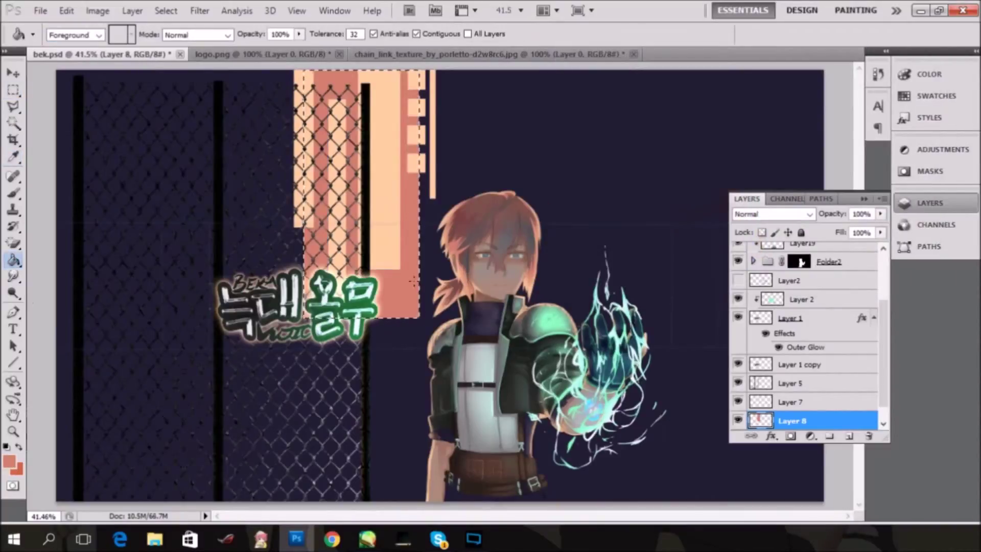
Fill a horizontal band across the canvas with peach on a new layer
left_click(850, 435)
key("m")
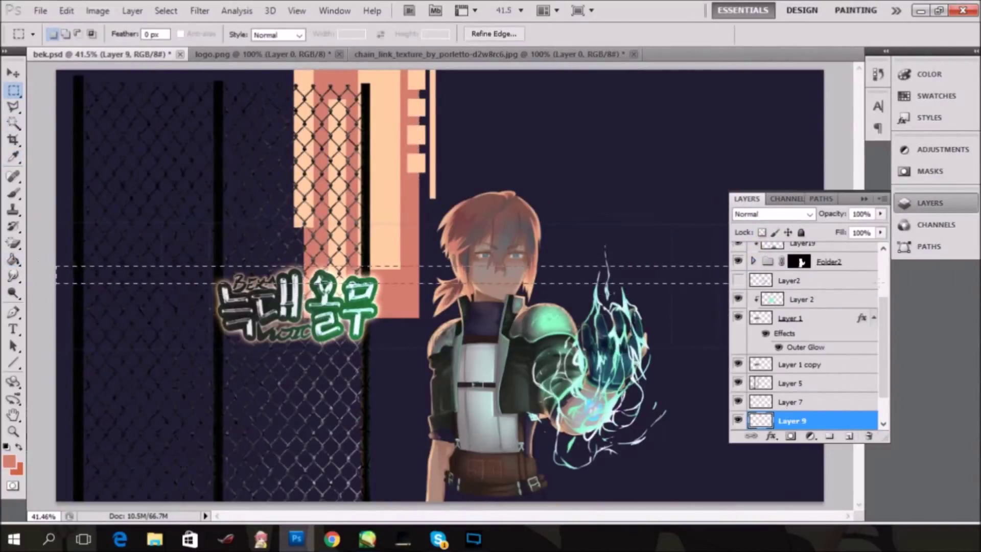
key("i")
left_click(304, 153)
left_click(13, 260)
left_click(153, 275)
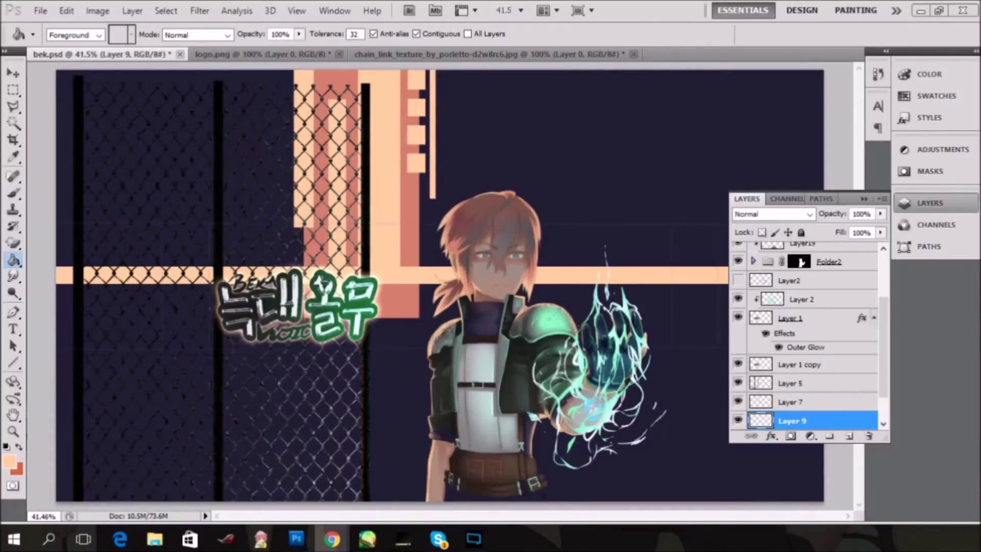
Open the Layer Style settings for Layer 8
left_click_drag(882, 390, 883, 411)
key("m")
double_click(813, 404)
left_click(449, 252)
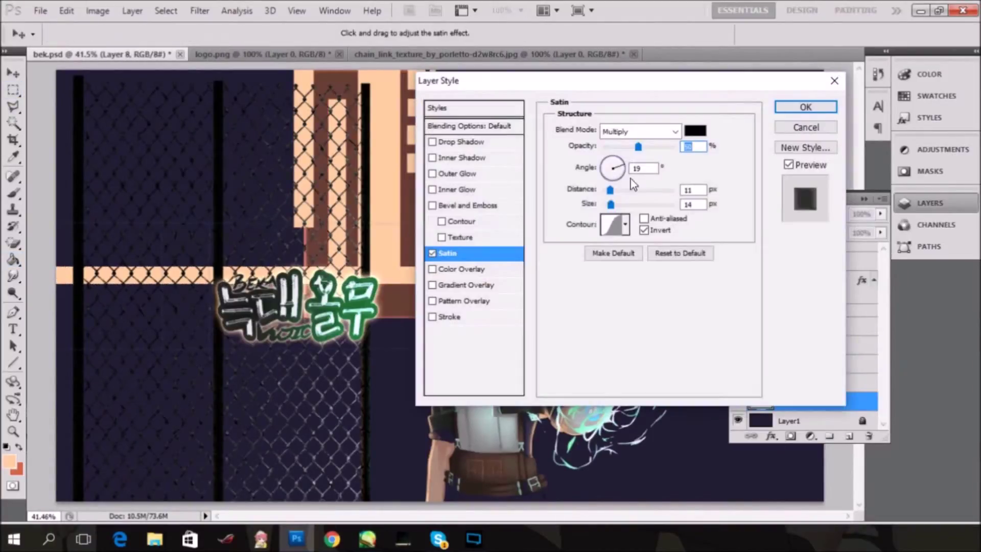
Adjust and apply the Satin effect on Layer 8
left_click_drag(460, 72, 537, 72)
left_click_drag(703, 197, 728, 142)
left_click(885, 98)
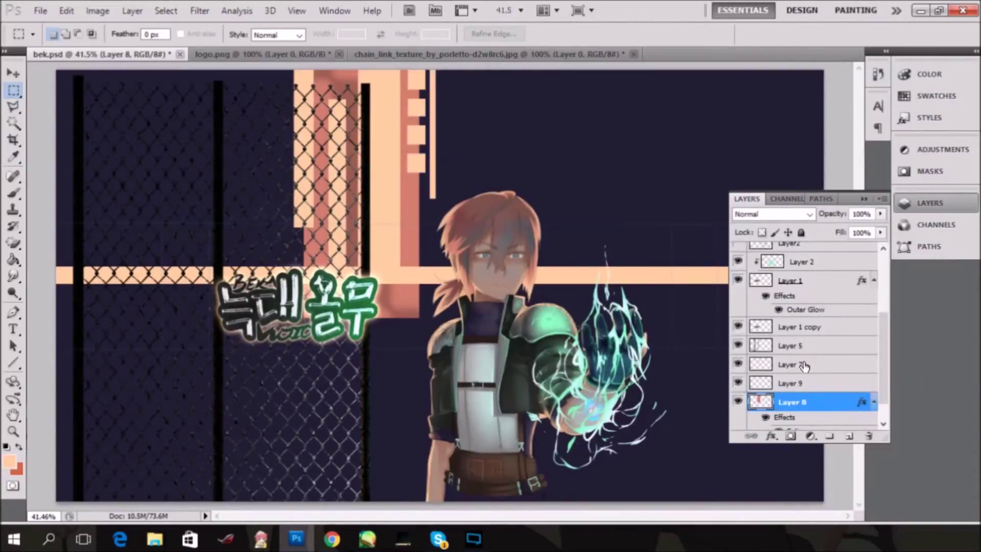
Add a pink inside Stroke effect to Layer 7
left_click(744, 365)
left_click(772, 436)
left_click(802, 426)
left_click(701, 137)
left_click(665, 213)
left_click(891, 68)
Give Layer 7 a pink Outer Glow and apply the layer styles
left_click(539, 164)
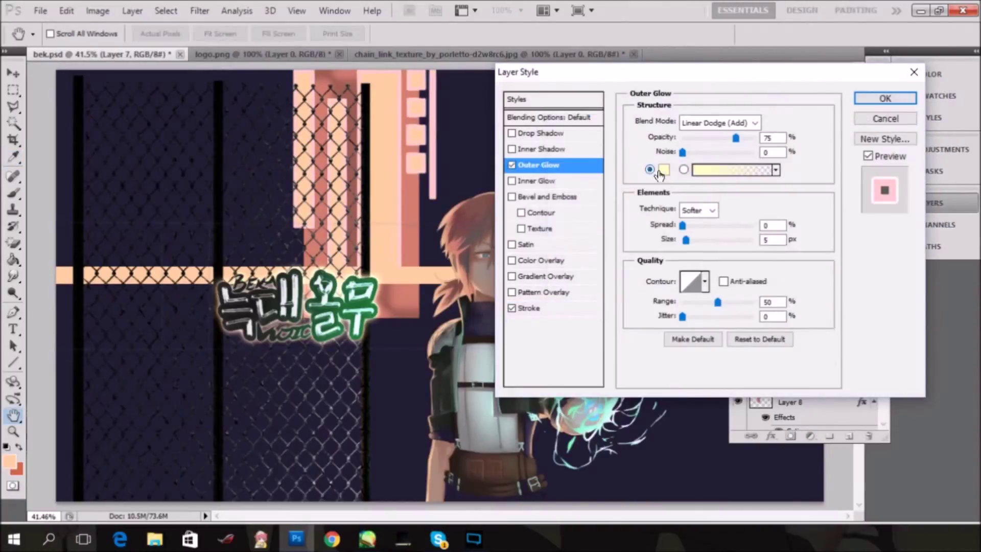
left_click(664, 169)
left_click(618, 85)
left_click(891, 68)
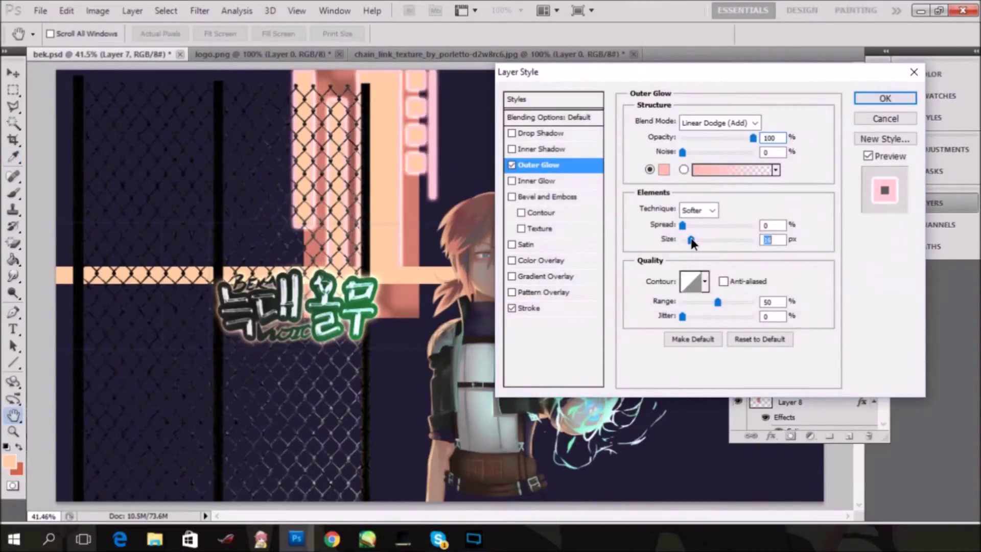
key("Return")
Merge Layer 7 into the layer below and apply a strong Gaussian Blur to the neon shapes
scroll(738, 369, "down", 3)
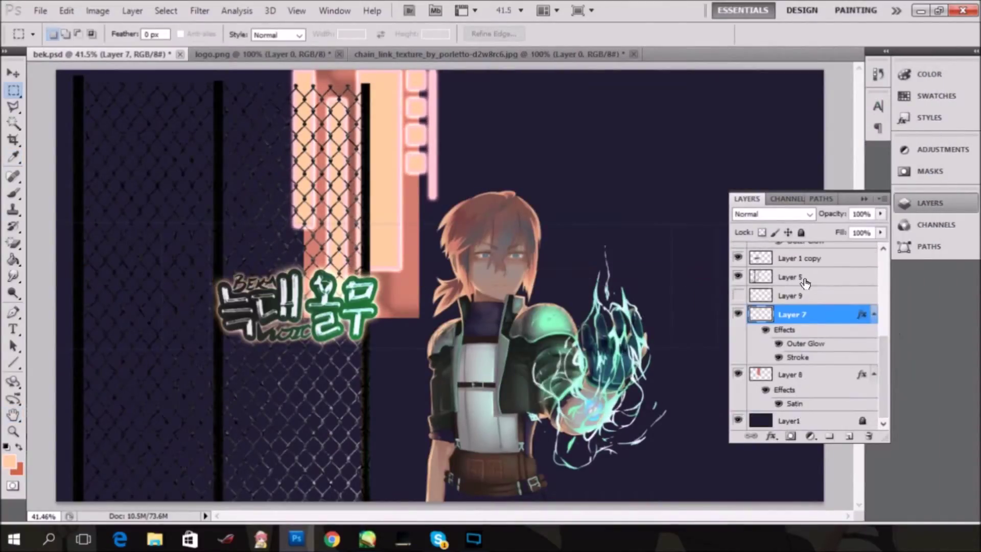
left_click(809, 300)
right_click(814, 320)
left_click(860, 324)
left_click(199, 10)
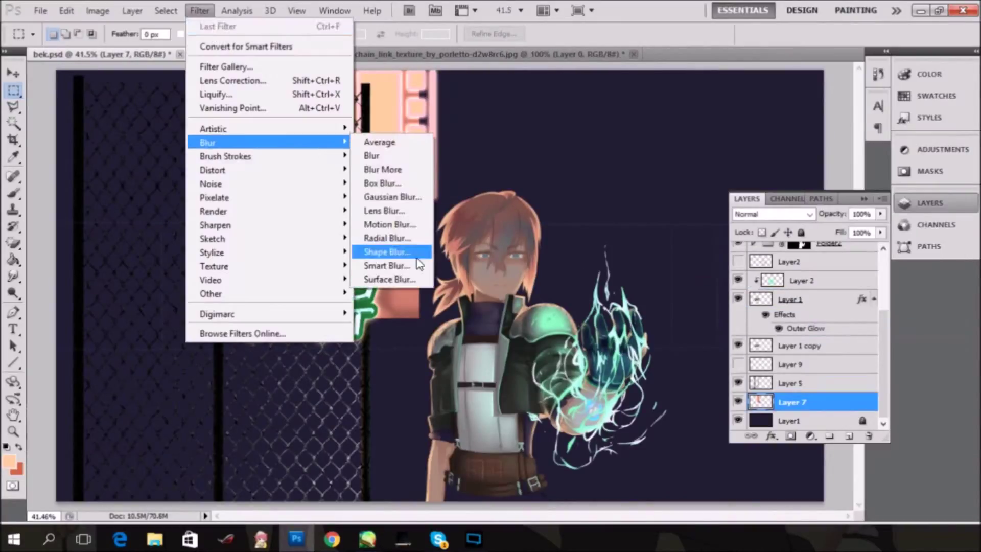
left_click(397, 233)
left_click_drag(193, 98, 624, 99)
left_click_drag(519, 320, 567, 320)
key("Return")
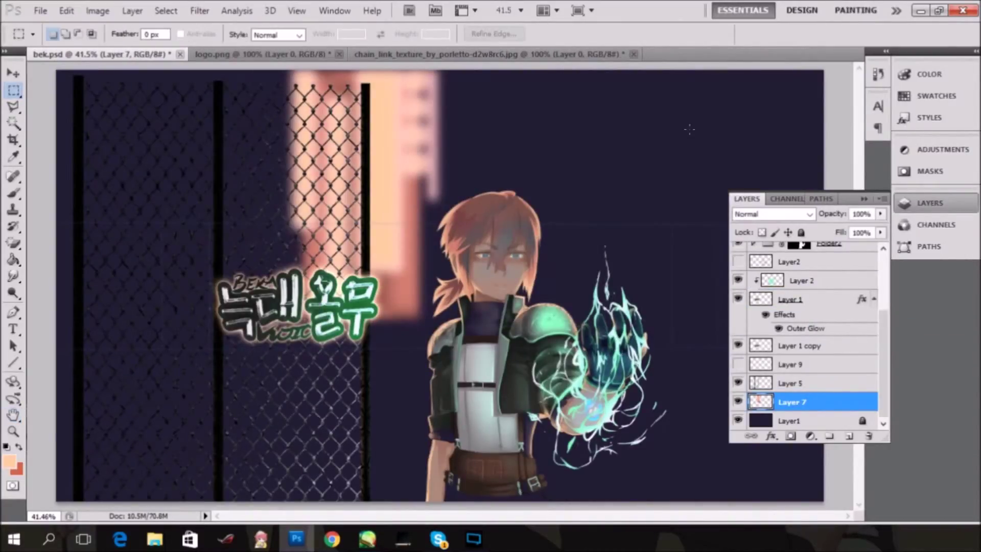
Apply a Gaussian Blur of radius 5.9 to Layer 5
left_click(792, 384)
left_click(199, 10)
left_click(393, 196)
left_click_drag(552, 323, 558, 320)
left_click(705, 125)
Show Layer 9's orange bar and narrow it to about 60% width
left_click(738, 364)
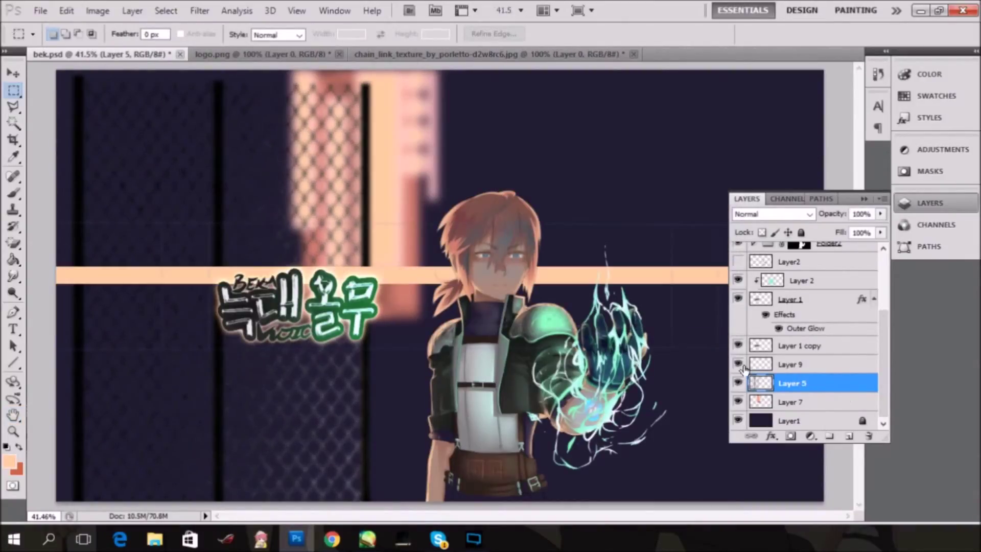
left_click(840, 364)
key("ctrl+t")
left_click_drag(716, 276, 577, 272)
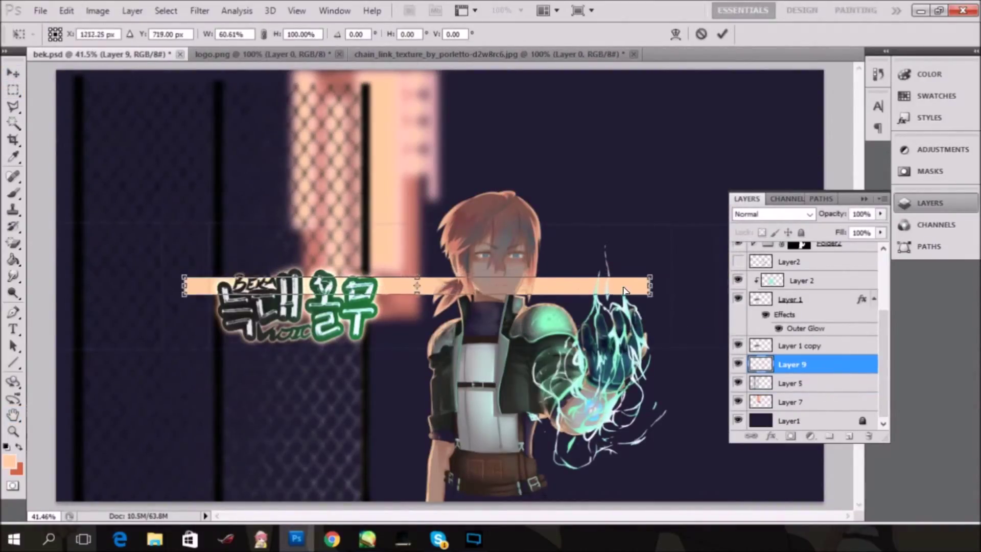
Squash the bar into a thin strip and apply Motion Blur at angle 0, distance 516
left_click_drag(370, 260, 371, 271)
key("Return")
left_click(199, 11)
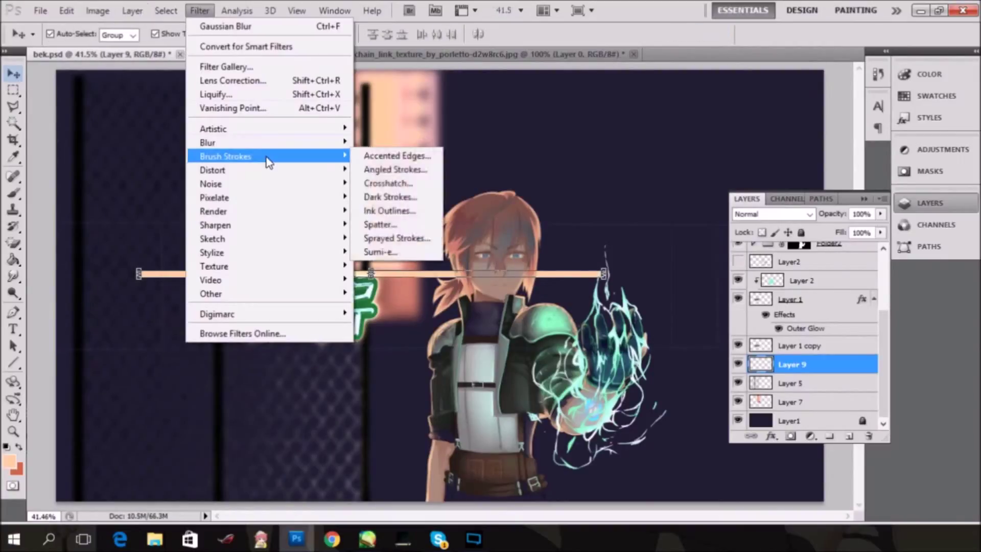
left_click(393, 240)
left_click_drag(736, 302, 741, 305)
mouse_move(652, 354)
left_mouse_down()
mouse_move(736, 355)
mouse_move(718, 354)
left_mouse_up()
key("Return")
Move the blurred light streak up toward eye level
key("ctrl+t")
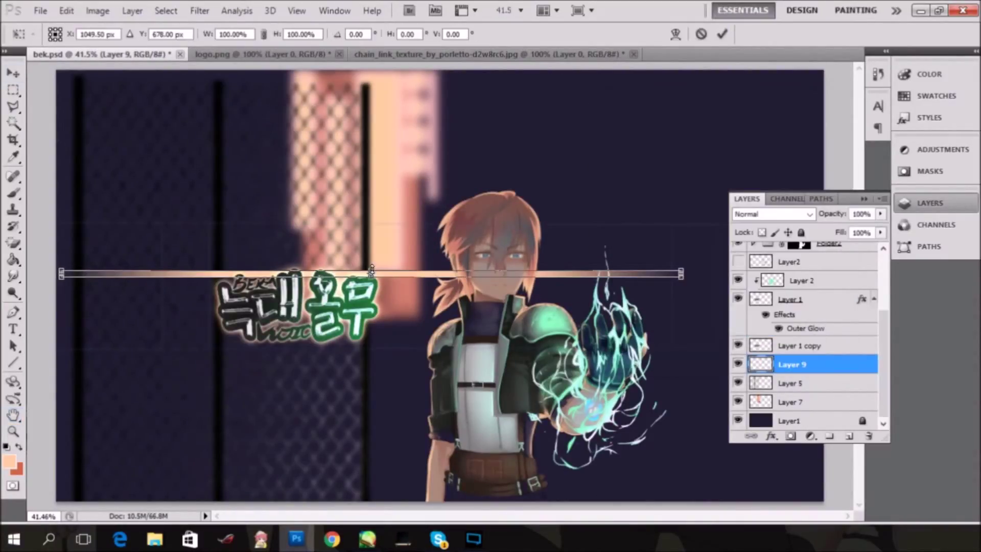
key("Return")
left_click_drag(429, 291, 429, 265)
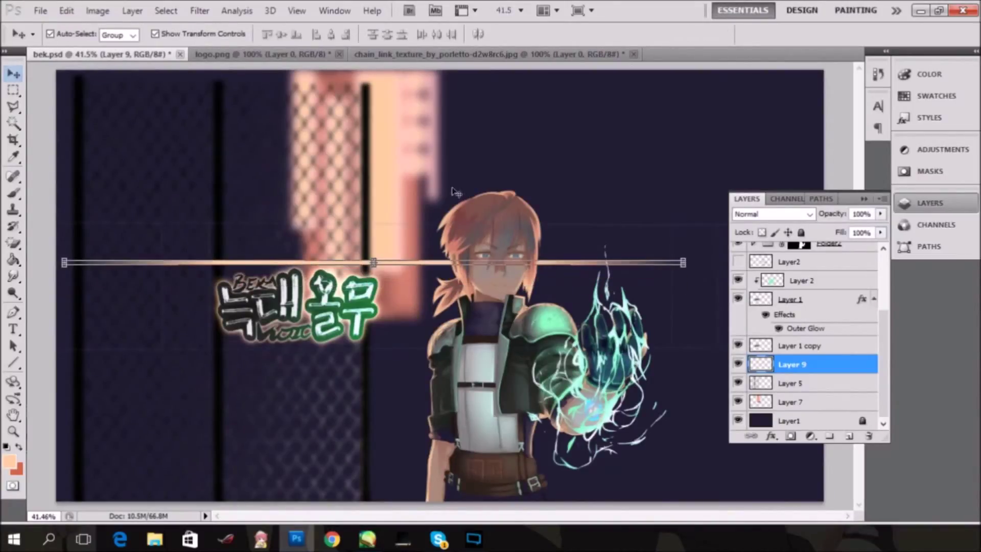
key("Return")
Place and slightly enlarge a glow blob on the streak, then merge it into the streak layer
left_click(849, 436)
key("g")
key("v")
mouse_move(362, 257)
left_mouse_down()
mouse_move(197, 208)
mouse_move(361, 257)
left_mouse_up()
key("ctrl+t")
left_click_drag(298, 191, 303, 186)
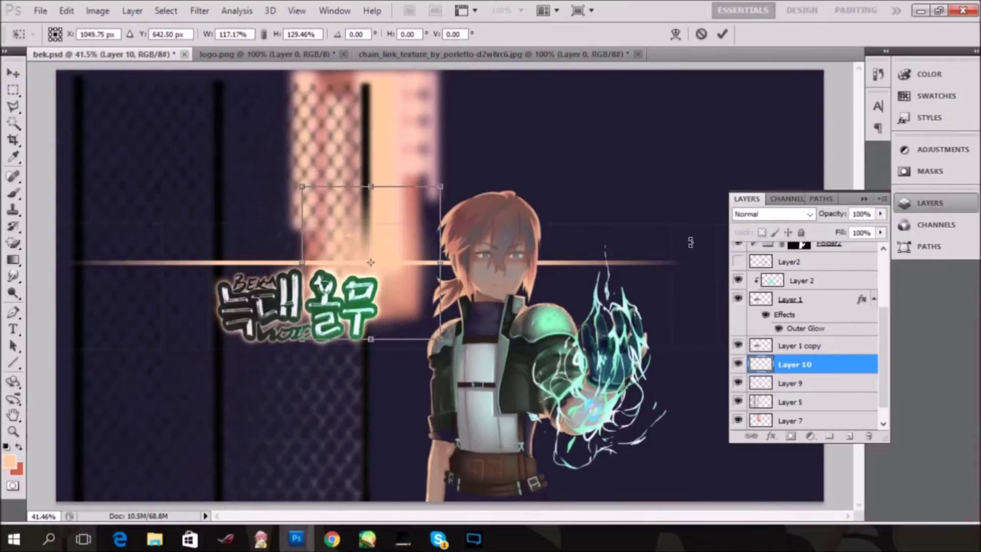
scroll(768, 378, "down", 1)
key("Return")
key("ctrl+e")
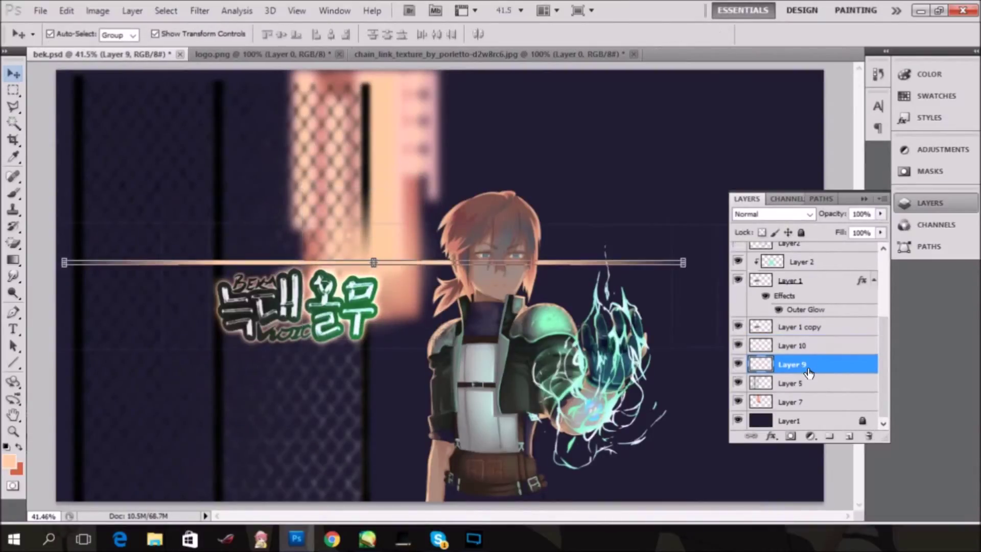
Flatten the streak to about 68% height and set its blend mode to Color Dodge
key("ctrl+t")
left_click_drag(371, 187, 367, 240)
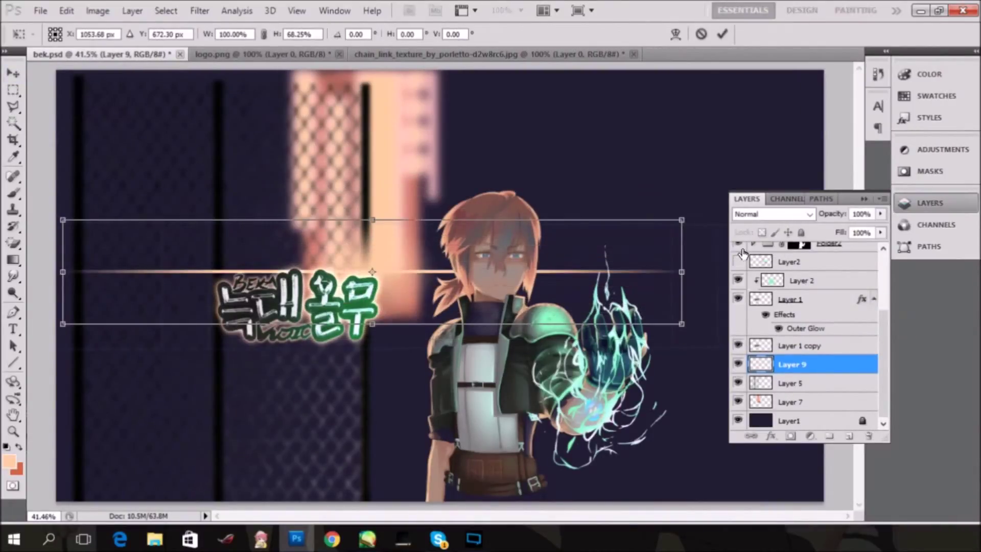
left_click(772, 214)
left_click(781, 40)
key("Down")
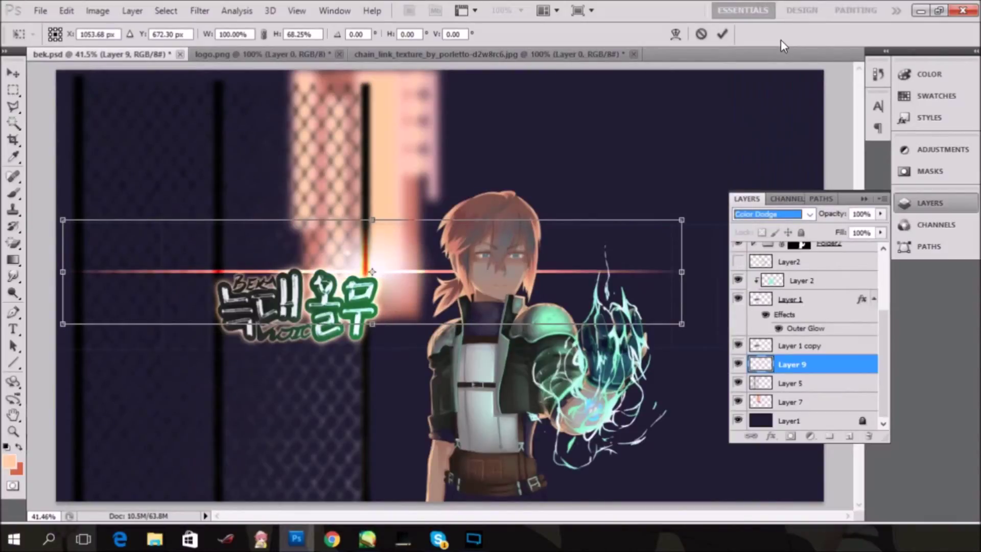
key("Return")
Lower Layer 9's streak opacity to 59% and add a layer mask for gradient fading
mouse_move(792, 364)
left_mouse_down()
mouse_move(835, 347)
mouse_move(812, 270)
left_mouse_up()
left_click(753, 307)
left_click(880, 213)
left_click_drag(853, 228, 824, 247)
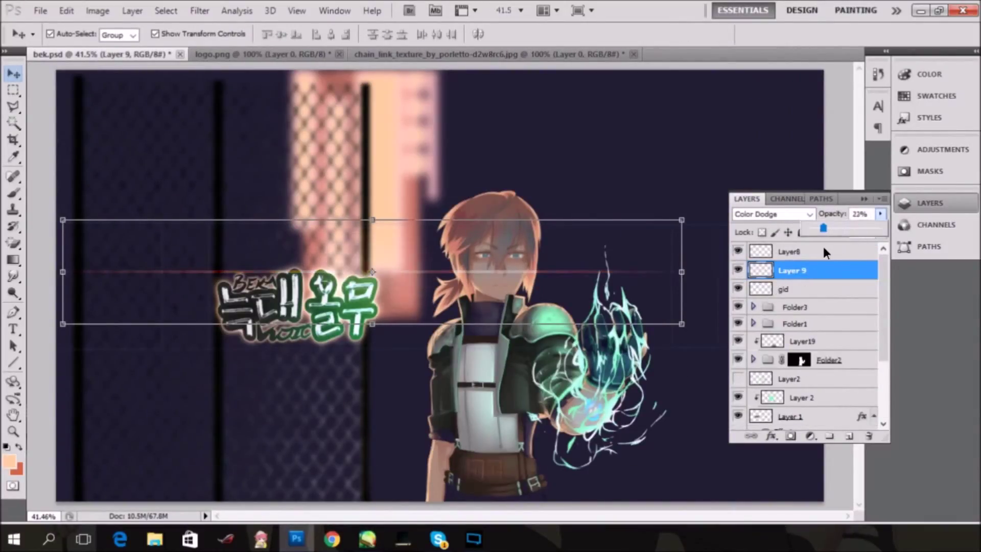
left_click(790, 436)
key("d")
key("g")
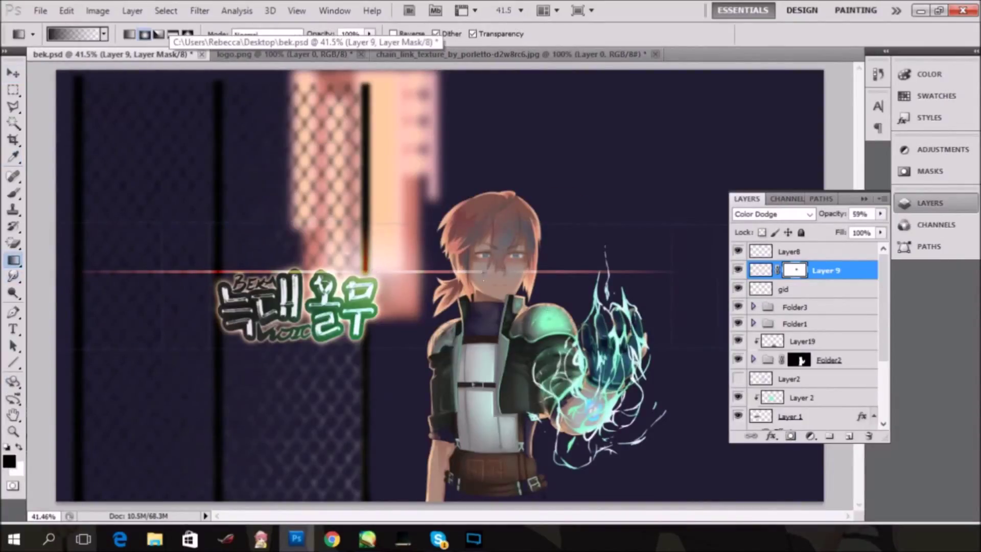
scroll(807, 348, "down", 3)
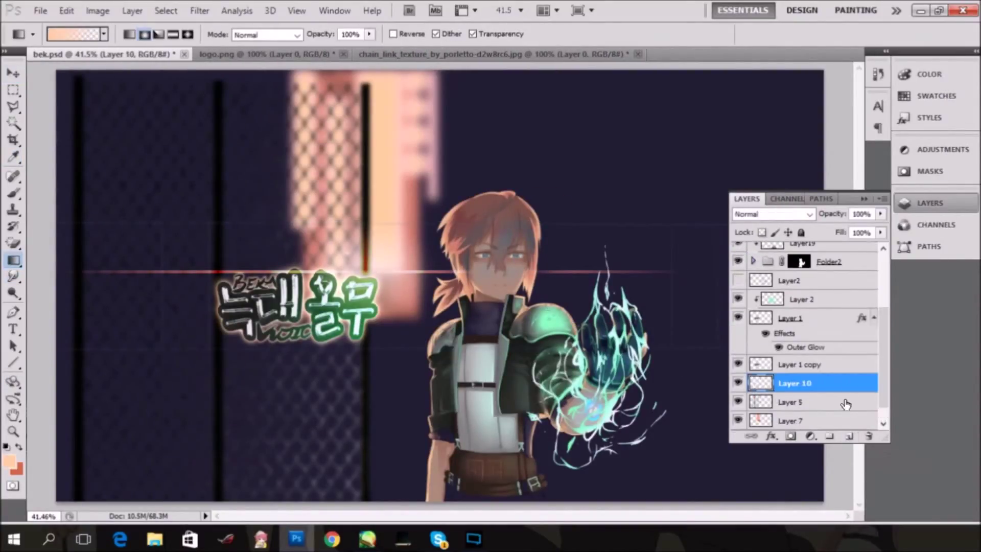
Cycle Layer 7's blend mode through Darken, Screen and Color Dodge to brighten the stripes
left_click(792, 403)
left_click(771, 214)
left_click(765, 47)
key("Down")
key("Down")
key("Down")
key("Down")
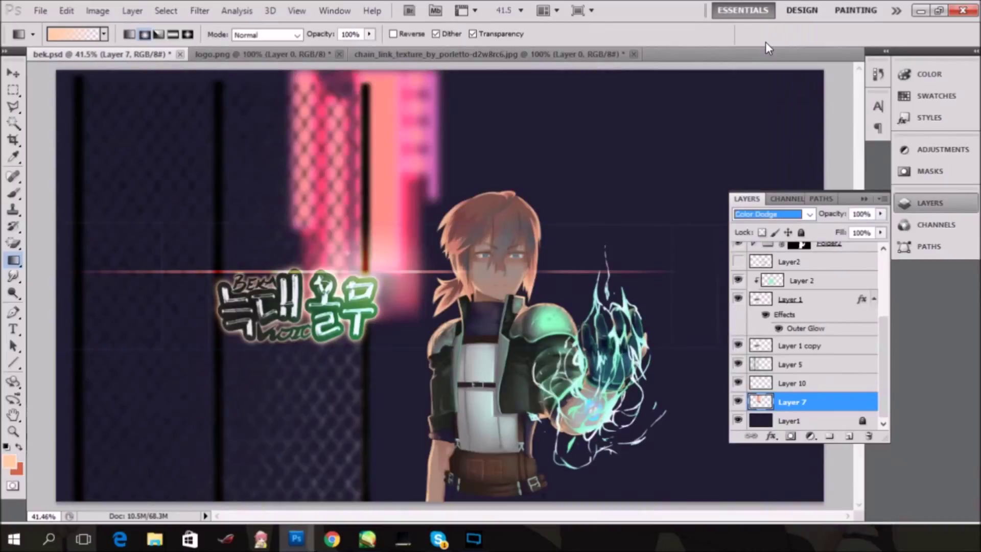
key("Up")
key("Down")
key("Down")
key("Down")
key("Down")
key("Down")
key("Down")
Add a new layer with a radial orange glow gradient in Lighten mode at 41% opacity
left_click(332, 539)
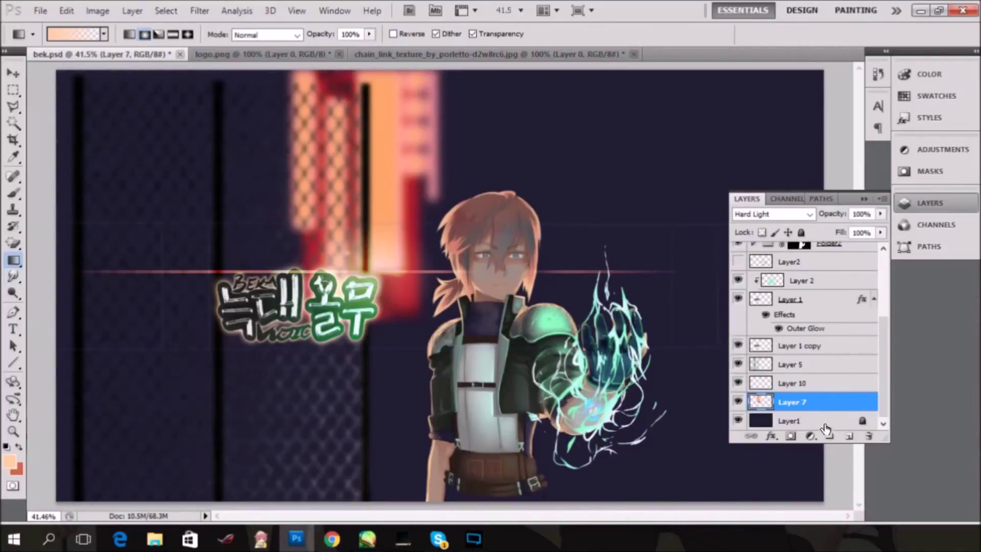
left_click(849, 436, "ctrl")
left_click(14, 157)
left_click(13, 260)
left_click_drag(399, 128, 664, 409)
left_click(771, 214)
left_click(768, 41)
left_click_drag(880, 214, 837, 234)
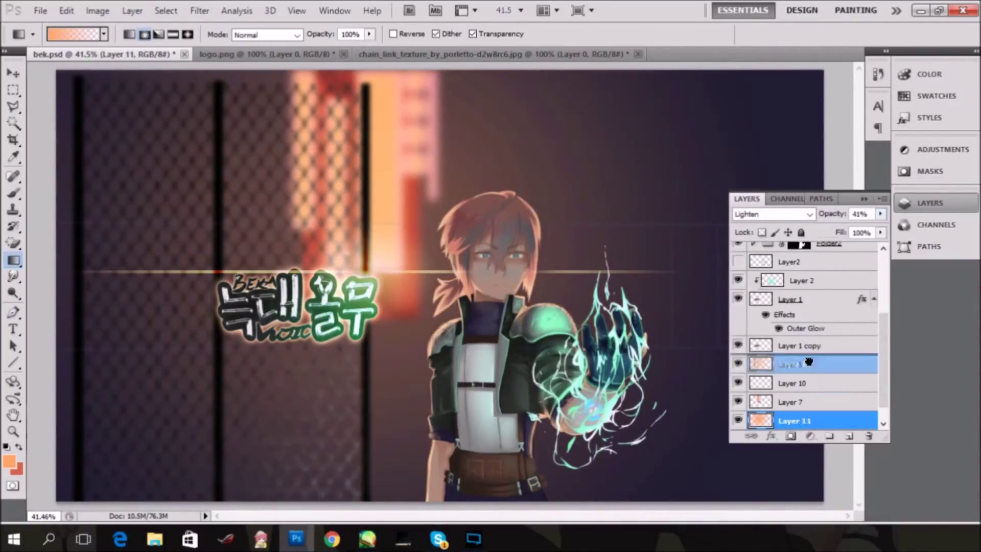
Move Layer 11 above Layer 5 and merge the background layers together
left_click_drag(795, 421, 797, 357)
scroll(797, 347, "down", 1)
left_click(819, 367)
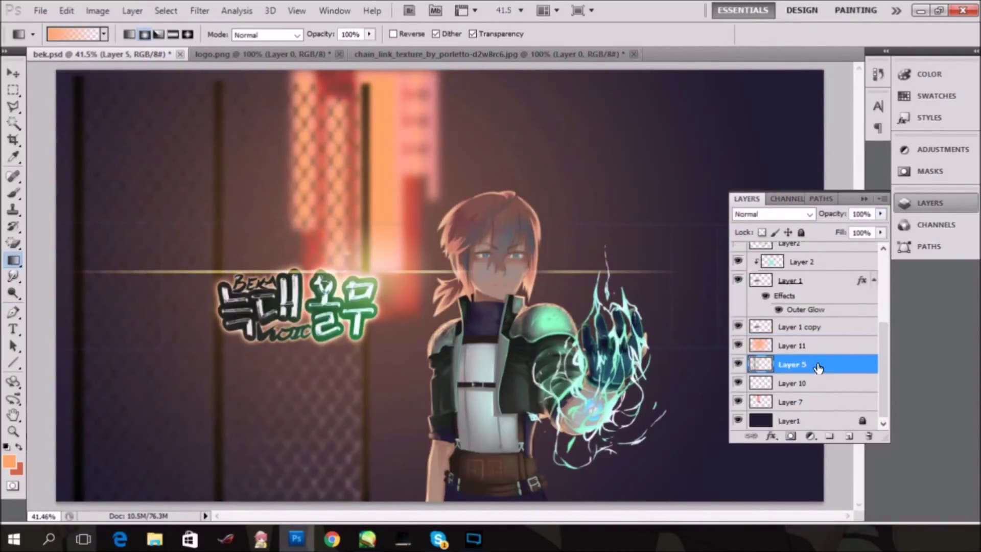
right_click(819, 371)
left_click(817, 377)
left_click(491, 213)
left_click(793, 402, "shift")
key("ctrl+e")
Apply Hue/Saturation to the background with hue +9 and lightness -19
left_click(97, 11)
key("ctrl+u")
left_click_drag(754, 279, 738, 281)
left_click_drag(754, 238, 760, 237)
left_click_drag(754, 196, 760, 196)
left_click_drag(747, 279, 738, 278)
left_click(757, 239)
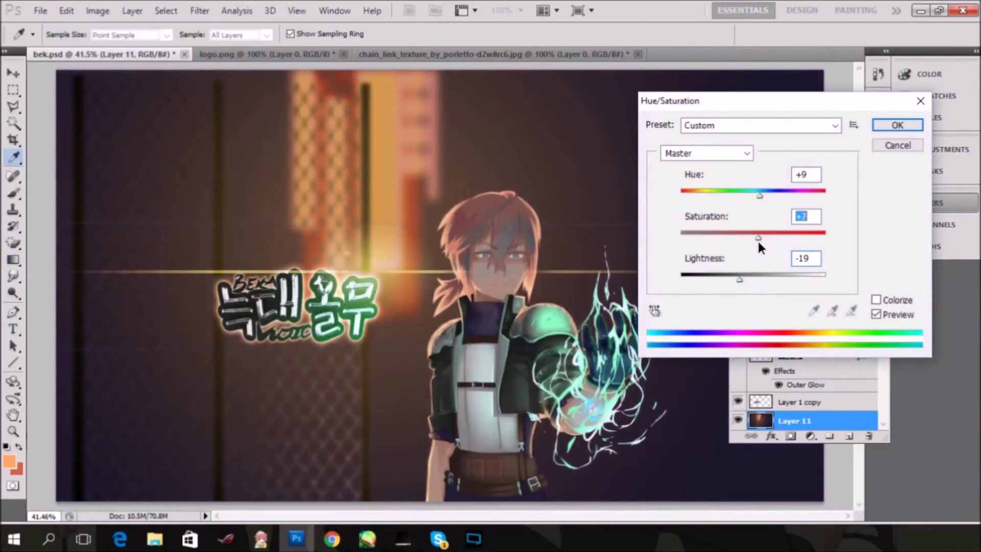
key("Return")
Blur the background with a 6.8-pixel Gaussian Blur and add a new empty layer
key("g")
left_click(200, 11)
left_click(398, 208)
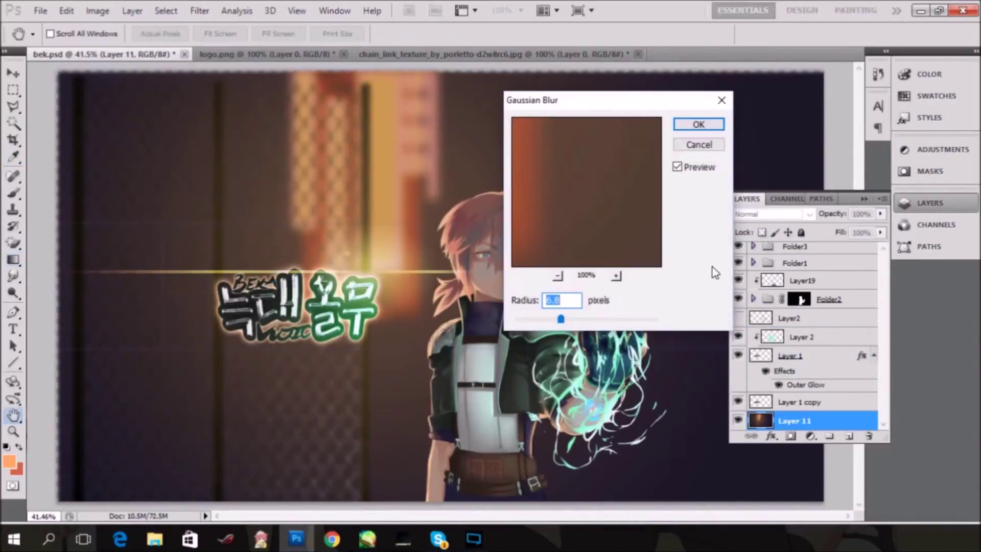
key("Return")
key("ctrl+shift+alt+n")
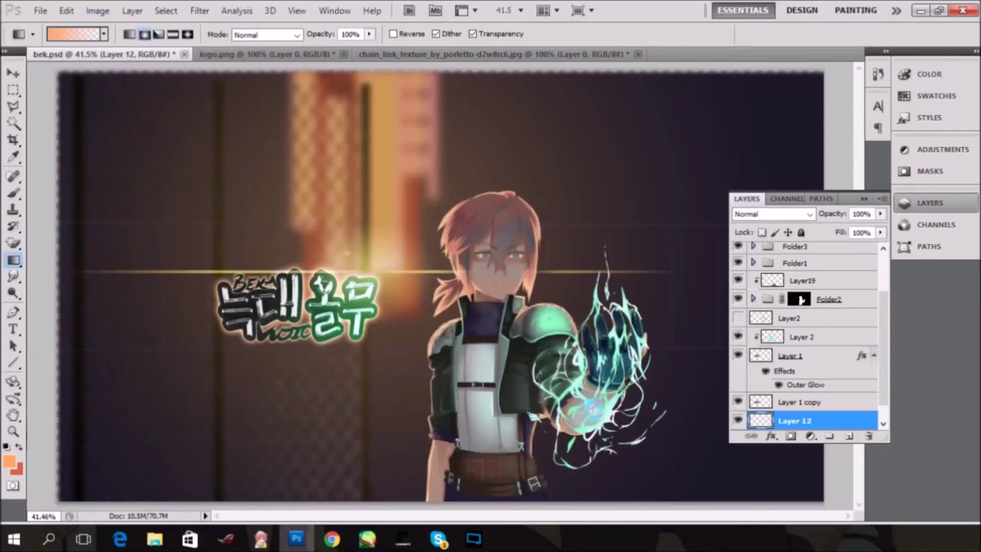
left_click(332, 538)
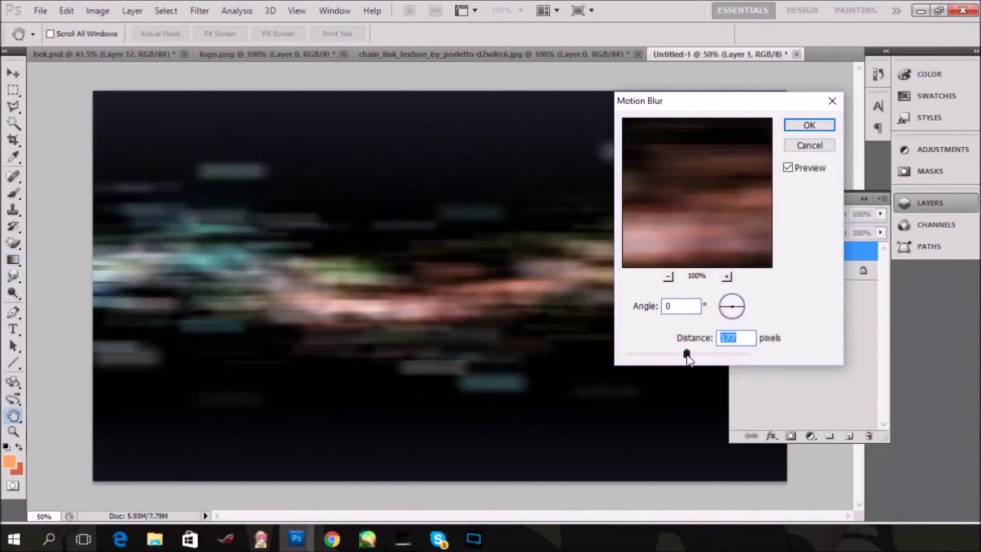
Streak the bokeh at -16 degrees and scale the image to fill the canvas
left_click_drag(731, 306, 746, 314)
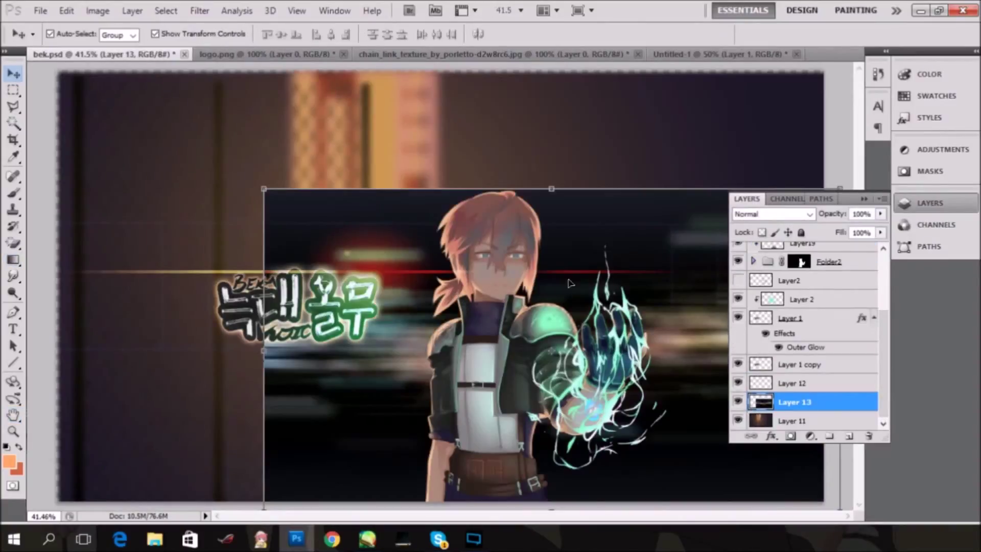
left_click_drag(263, 188, 51, 61)
key("Return")
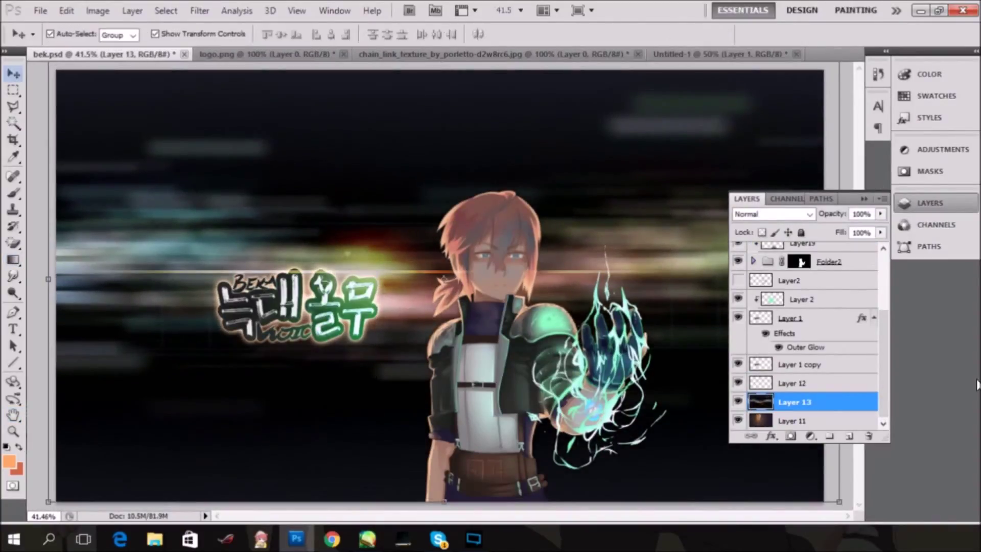
Set Layer 13 to Darken blend mode at 87% opacity
key("Down")
key("Down")
key("Down")
key("Down")
key("Down")
key("Down")
key("Down")
key("Down")
key("Down")
key("Down")
key("Down")
key("Down")
key("Down")
key("Down")
key("Down")
key("Down")
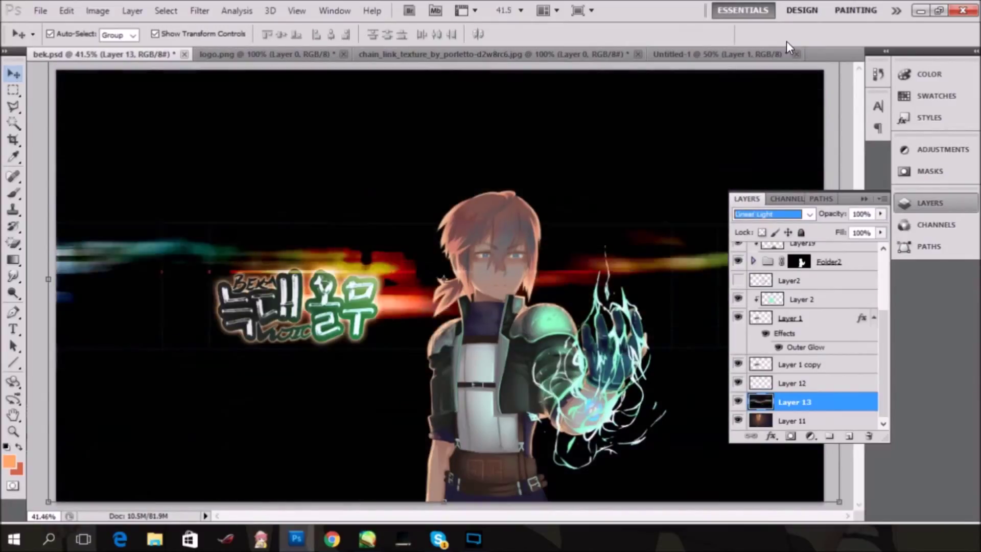
key("Down")
key("Down")
key("Down")
key("Down")
key("Down")
key("Down")
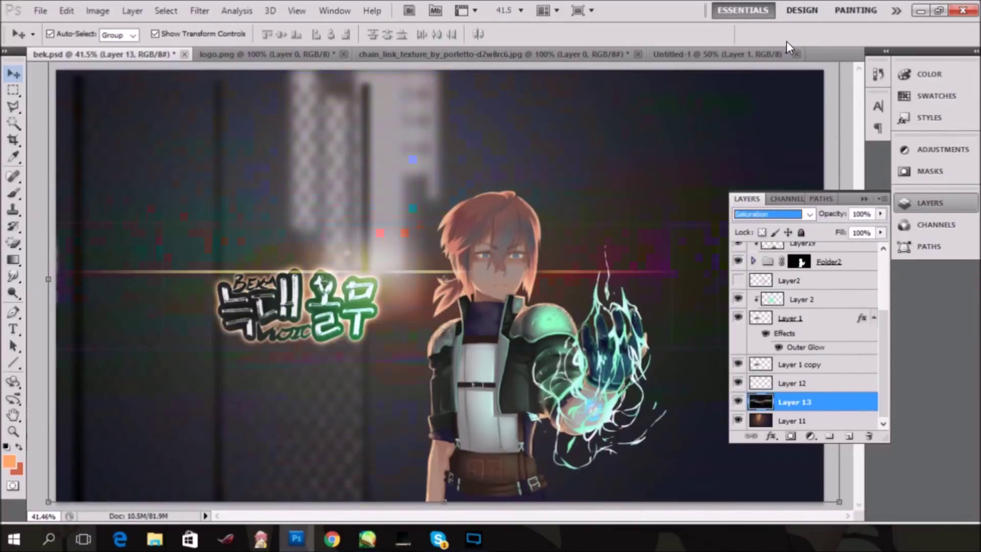
key("shift+alt+k")
left_click(880, 214)
left_click_drag(881, 229, 872, 228)
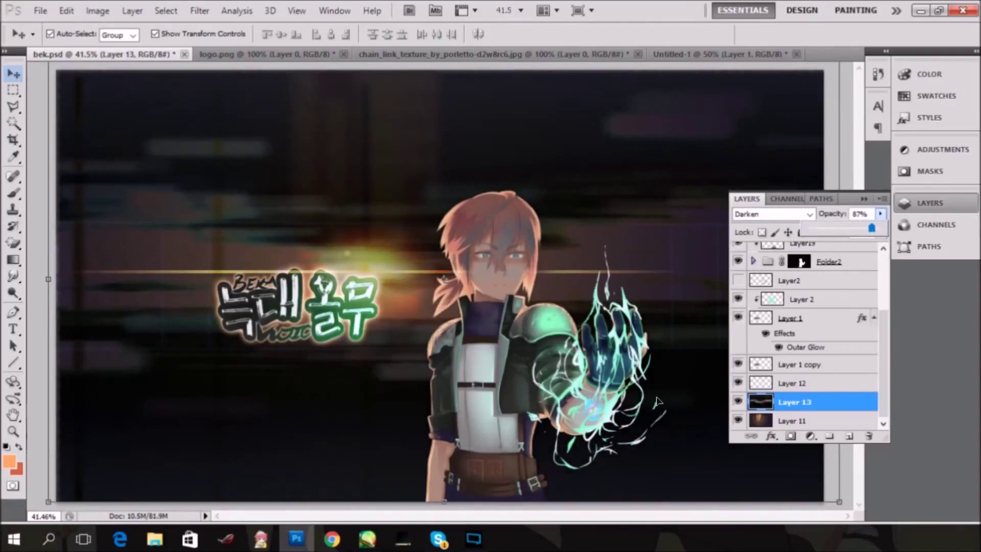
right_click(846, 407)
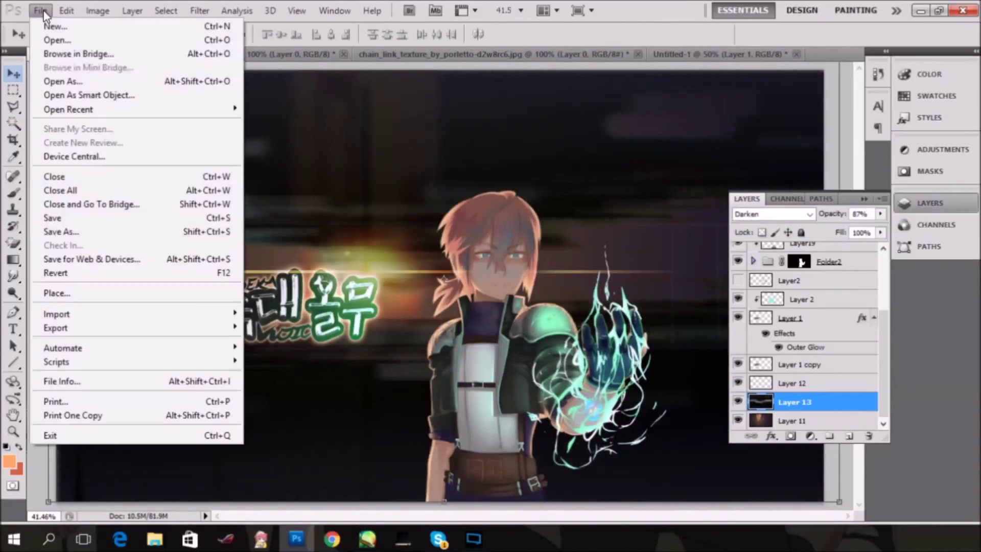
Merge Layer 13 into Layer 11 and shift its shadow colour balance toward magenta
left_click(861, 358)
left_click(286, 136)
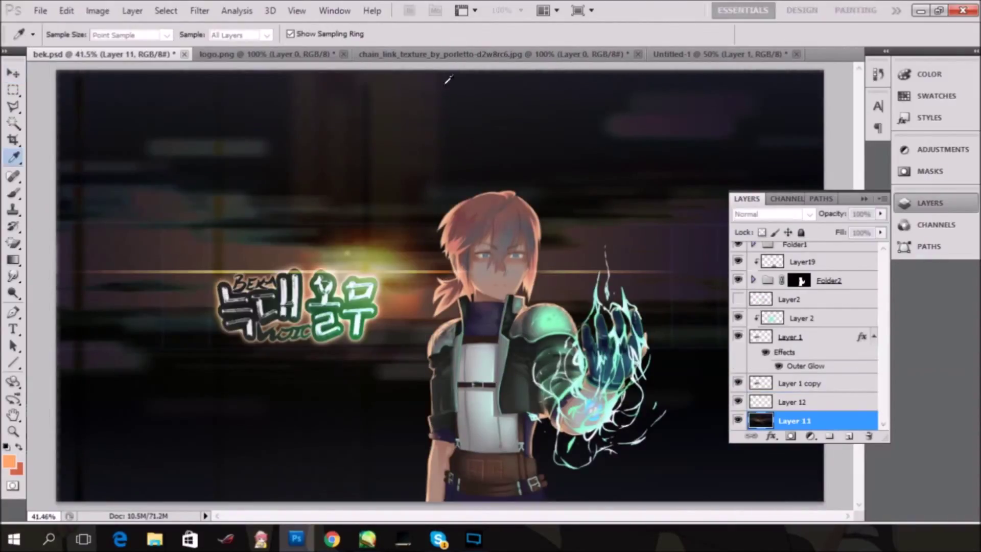
mouse_move(812, 152)
left_mouse_down()
mouse_move(795, 153)
mouse_move(822, 168)
mouse_move(820, 154)
mouse_move(768, 167)
mouse_move(827, 167)
mouse_move(814, 167)
mouse_move(842, 143)
mouse_move(828, 167)
mouse_move(814, 152)
left_mouse_up()
key("ctrl+3")
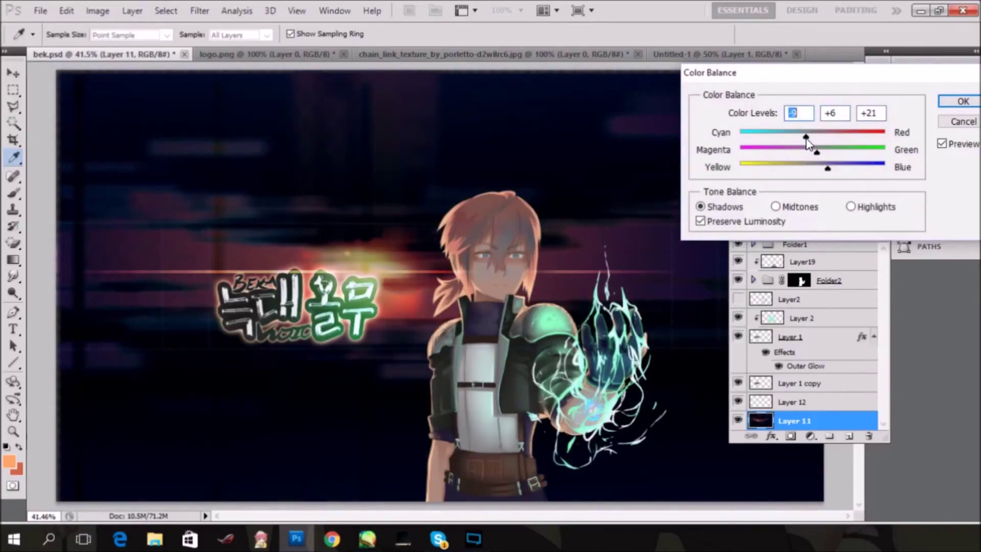
key("Return")
Lower the background's saturation to -48 with Hue/Saturation, then hide Layer 11
key("ctrl+u")
key("Tab")
key("Return")
key("v")
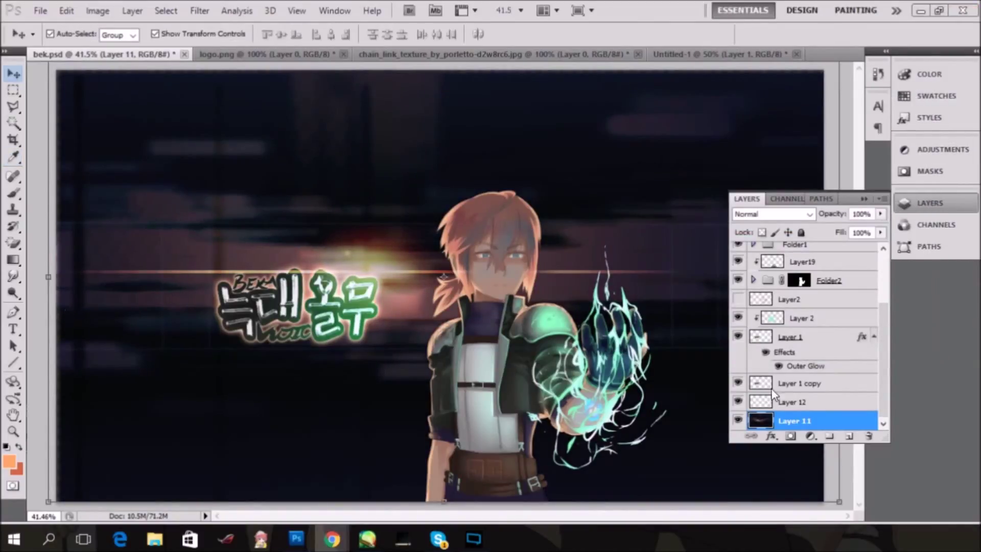
left_click(738, 420)
scroll(767, 404, "up", 1)
Merge Layer 1 and Layer 1 copy into a single logo layer
left_click(791, 356)
left_click(794, 402)
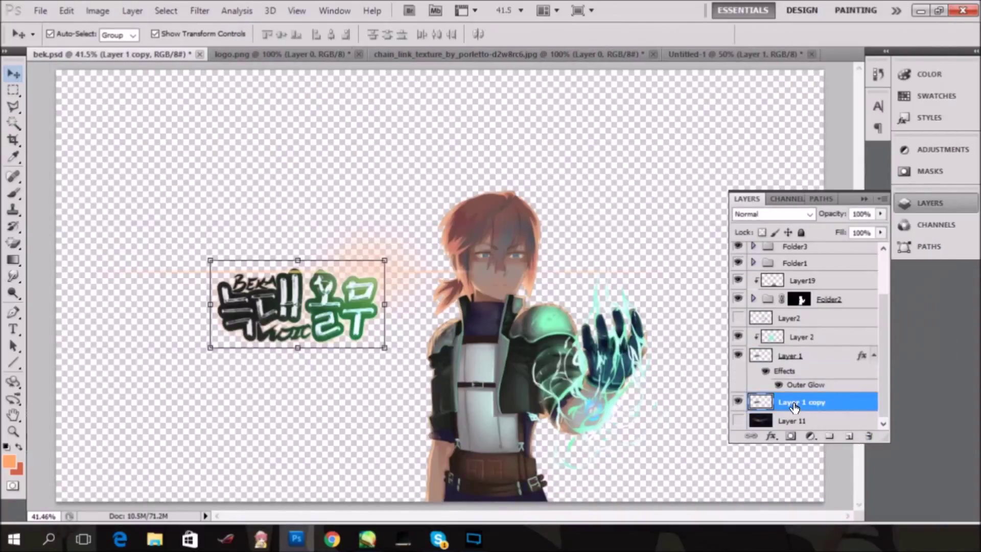
left_click(797, 356, "ctrl")
right_click(791, 403)
key("Escape")
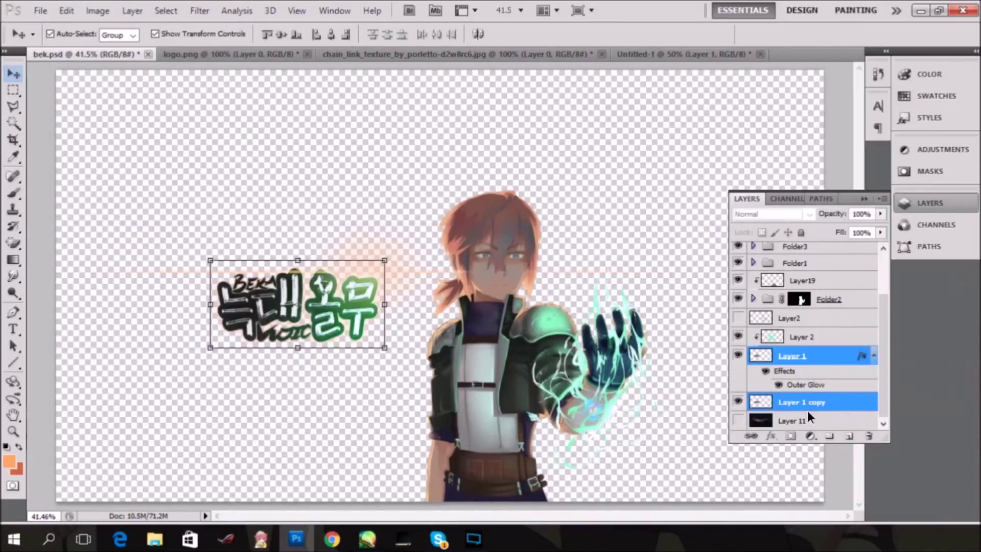
key("ctrl+e")
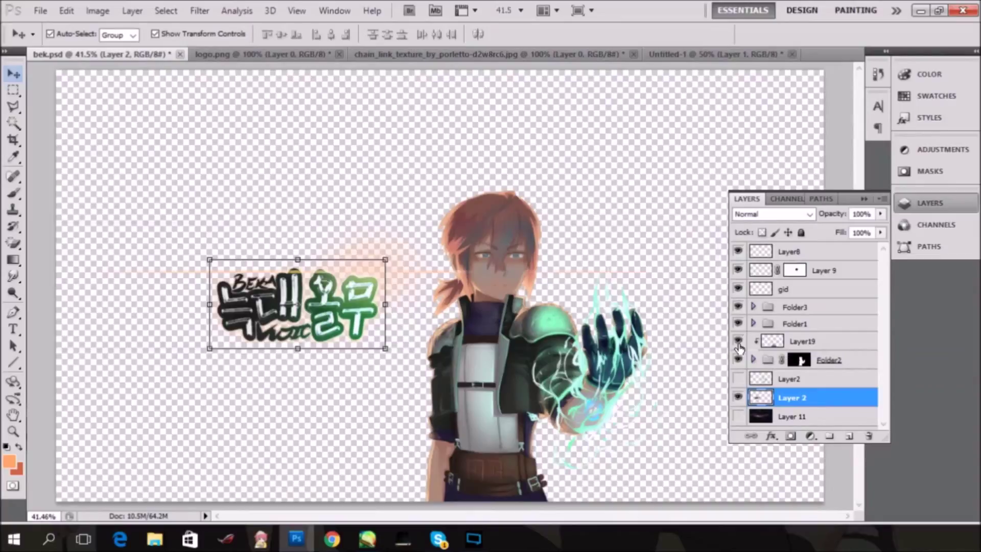
Merge Layer19 and Folder1 into one character layer
right_click(836, 351)
key("Escape")
left_click(795, 323, "ctrl")
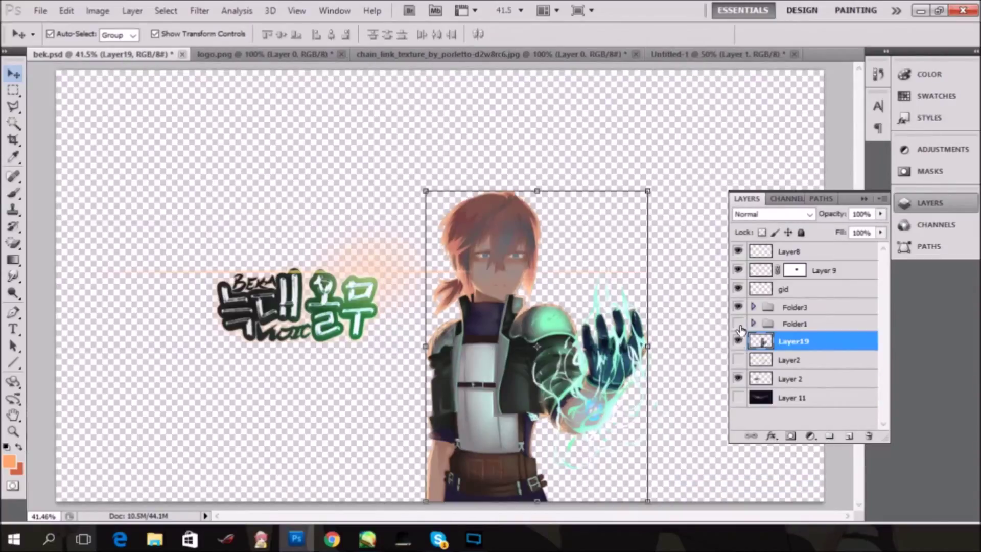
right_click(806, 334)
left_click(851, 482)
Hide Layer8, show the background Layer 11 again, and merge the Folder3 hand group
left_click(738, 289)
left_click(738, 250)
left_click(738, 290)
left_click(738, 383)
left_click(794, 307)
key("ctrl+e")
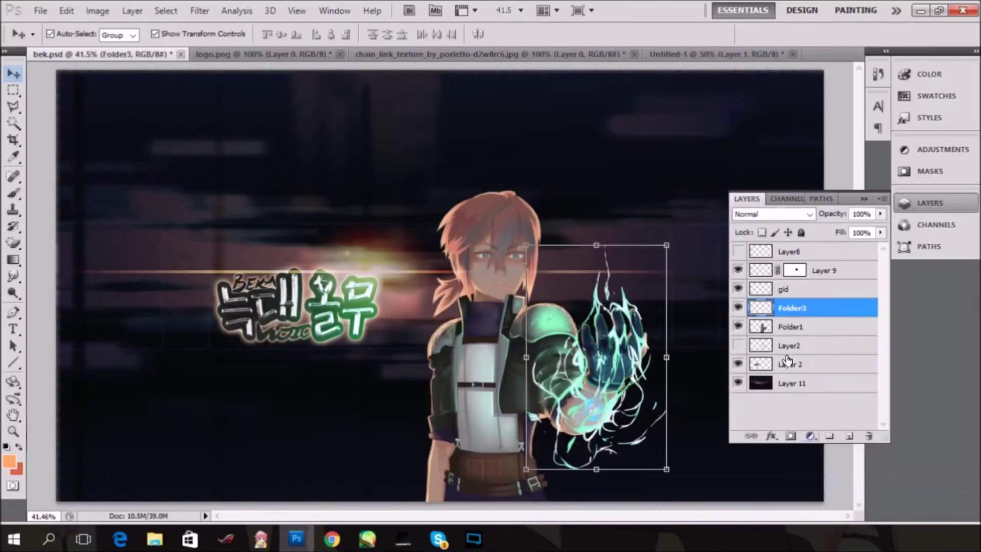
Give the merged hand layer an Outer Glow effect
left_click(771, 436)
left_click(785, 311)
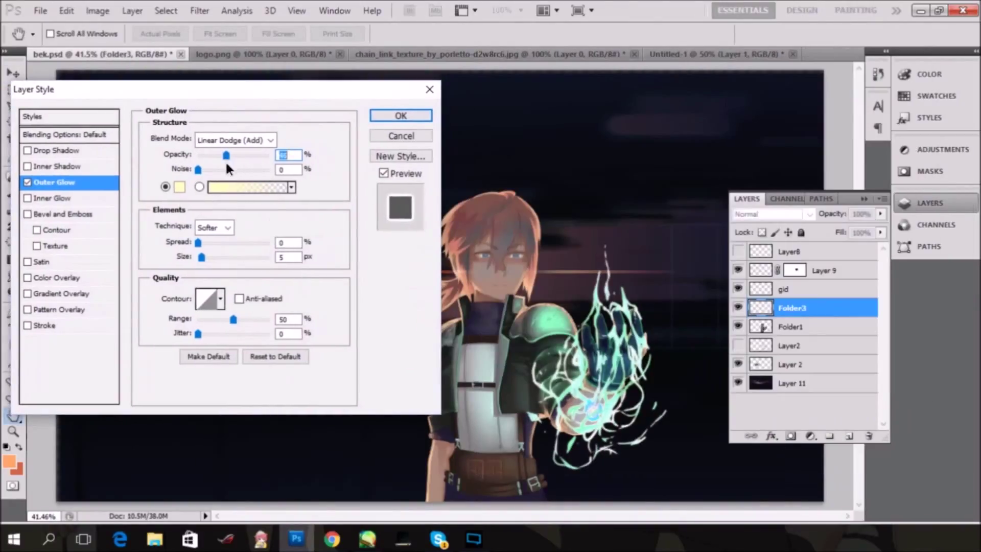
left_click_drag(226, 155, 259, 155)
key("Return")
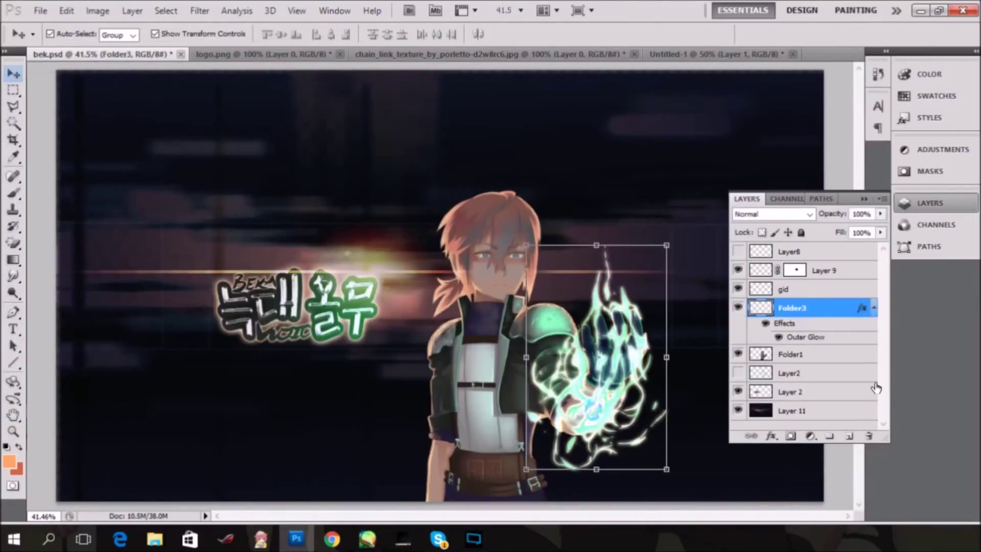
Add a new layer below Folder3 with a dark brown background colour, clipped to the character
left_click(850, 436, "ctrl")
key("i")
left_click(17, 468)
left_click(890, 68)
key("g")
left_click(104, 35)
key("Escape")
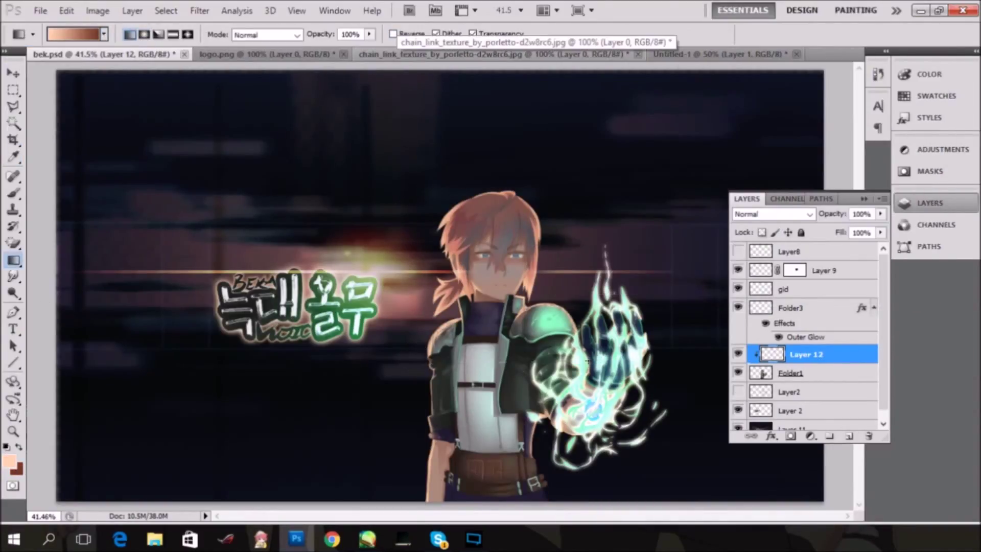
Try a gradient fill in Screen mode on Layer 12, then undo it
left_click_drag(405, 364, 587, 361)
left_click(772, 214)
key("Down")
key("Down")
key("Down")
key("ctrl+alt+z")
key("ctrl+alt+z")
key("ctrl+alt+z")
key("ctrl+alt+z")
key("ctrl+alt+z")
key("ctrl+alt+z")
key("ctrl+shift+z")
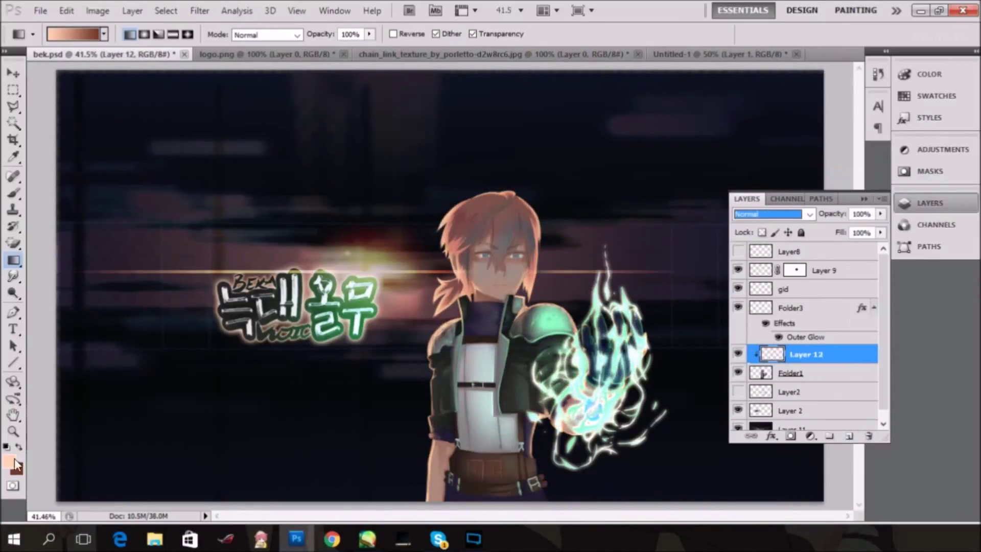
Shade the character with a black-to-transparent gradient on Layer 12 at 73% opacity
left_click(10, 486)
left_click_drag(418, 494, 450, 287)
left_click_drag(880, 214, 863, 238)
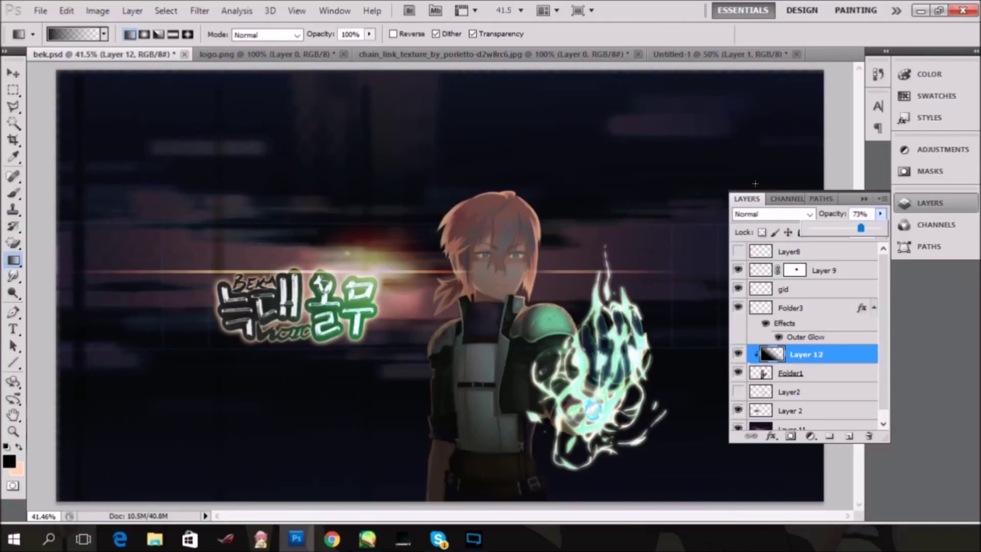
left_click(805, 333)
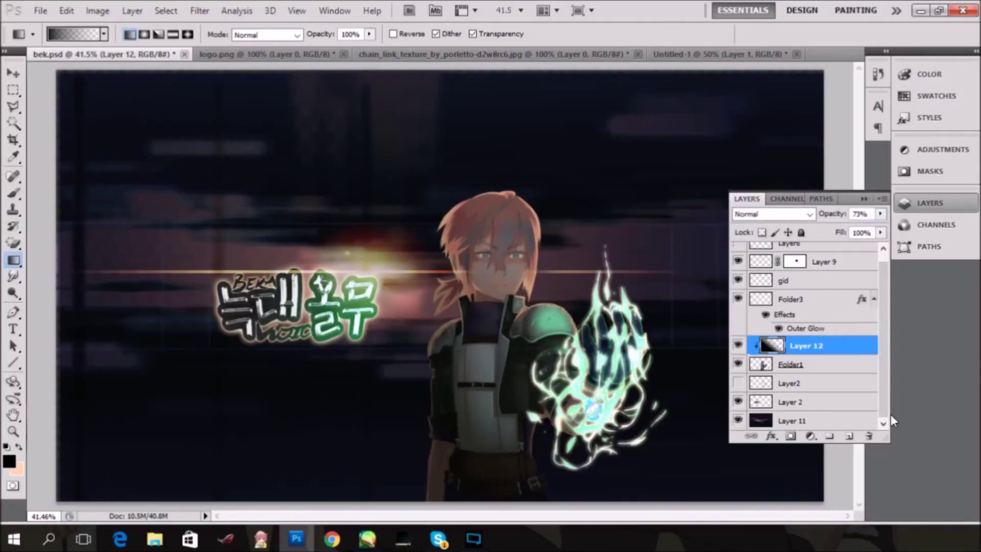
left_click(798, 291)
right_click(806, 409)
Merge all visible layers and raise the Exposure to +0.68 with offset and gamma tweaks
left_click(850, 379)
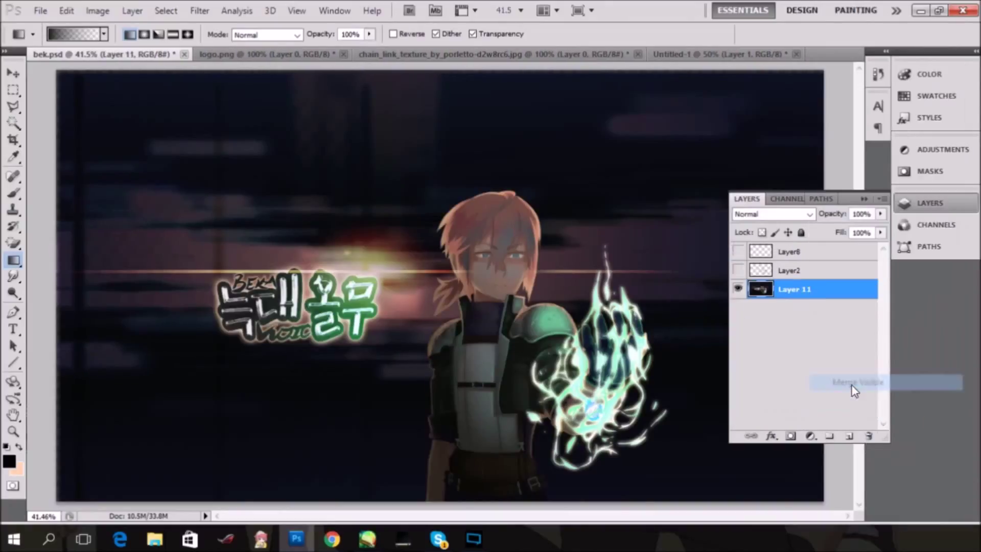
left_click(97, 10)
left_click_drag(741, 219, 759, 219)
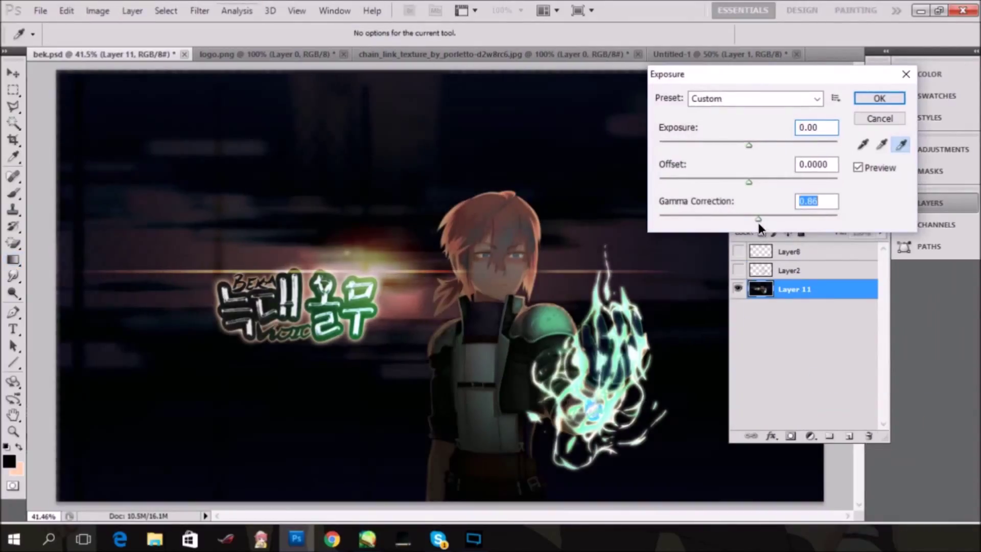
left_click_drag(750, 182, 741, 182)
left_click_drag(758, 219, 741, 218)
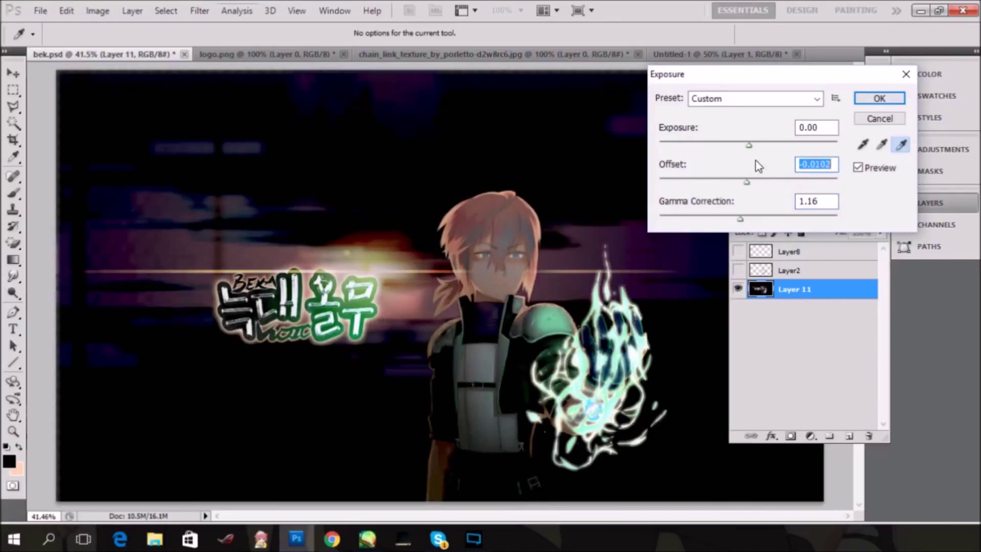
left_click_drag(749, 144, 762, 146)
Fine-tune the gamma and offset, compare the preview, and apply the exposure adjustment
left_click(747, 183)
left_click_drag(740, 218, 727, 219)
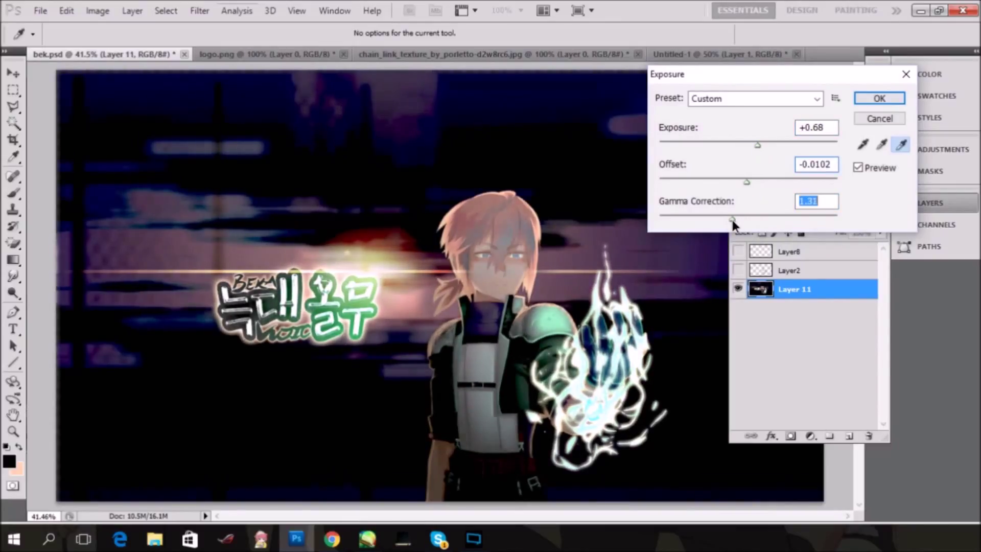
left_click(858, 167)
left_click(858, 168)
left_click_drag(752, 182, 746, 182)
left_click(759, 145)
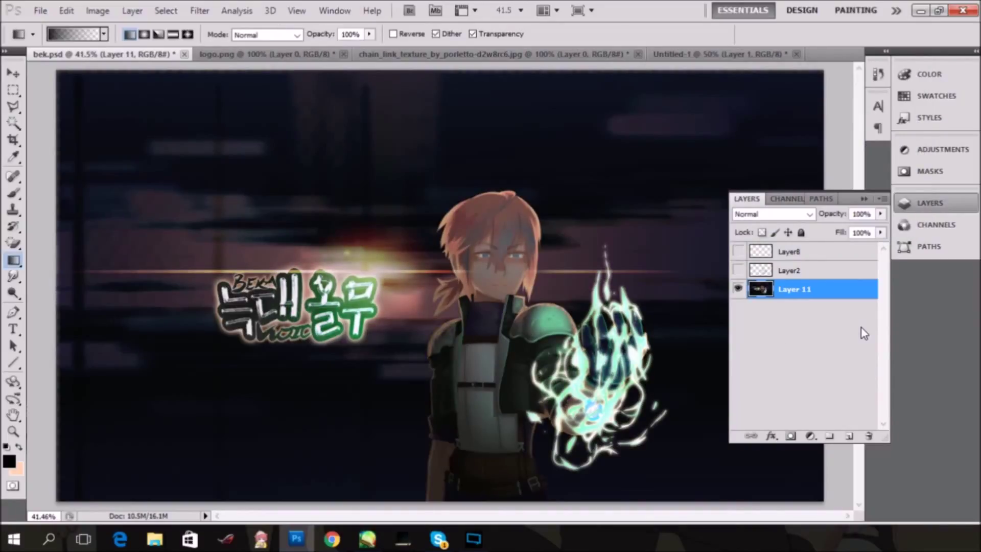
Save the artwork under the new name bek2.psd
left_click(40, 11)
key("Escape")
left_click(40, 10)
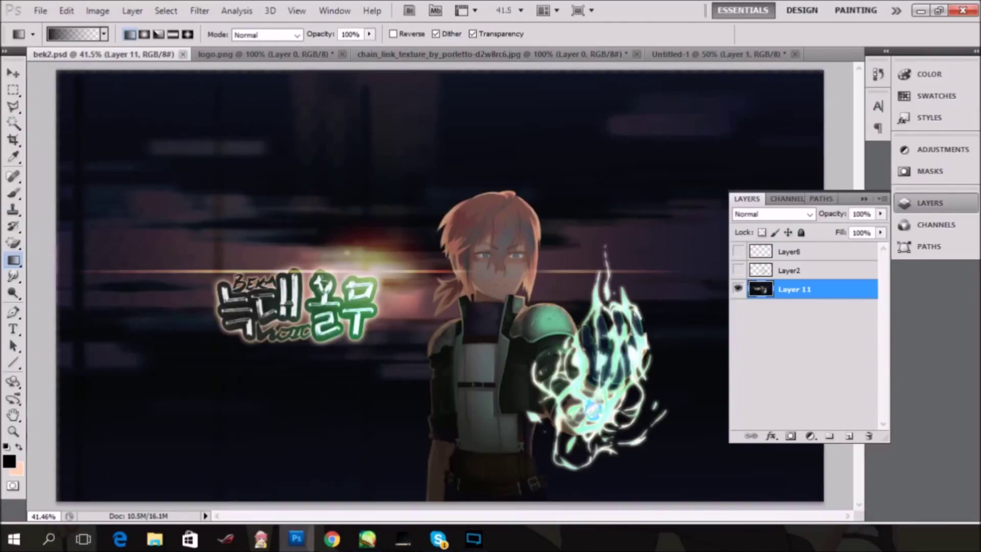